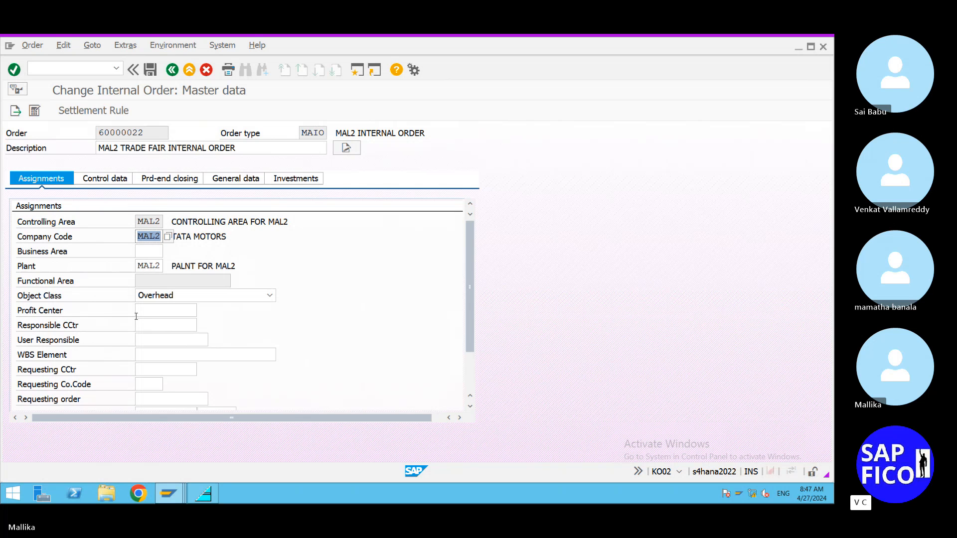
Step: Leave the internal order's master data and return to the SAP Easy Access screen with /n
click(44, 64)
text(/n)
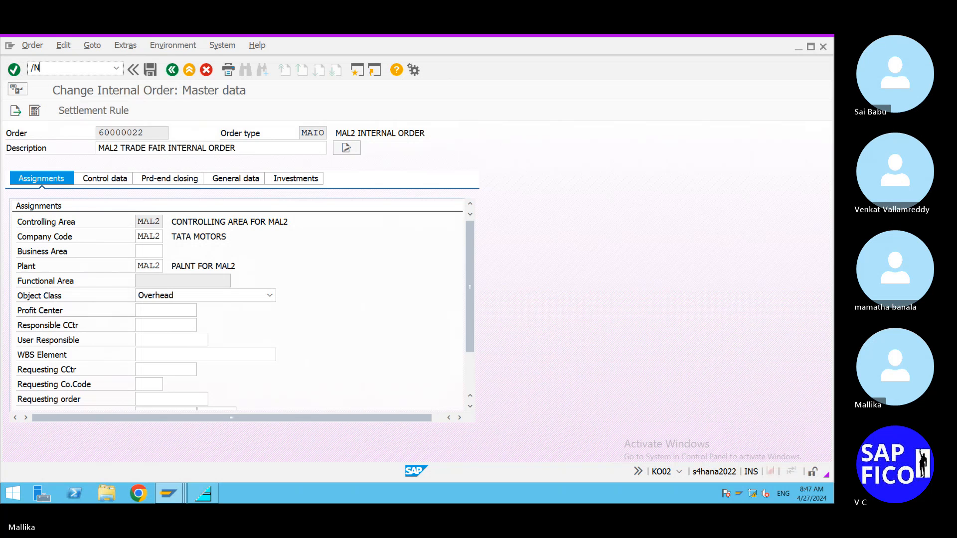
key(Return)
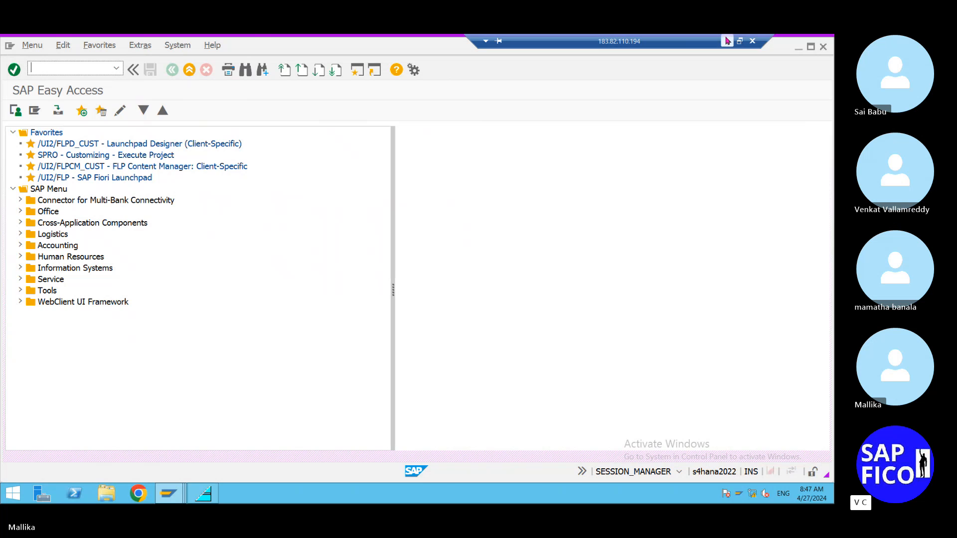
Step: Switch to the Word configuration notes and look up the transaction code for internal order cost element planning
click(728, 41)
scroll(573, 364, down, 3)
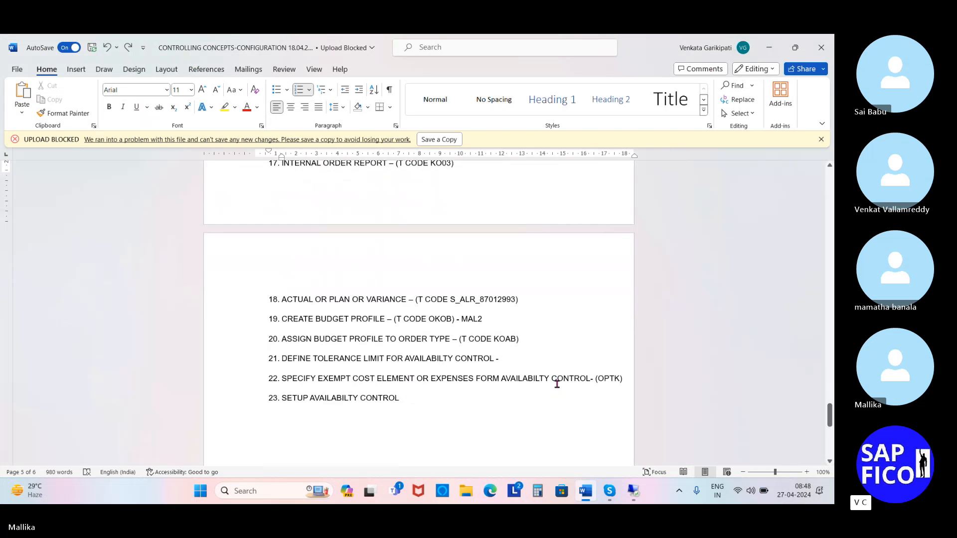
scroll(522, 392, down, 1)
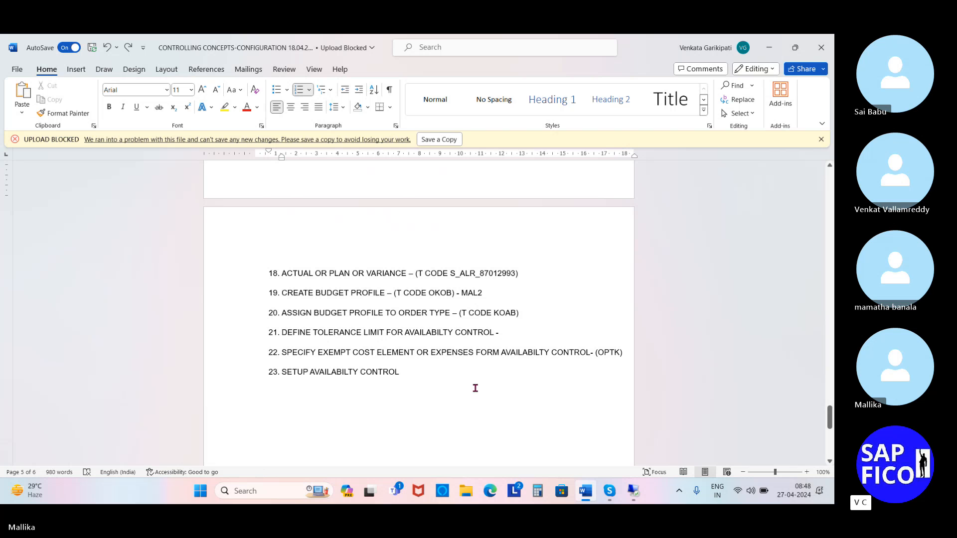
scroll(453, 388, up, 3)
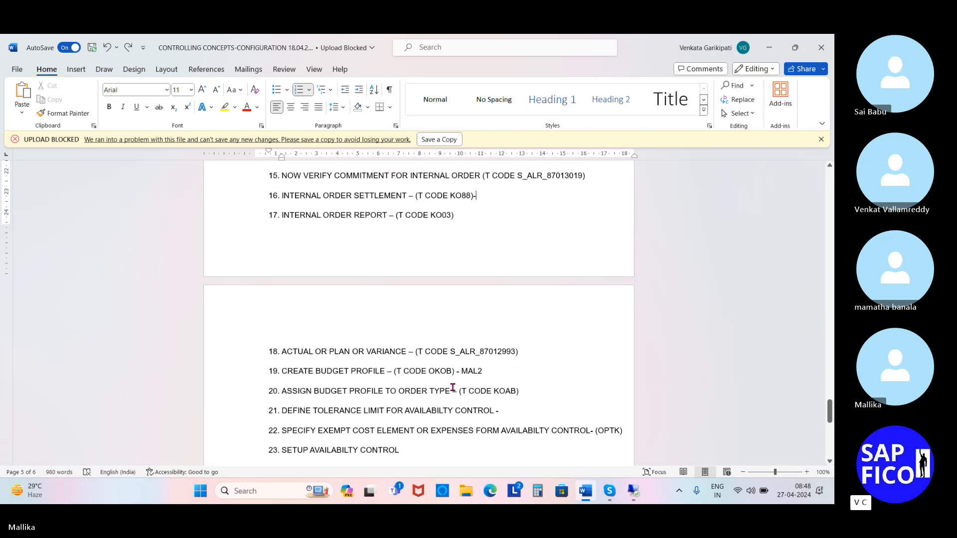
scroll(453, 387, down, 2)
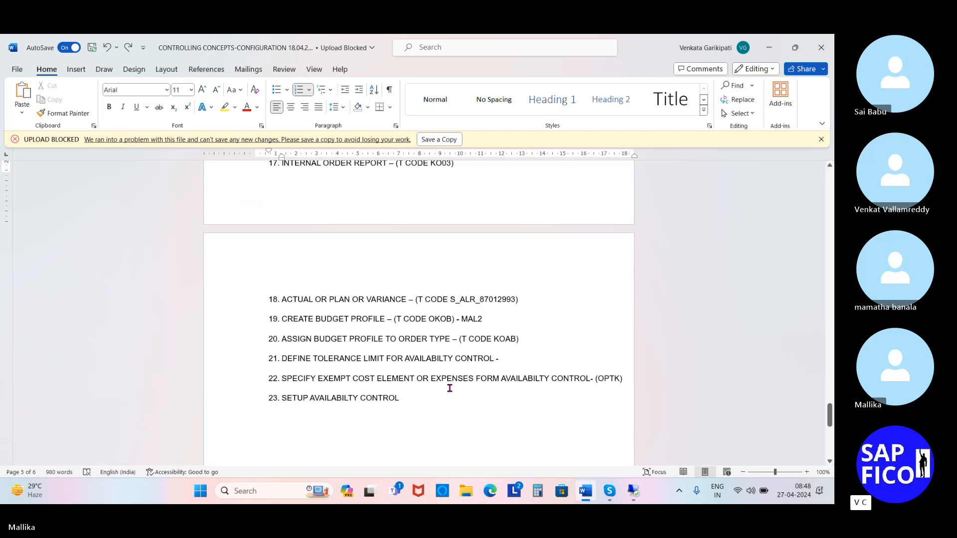
scroll(450, 388, up, 5)
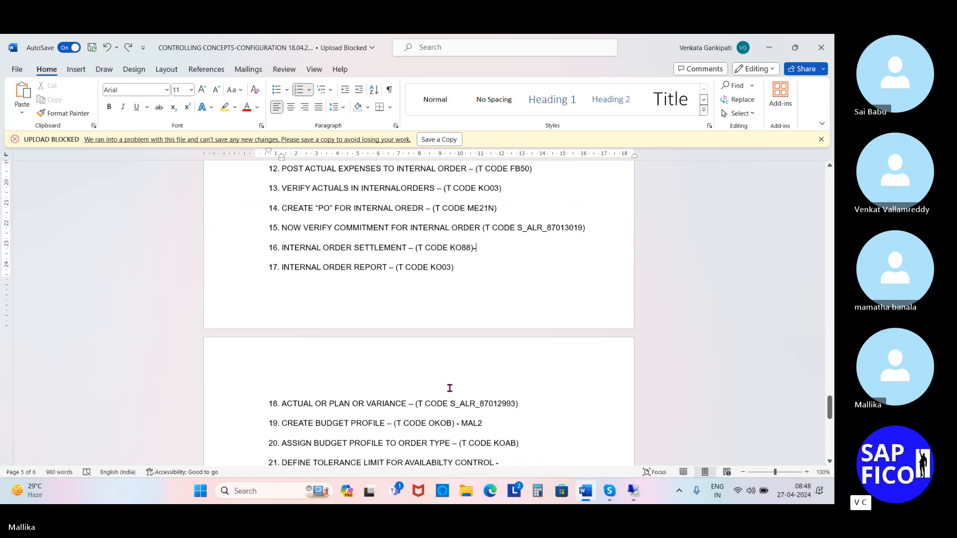
scroll(450, 388, up, 2)
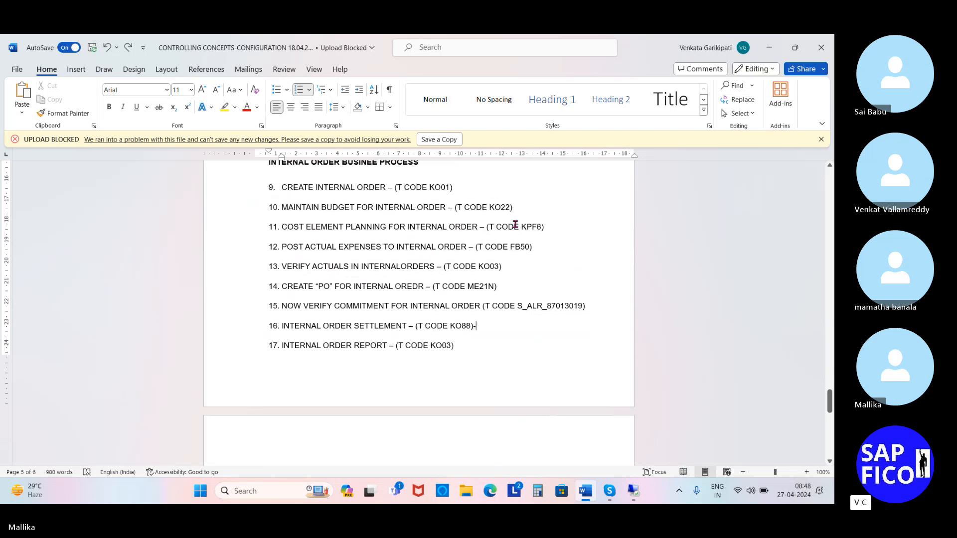
click(556, 232)
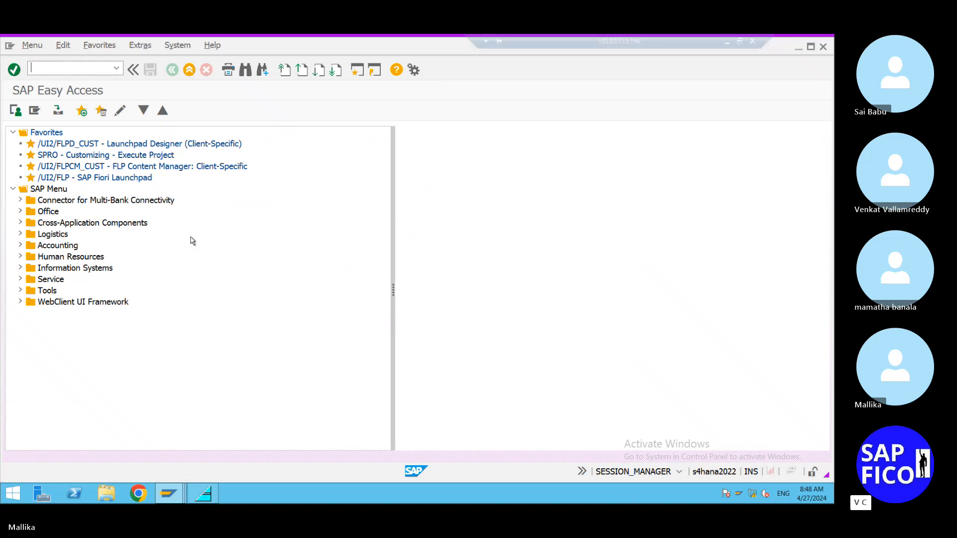
Step: Switch back to SAP and open cost element planning with transaction code KPF6
click(633, 491)
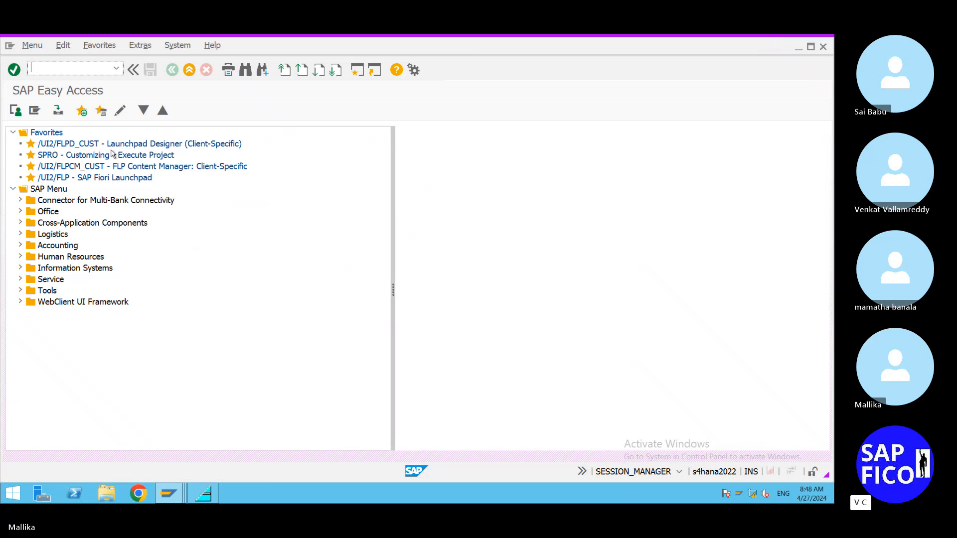
text(KPF6)
key(Return)
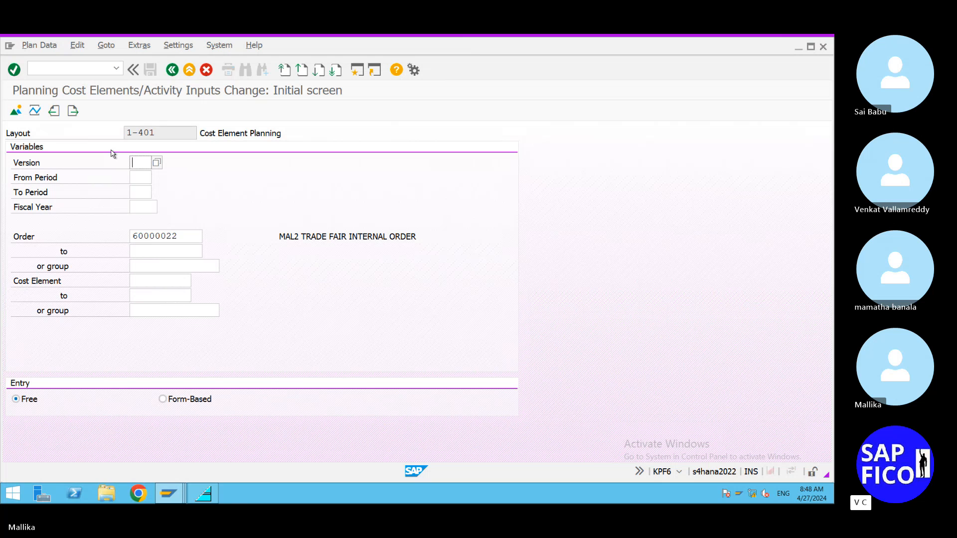
Step: Set the planning variables to version 0, from period 1 to period 2, and fiscal year 2024
click(157, 162)
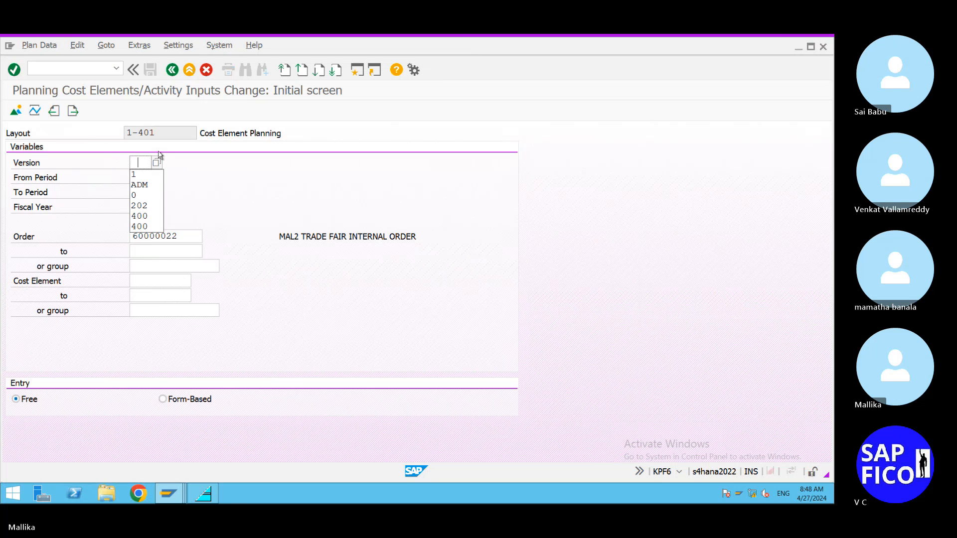
click(143, 198)
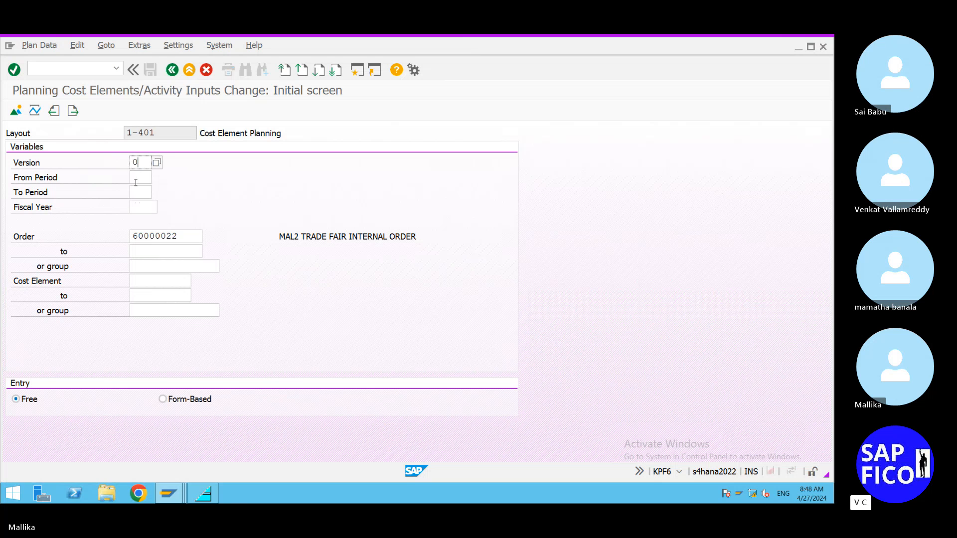
click(135, 177)
click(142, 189)
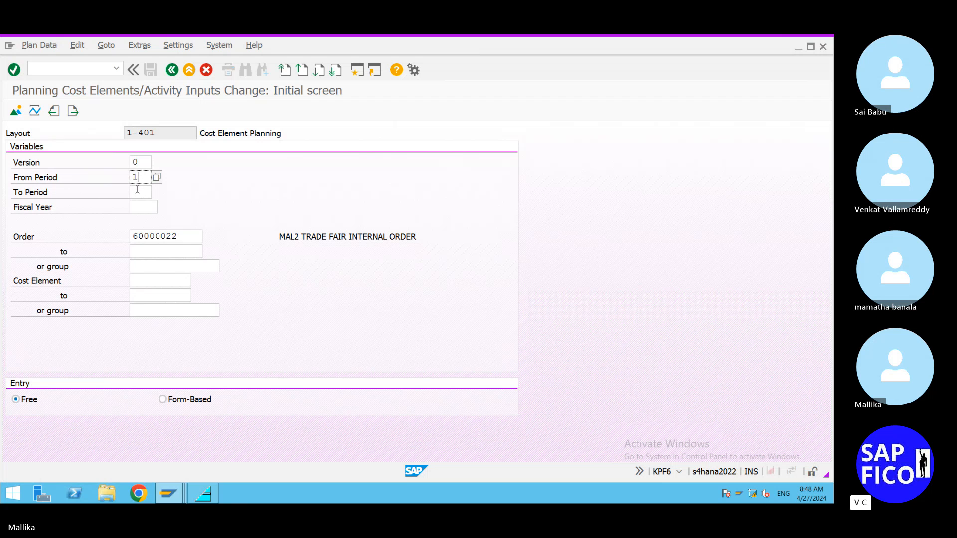
click(137, 189)
text(2)
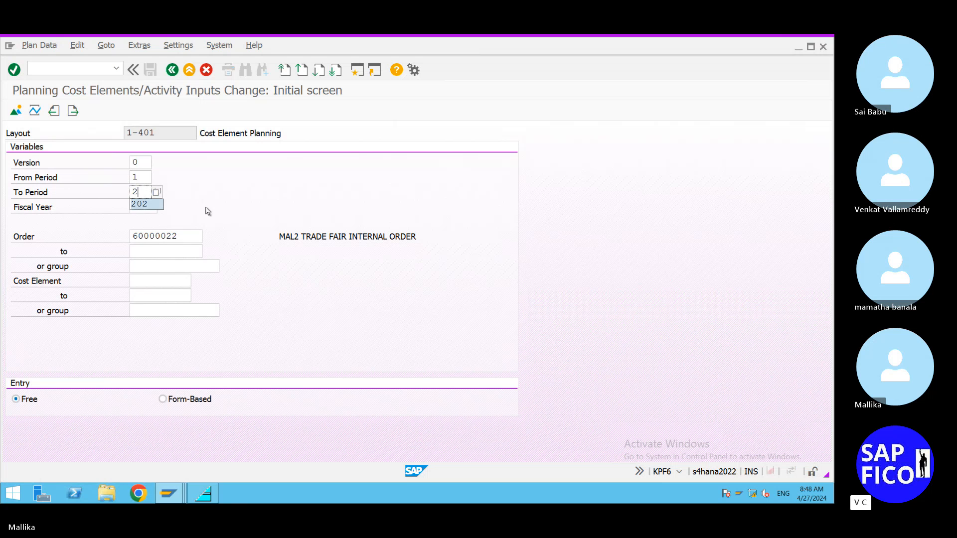
click(228, 199)
click(137, 209)
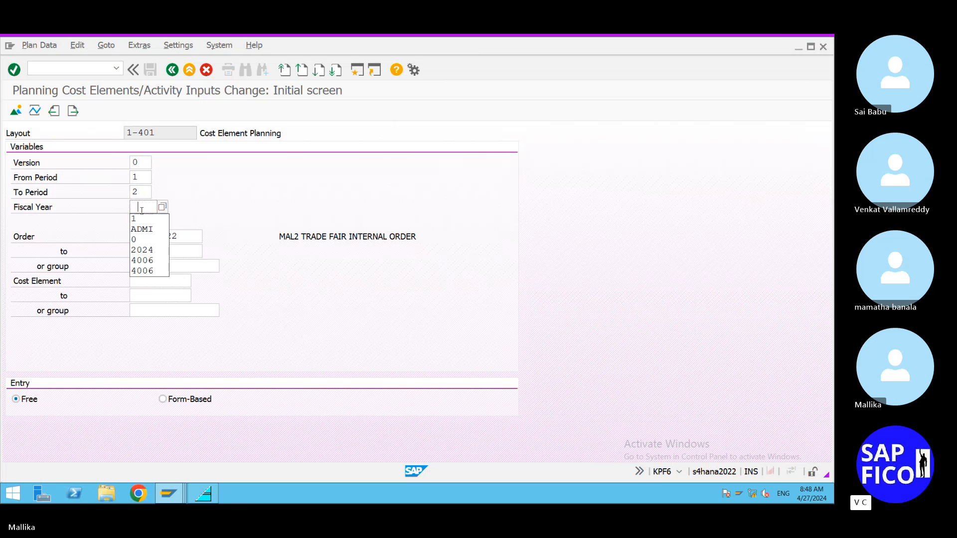
click(151, 251)
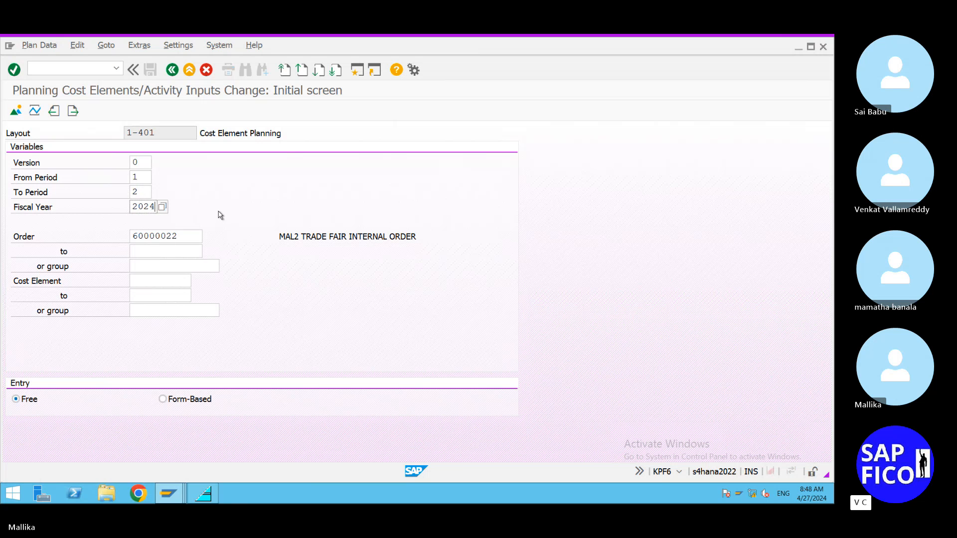
Step: Choose 400608 STATINRY EXPENCES AC from the value help as the first cost element of the planning range
click(166, 239)
click(231, 246)
click(159, 280)
click(196, 282)
click(596, 232)
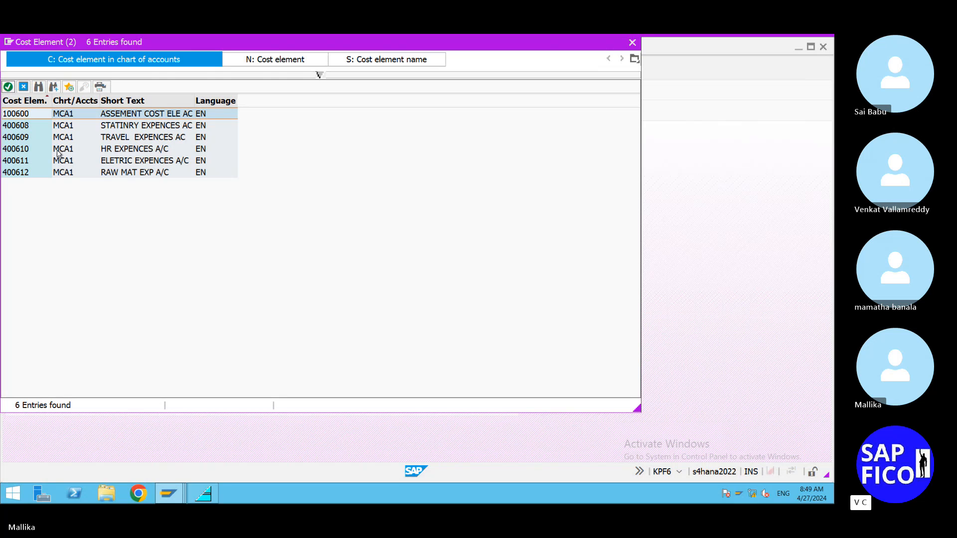
double_click(105, 129)
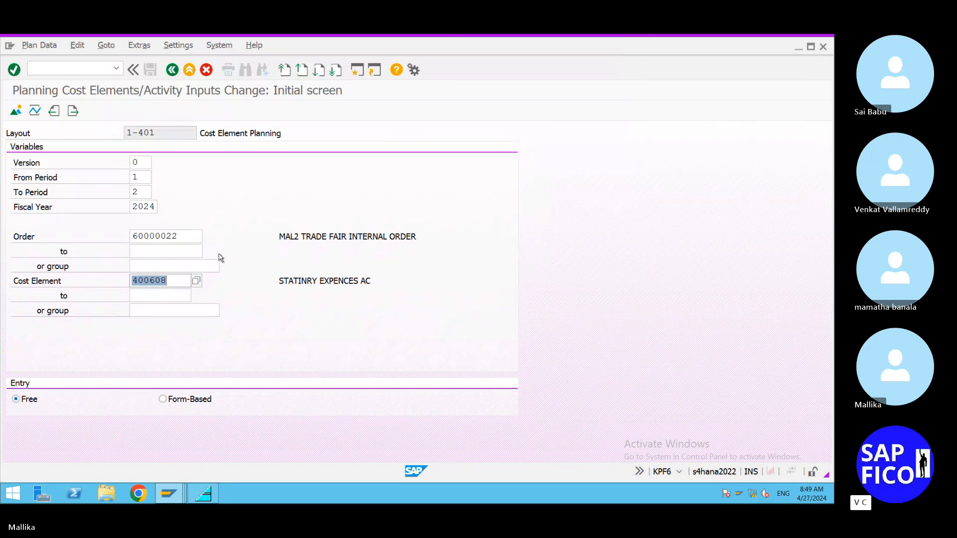
Step: Choose 400612 RAW MAT EXP A/C as the end of the cost element range and open the planning overview
click(170, 295)
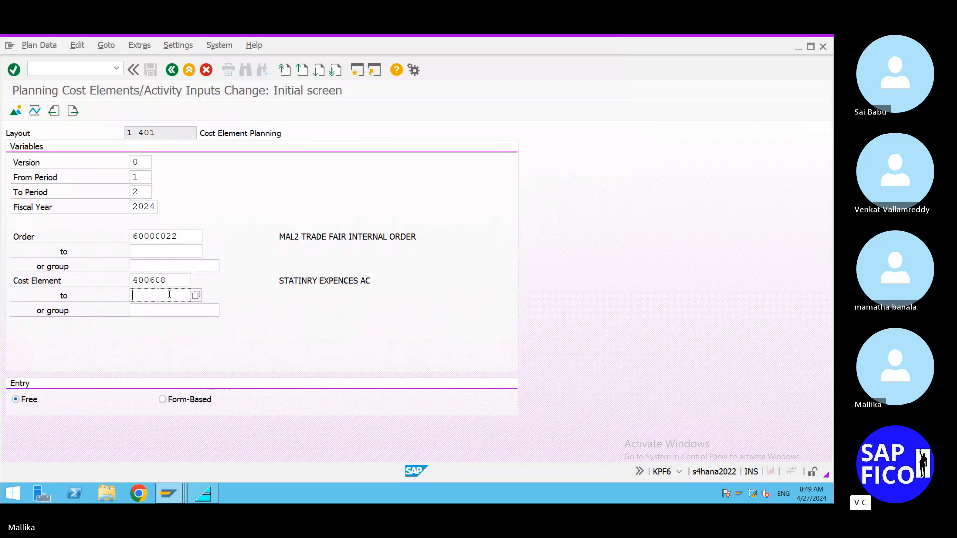
click(195, 296)
click(596, 234)
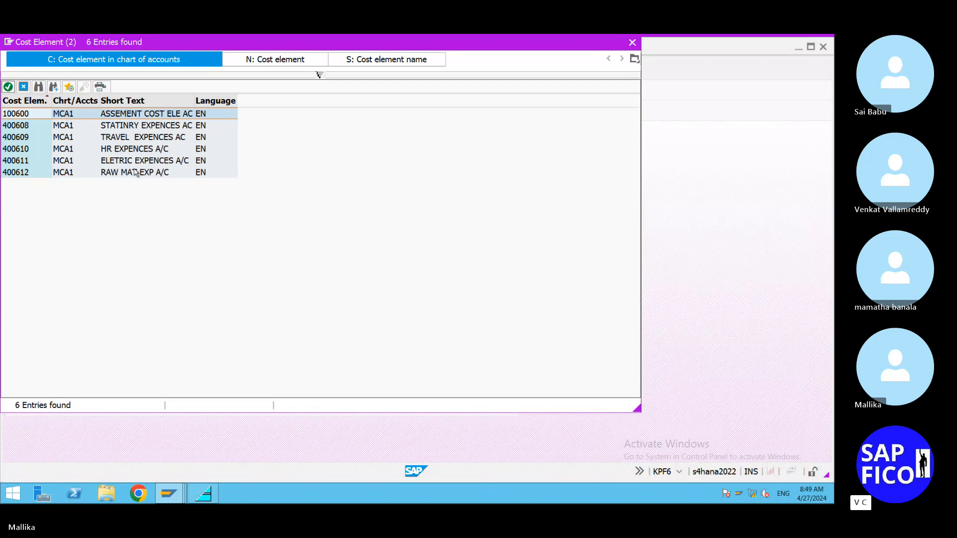
double_click(64, 176)
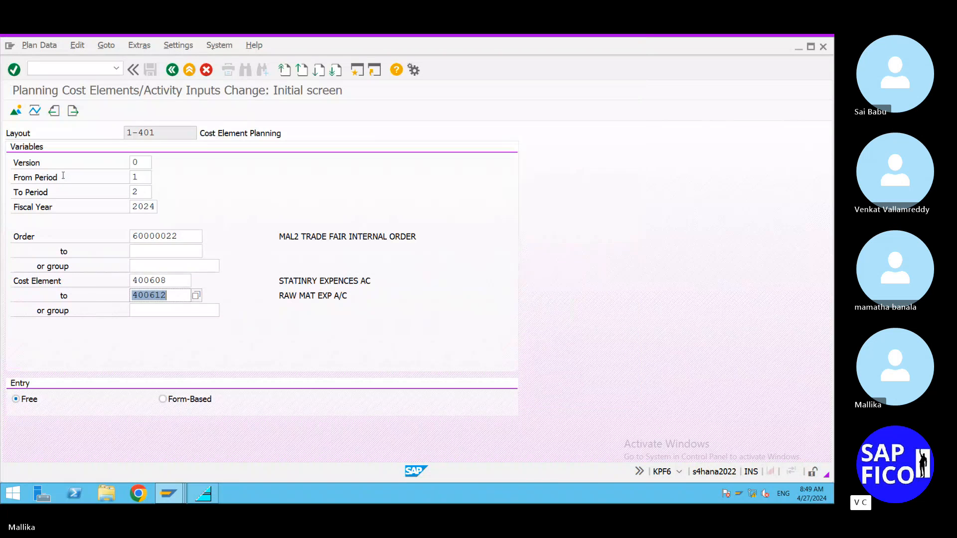
click(270, 310)
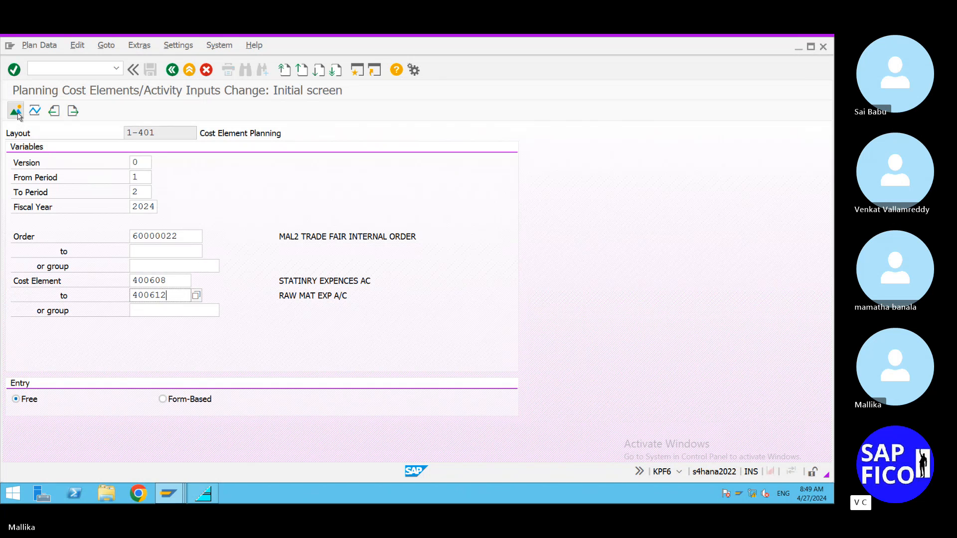
click(16, 112)
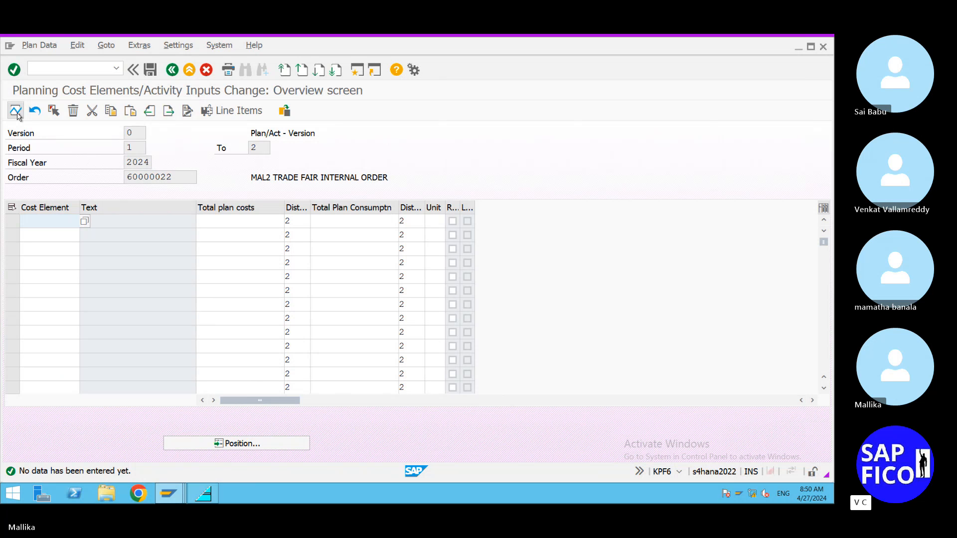
Step: Fill the first planning row with cost element 400608 STATINRY EXPENCES AC from the value help
click(86, 225)
key(F4)
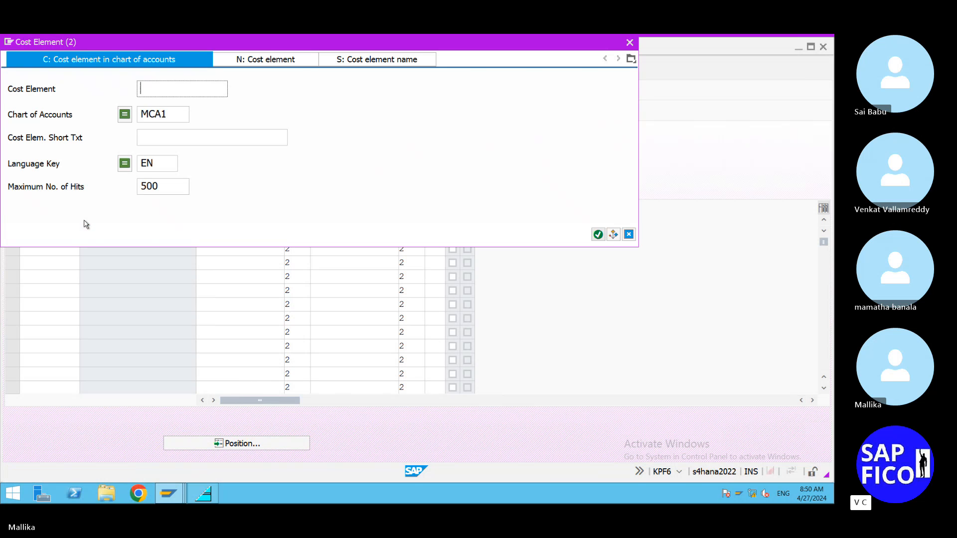
click(600, 233)
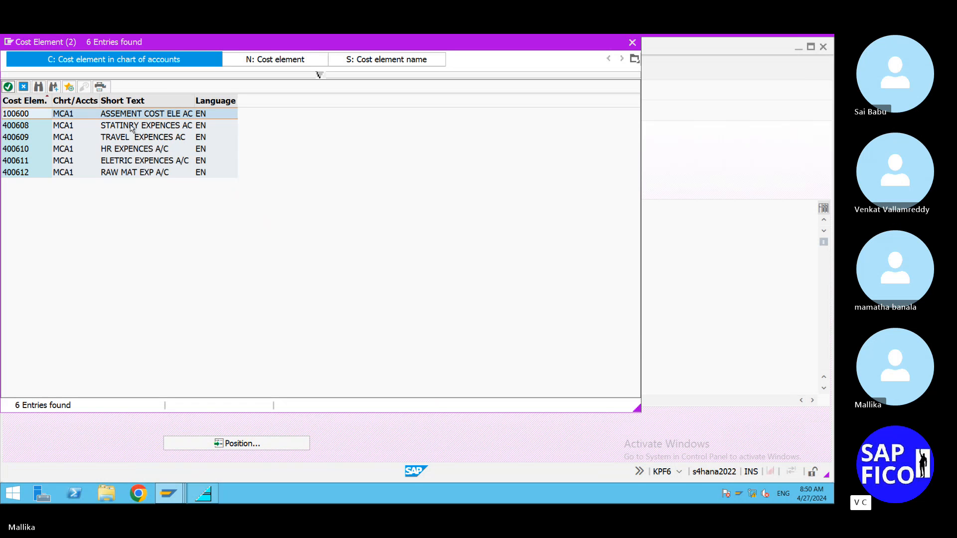
click(132, 129)
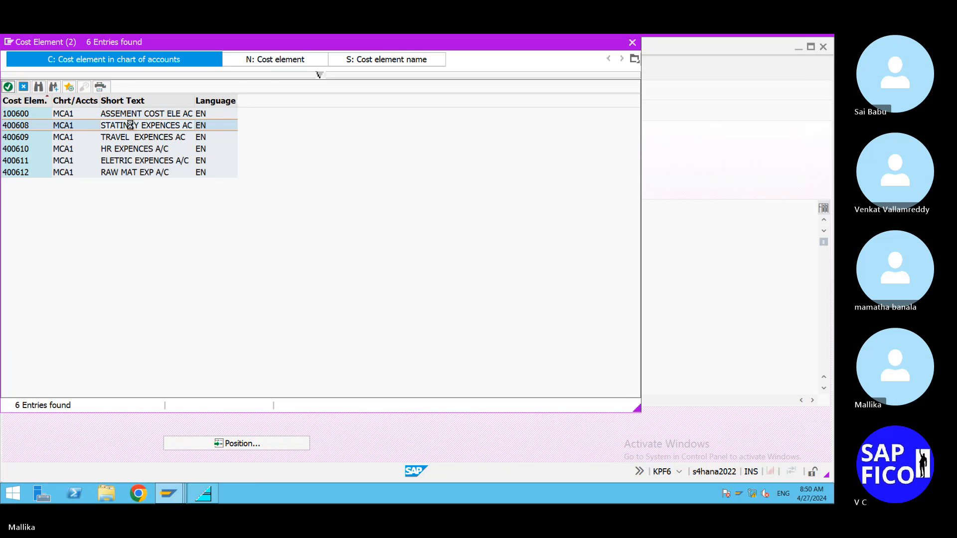
double_click(132, 129)
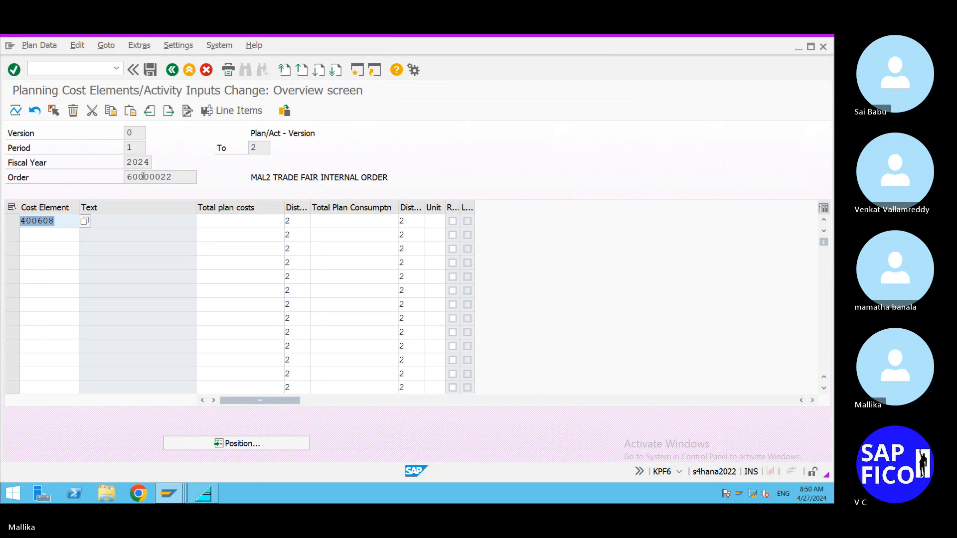
Step: Fill the second planning row with cost element 400609 TRAVEL EXPENCES AC from the value help
click(35, 238)
click(85, 235)
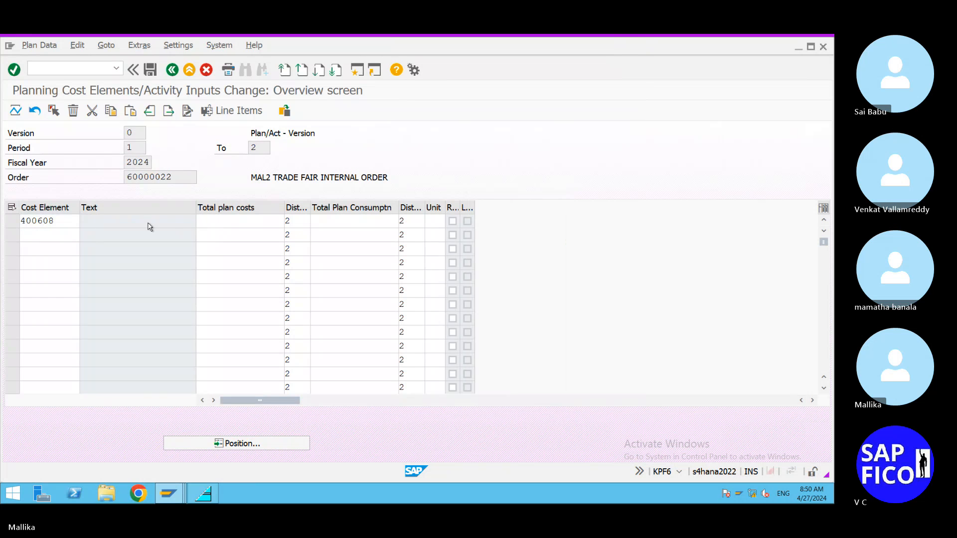
click(598, 234)
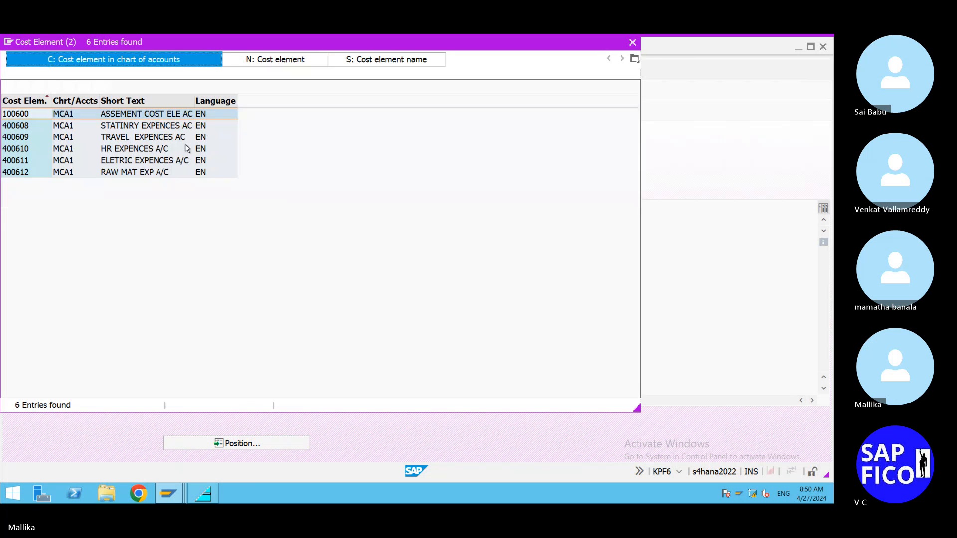
double_click(68, 140)
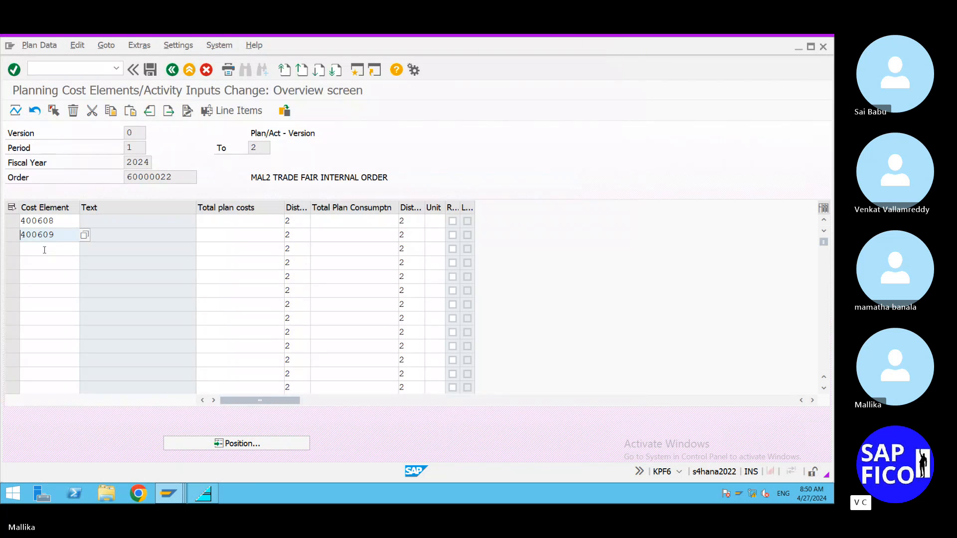
Step: Enter cost element 400610 in the third planning row
click(44, 249)
text(400609)
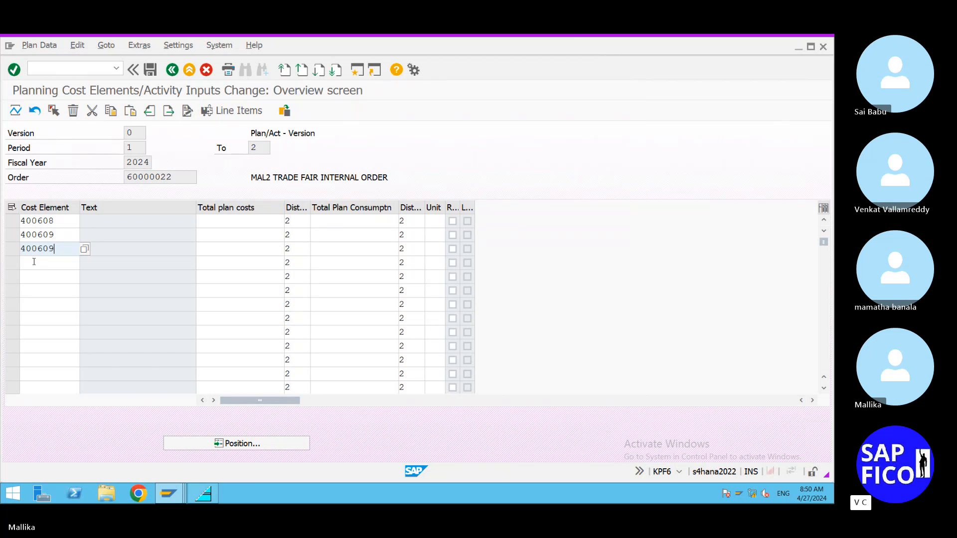
key(BackSpace)
key(BackSpace)
text(10)
Step: Copy cost element 400610 from the third planning row into the fourth row
click(47, 261)
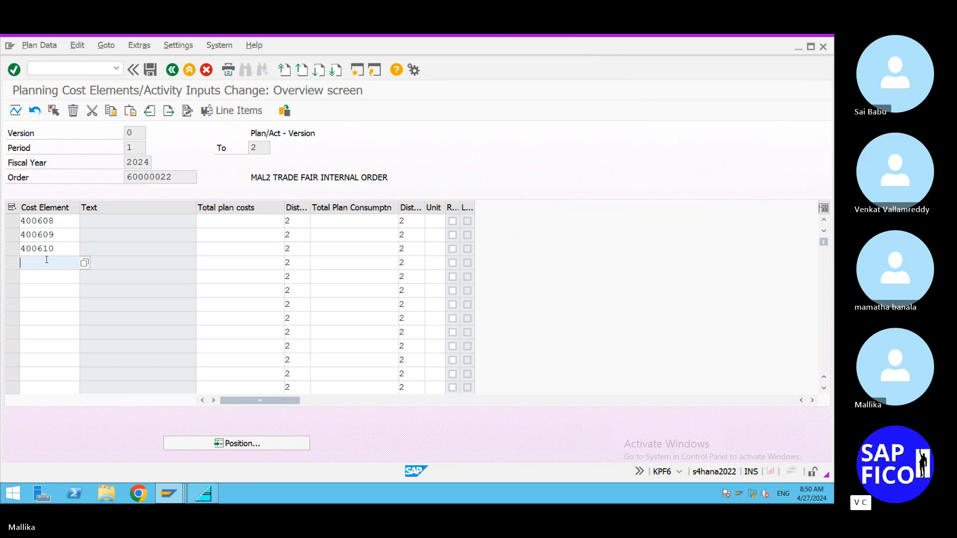
double_click(59, 250)
key(ctrl+c)
click(55, 249)
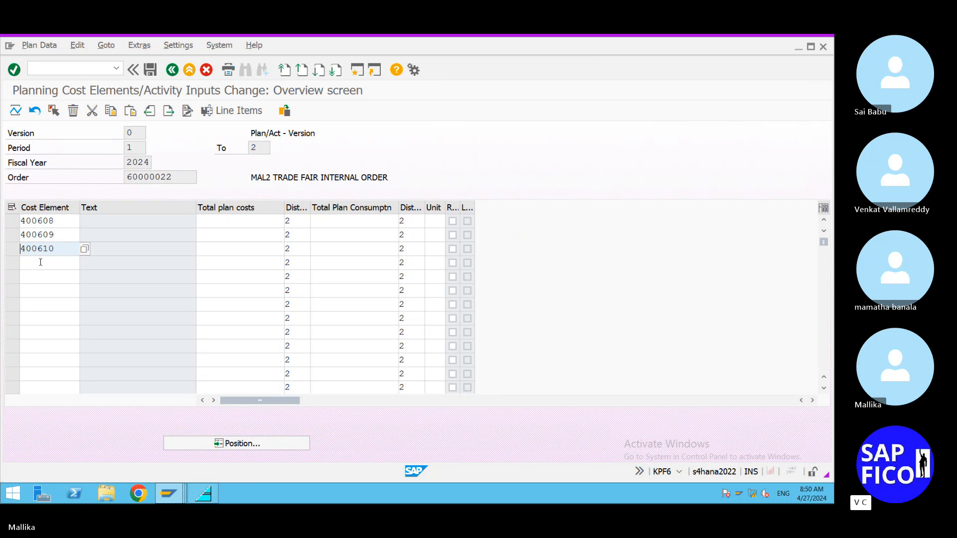
click(39, 261)
key(ctrl+v)
click(50, 275)
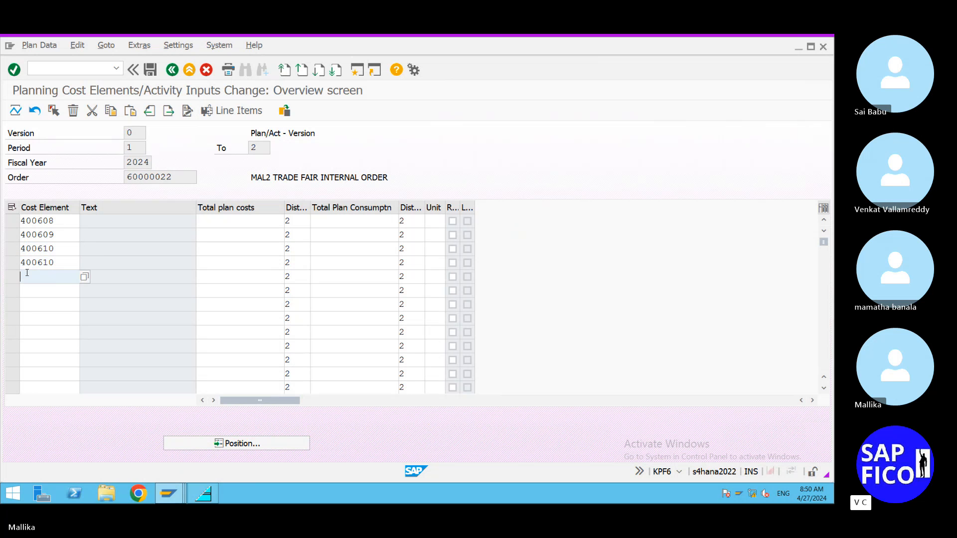
Step: Enter cost element 400611 in the fourth planning row and 400612 in the fifth row
key(ctrl+v)
click(62, 264)
key(BackSpace)
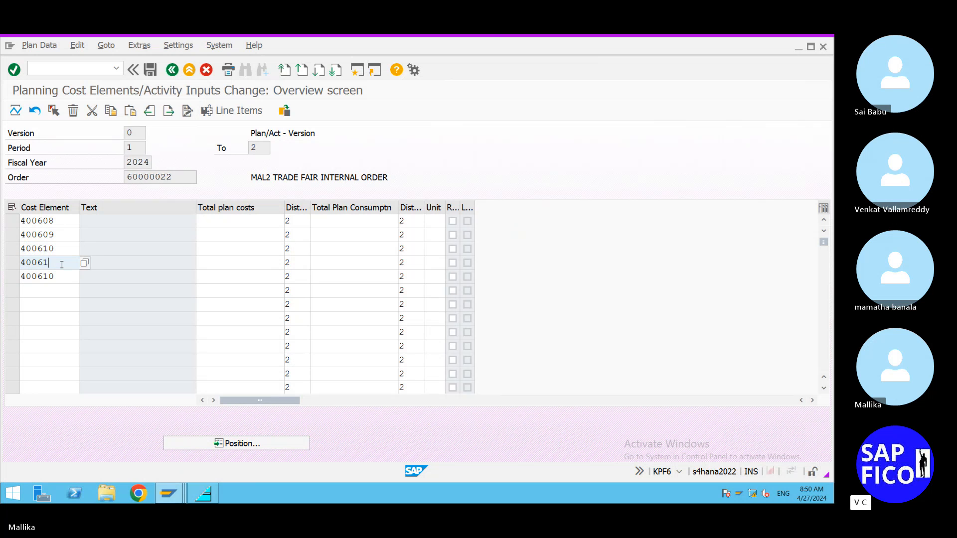
text(1)
click(58, 273)
key(BackSpace)
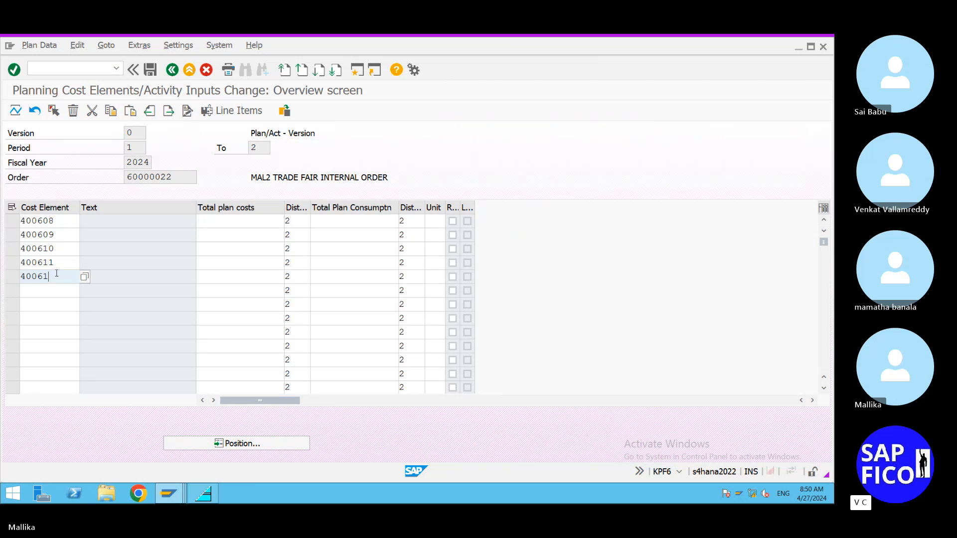
text(2)
click(53, 317)
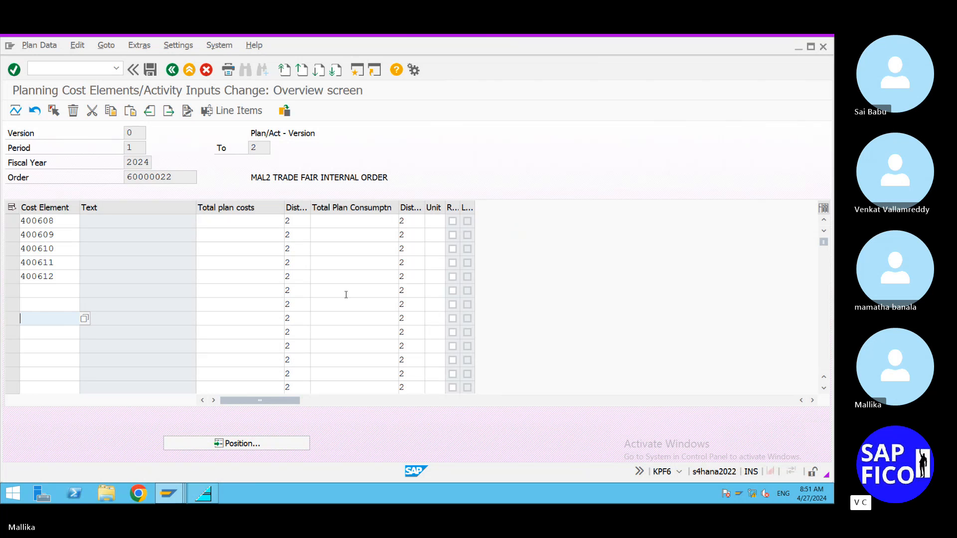
Step: Set the total plan costs to 10000 for each of the five cost elements and save the planning data
click(215, 221)
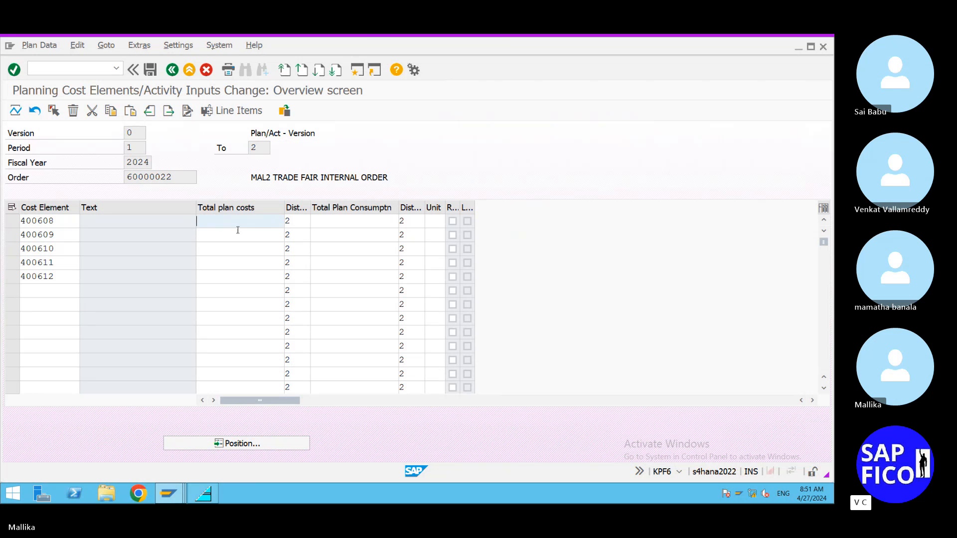
text(10000)
click(226, 232)
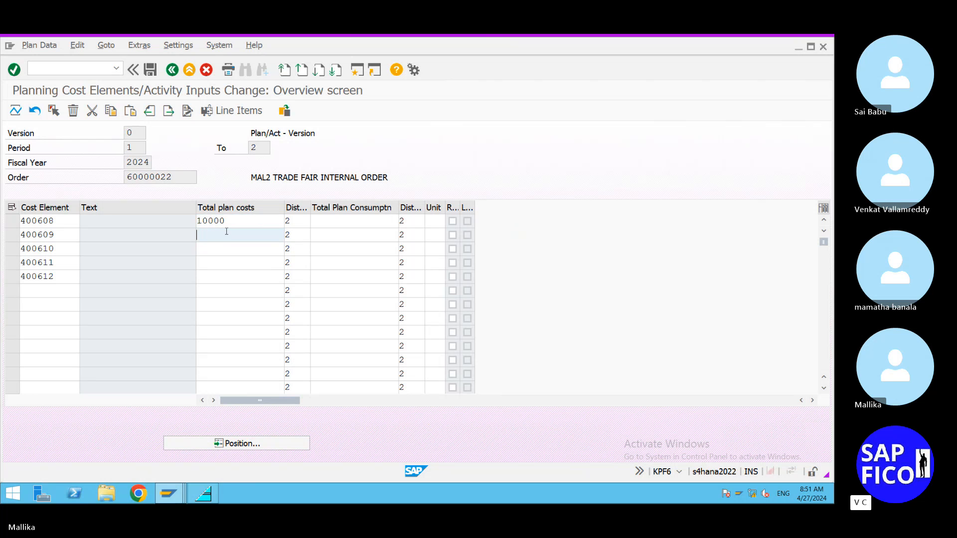
text(10000)
key(shift+Home)
key(Home)
click(215, 251)
text(10000)
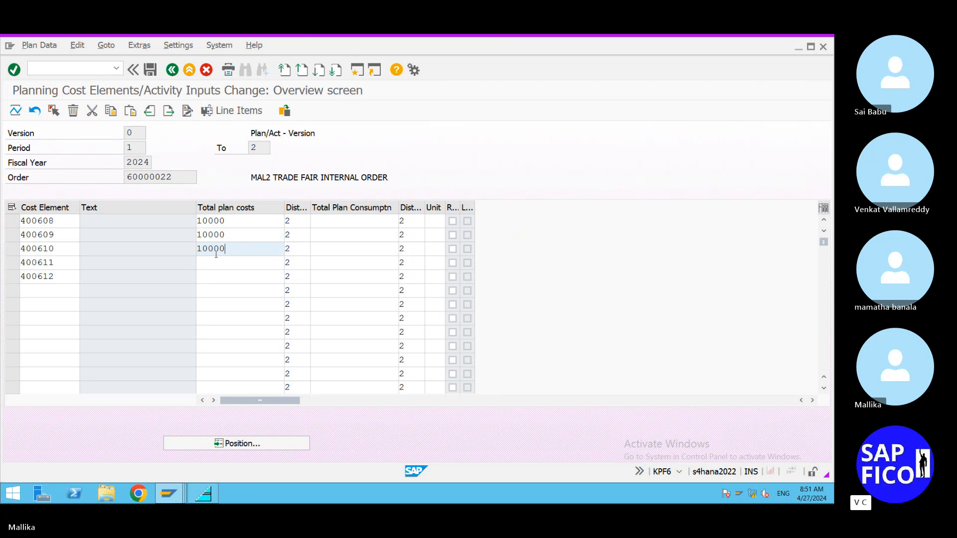
click(213, 262)
text(10000)
click(209, 277)
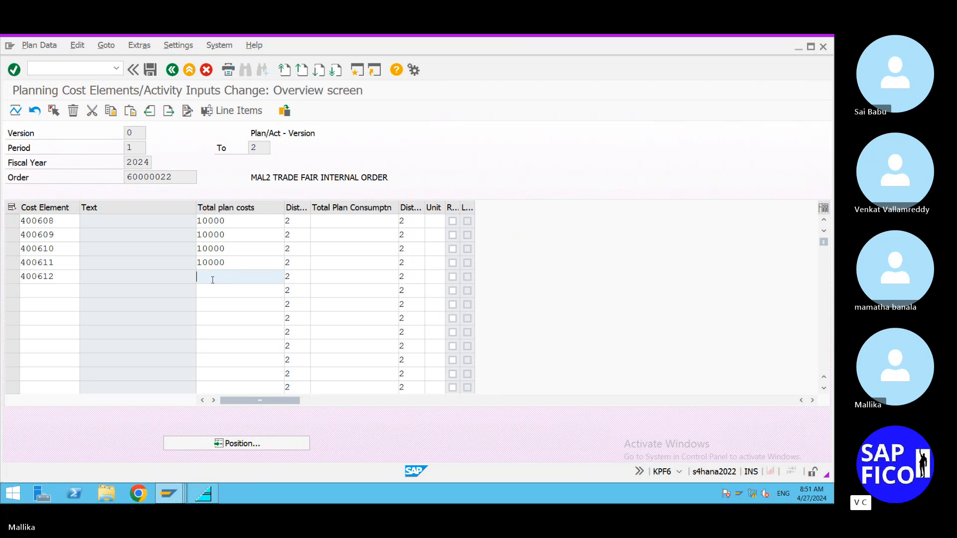
text(10000)
key(Return)
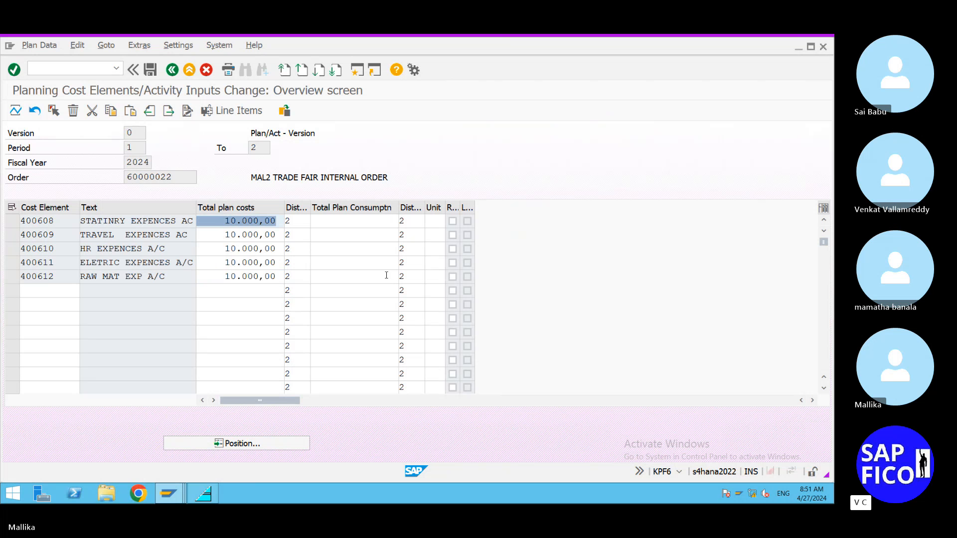
click(151, 71)
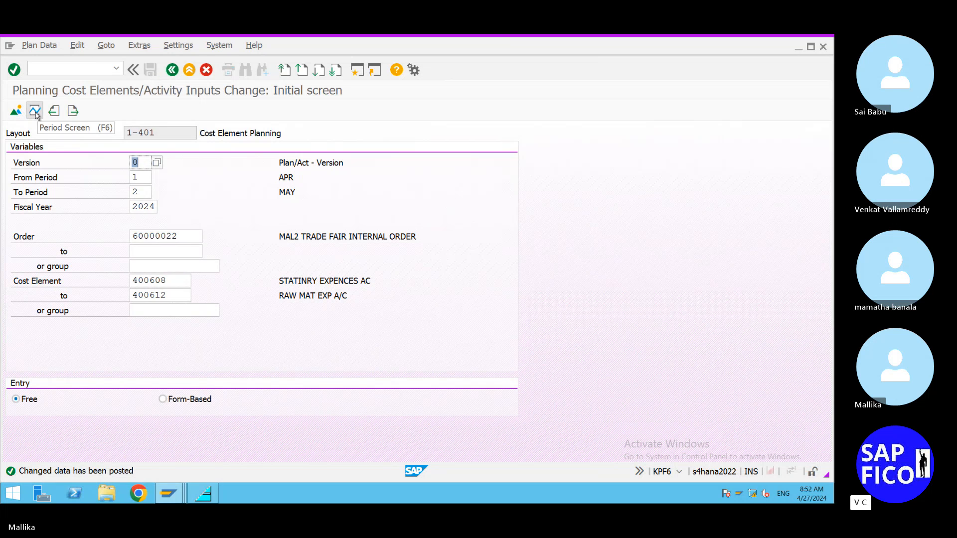
Step: View the period breakdown of the planned costs and the next planning layout, and return to the SAP Easy Access screen
click(35, 111)
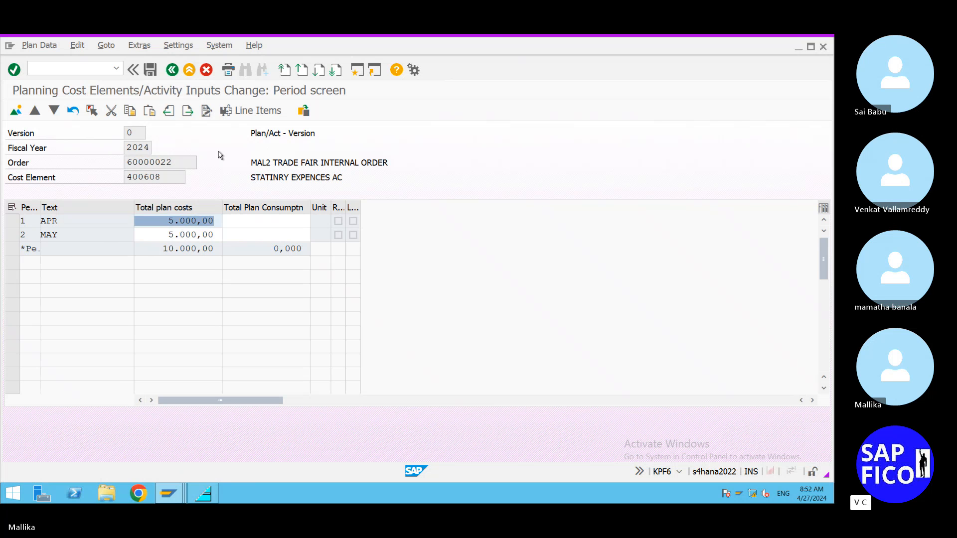
click(182, 112)
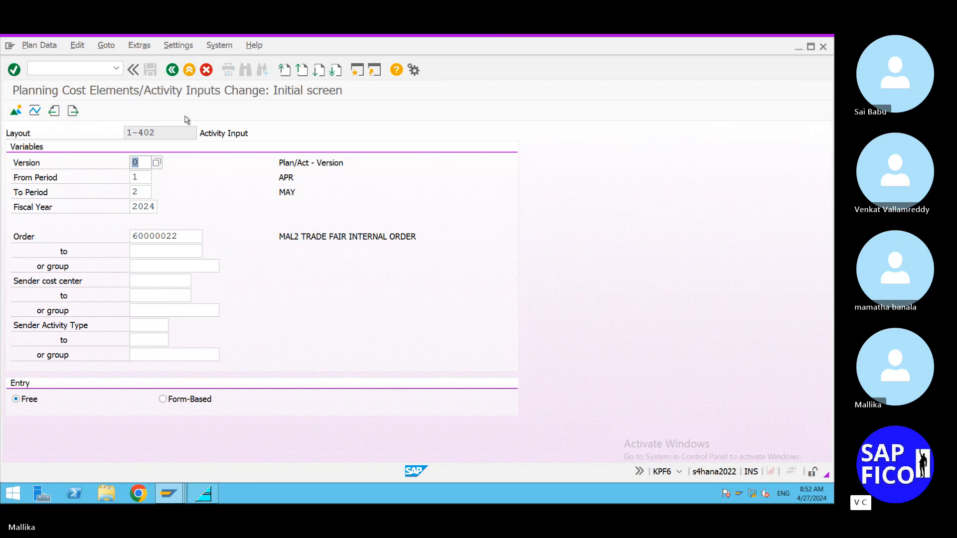
click(43, 70)
text(/n)
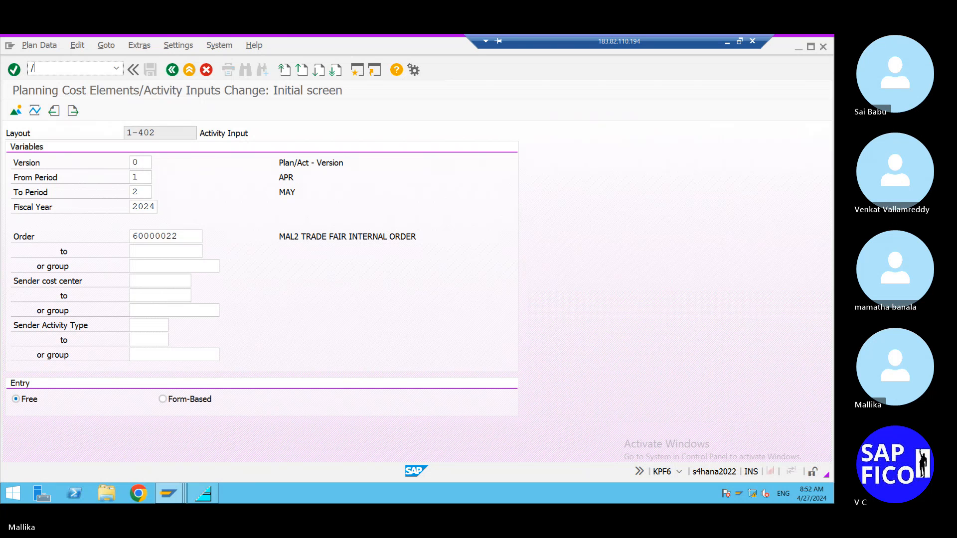
key(Return)
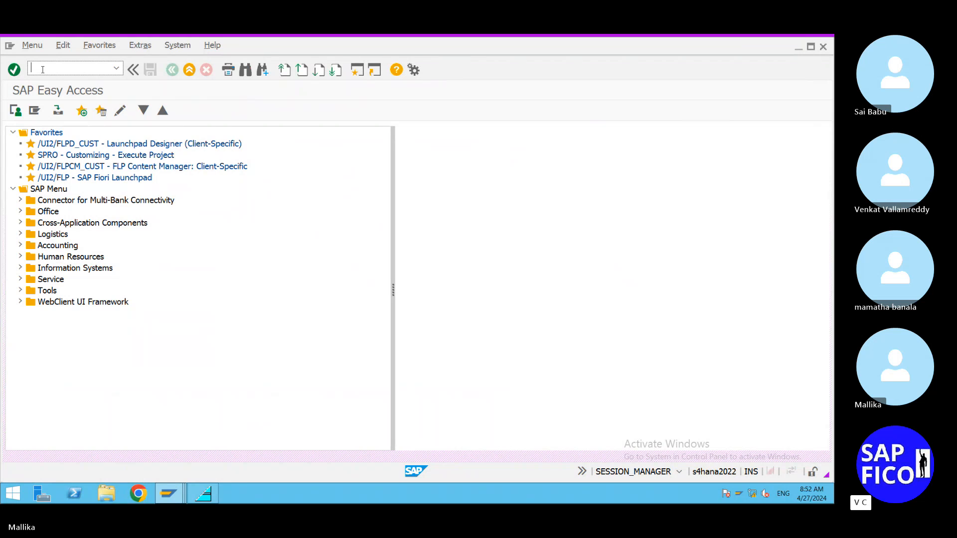
Step: Start a G/L account document with transaction FB50 and set its document date to 27.04.2024
mouse_move(49, 37)
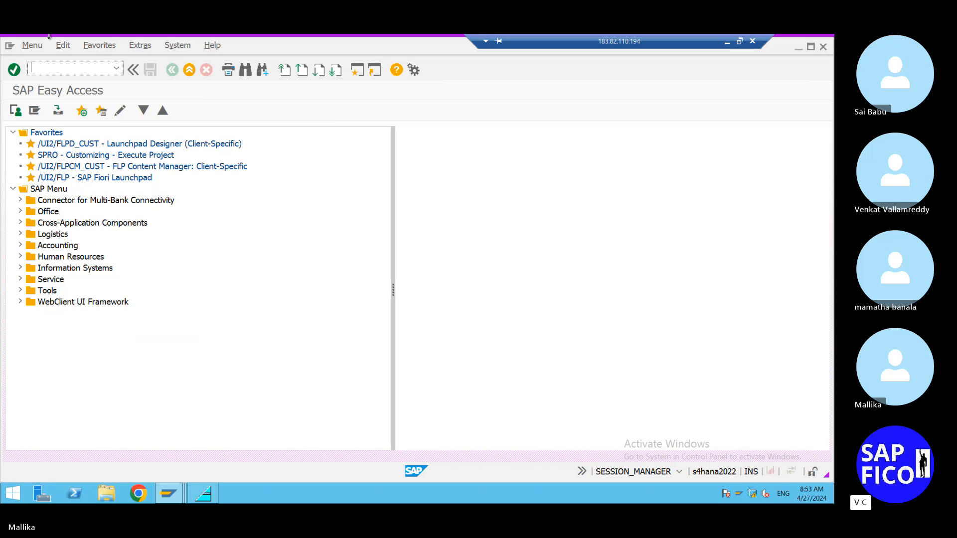
text(FB50)
key(Return)
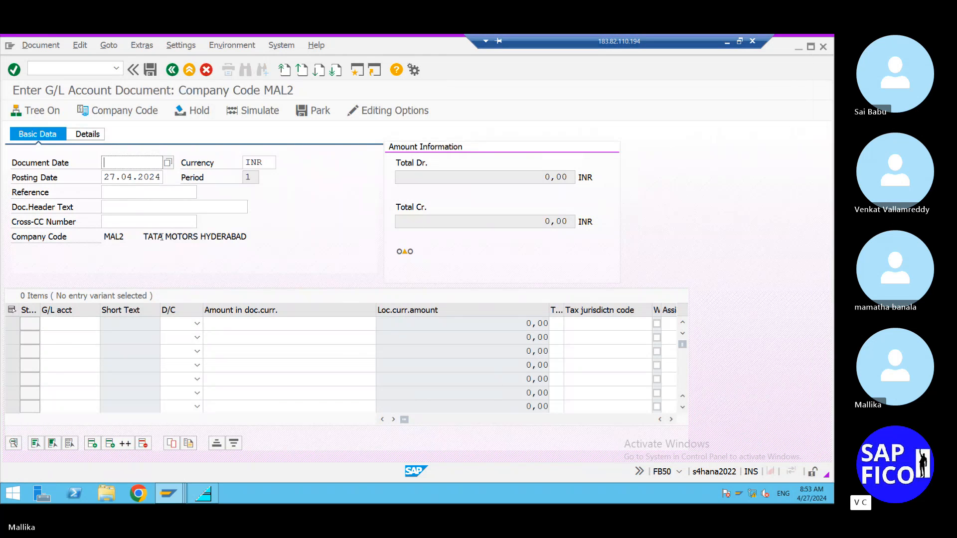
key(BackSpace)
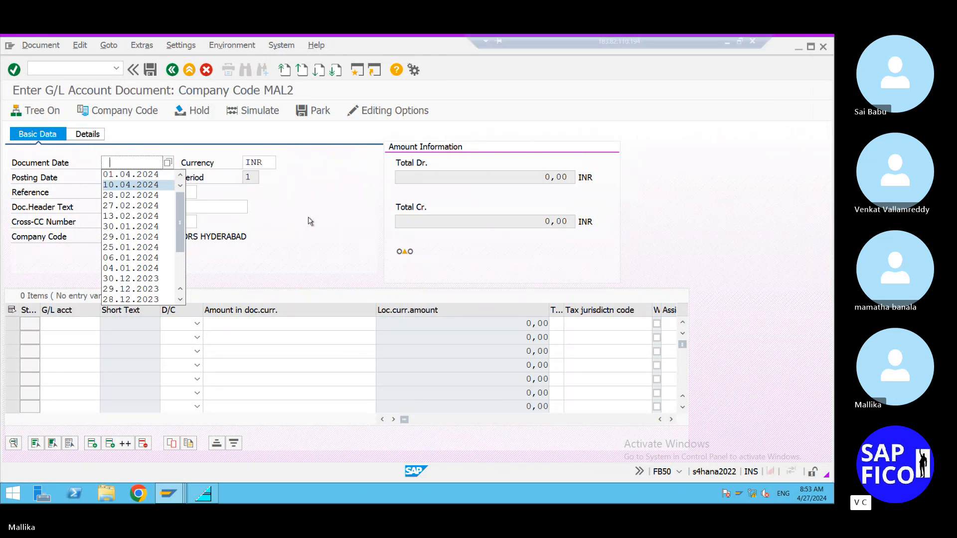
key(Escape)
click(168, 163)
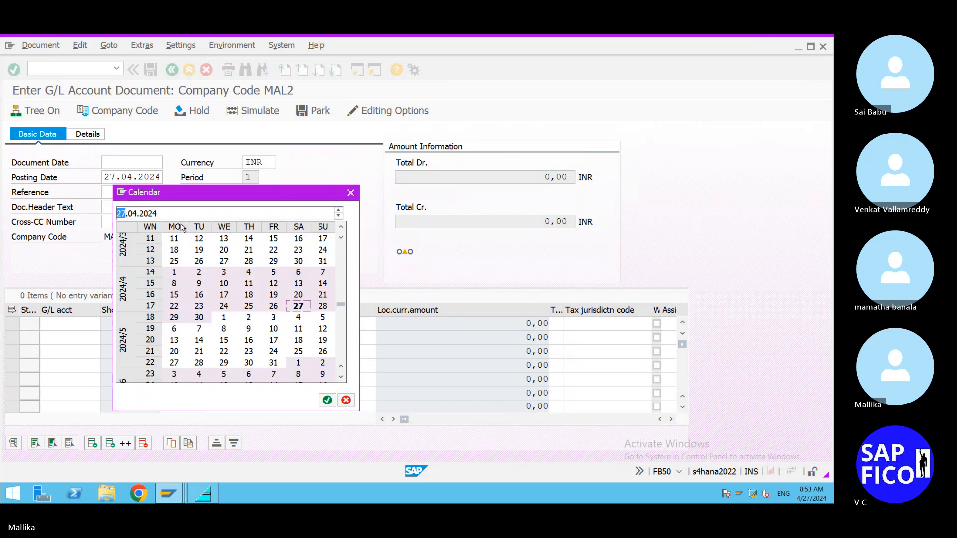
double_click(298, 306)
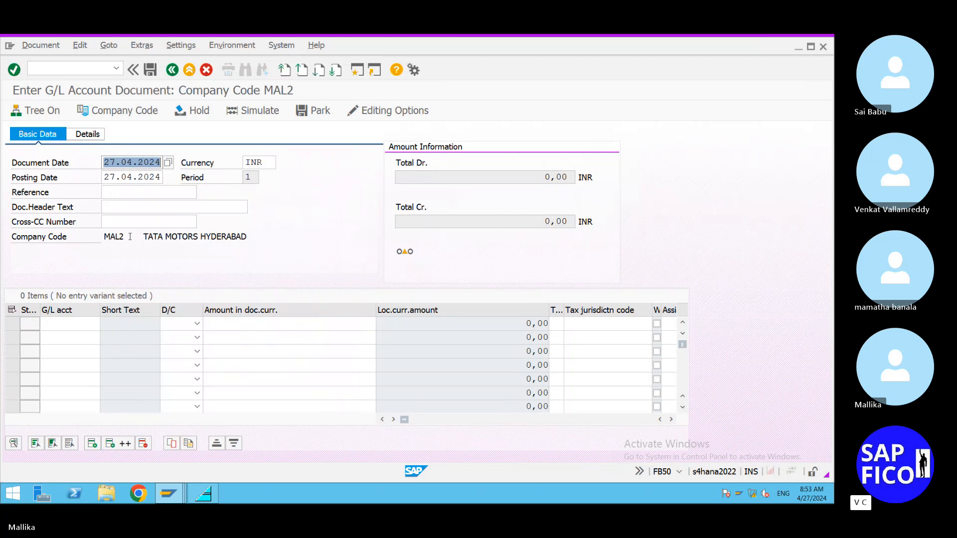
Step: Set the document header text to EXPENSES FOR APR 2024, based on the earlier entry ADMIN EXPENS FOR APR 2024
click(111, 206)
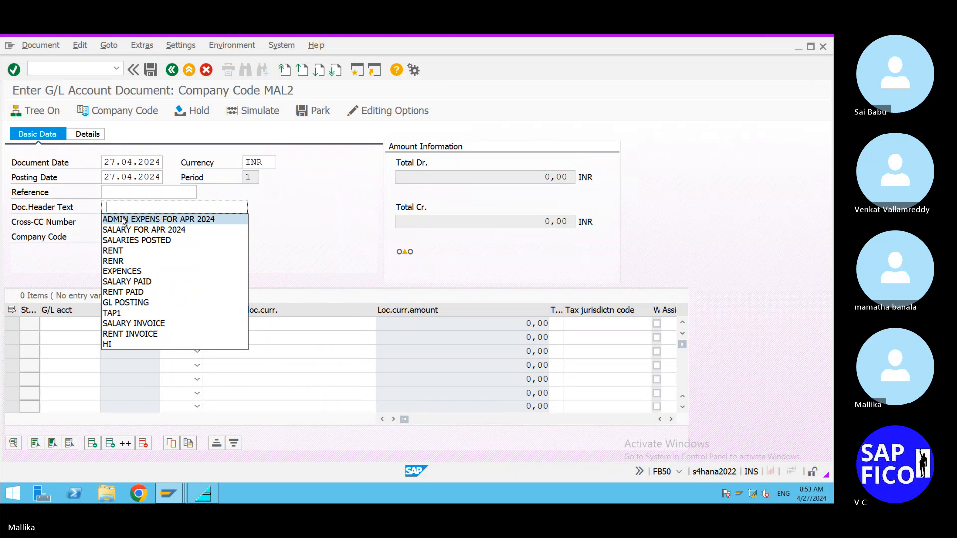
click(123, 220)
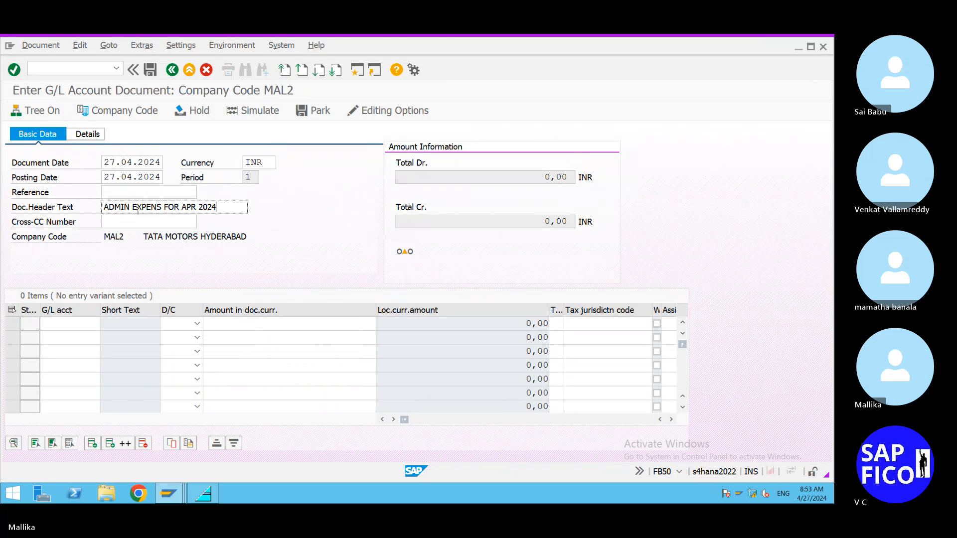
drag(132, 208, 35, 225)
key(BackSpace)
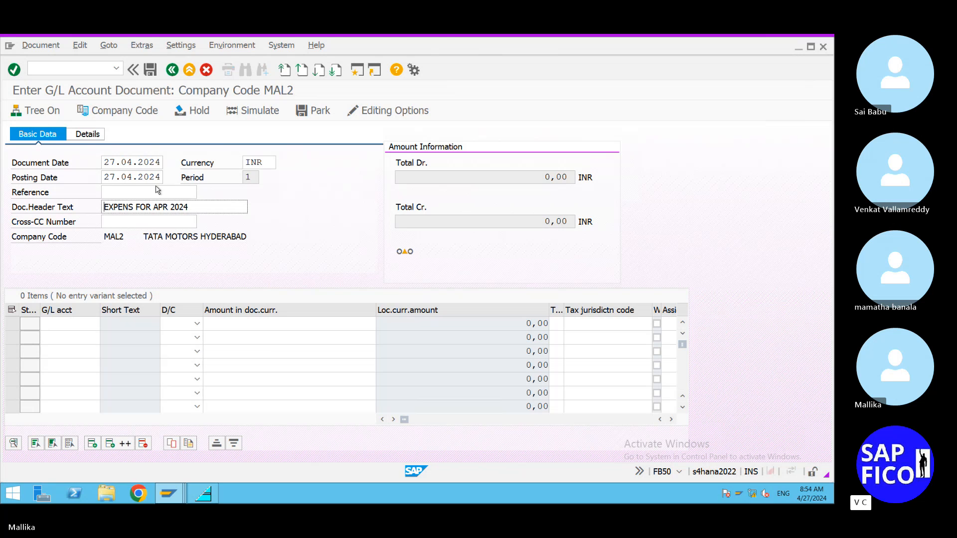
click(134, 207)
text(ES)
Step: Switch to the session showing OPTK and display the trade fair internal order's master data with transaction KO03
click(169, 493)
click(199, 443)
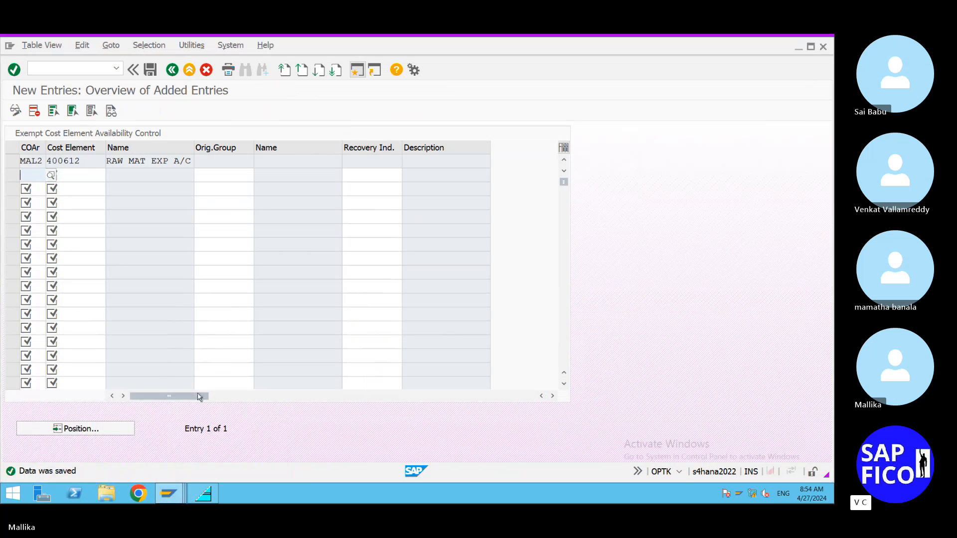
click(44, 64)
text(/)
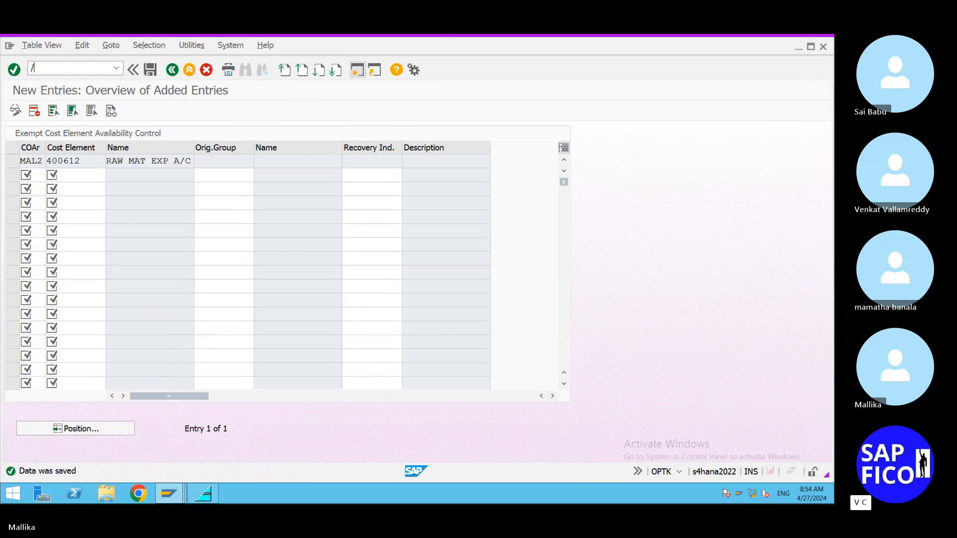
text(NKO03)
key(Return)
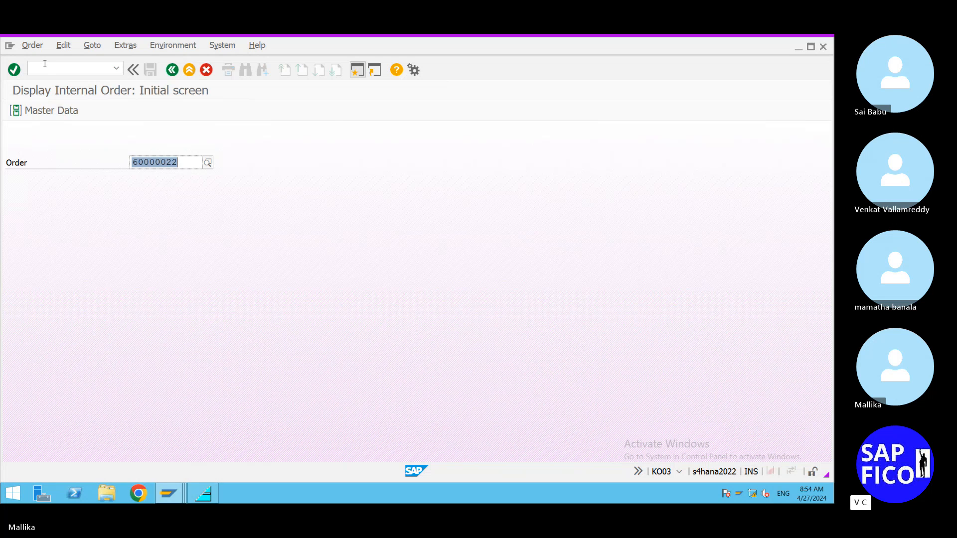
key(Return)
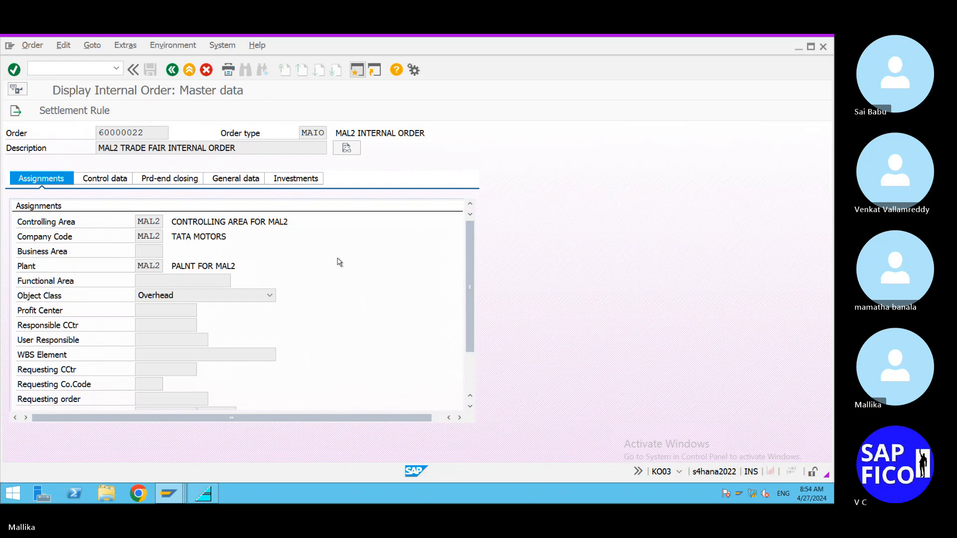
Step: Review the internal order's assignments and open its cost analysis to compare planned and actual costs
drag(467, 344, 468, 362)
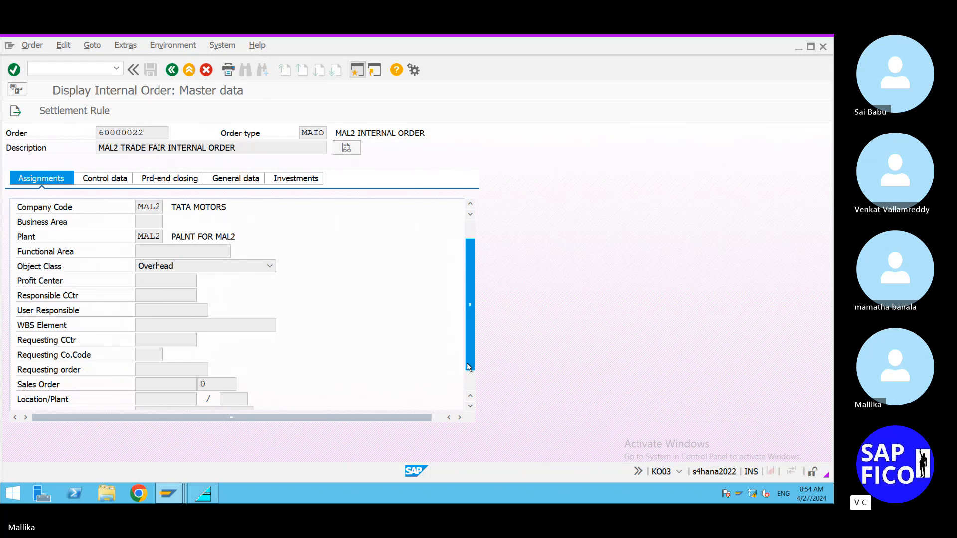
drag(467, 362, 468, 353)
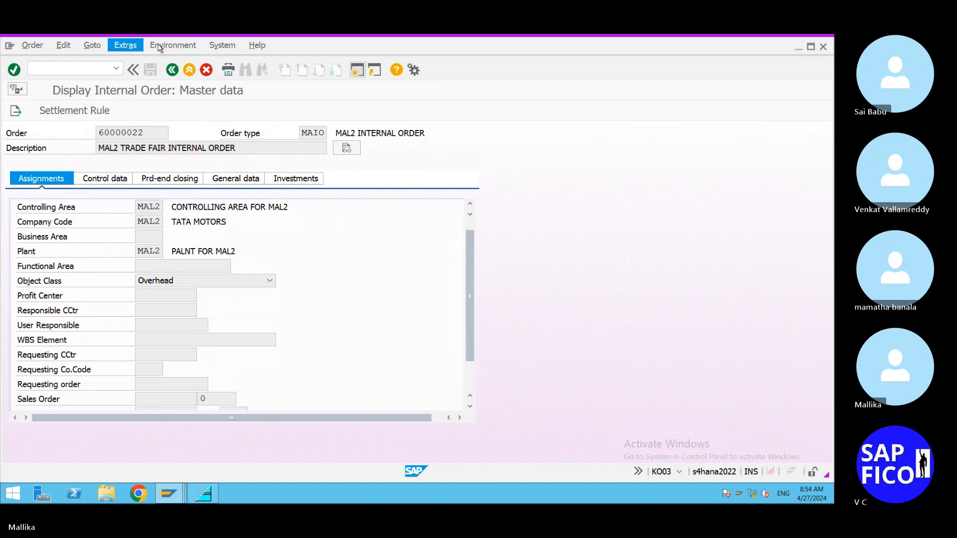
click(125, 46)
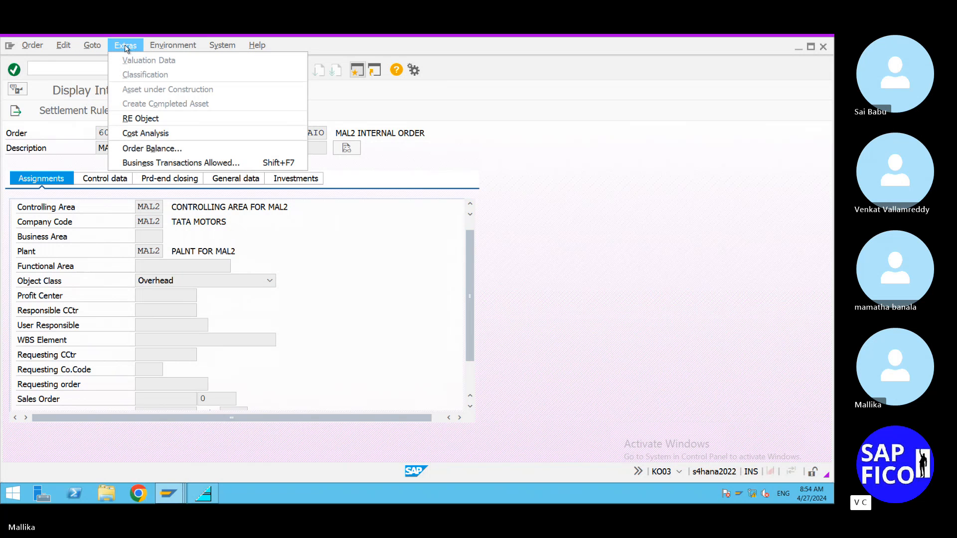
click(202, 138)
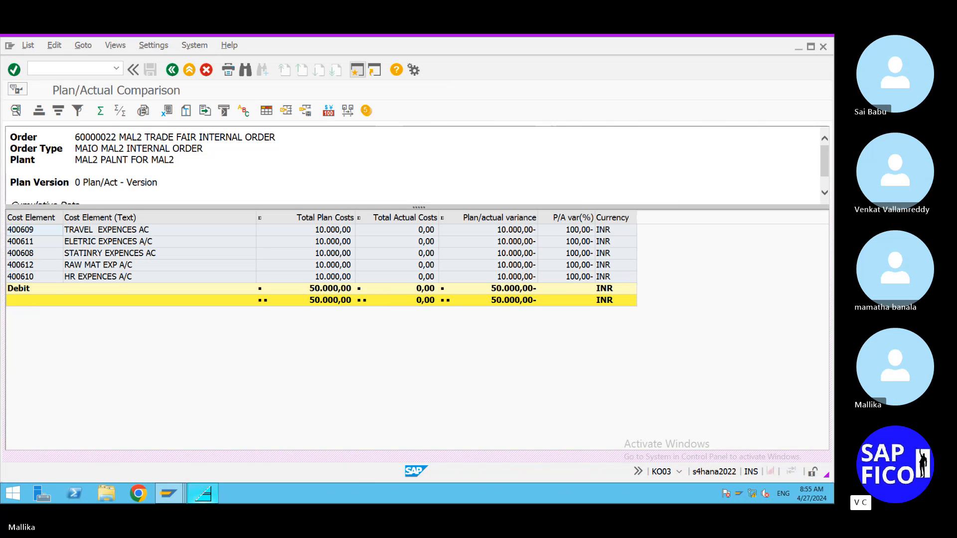
mouse_move(181, 499)
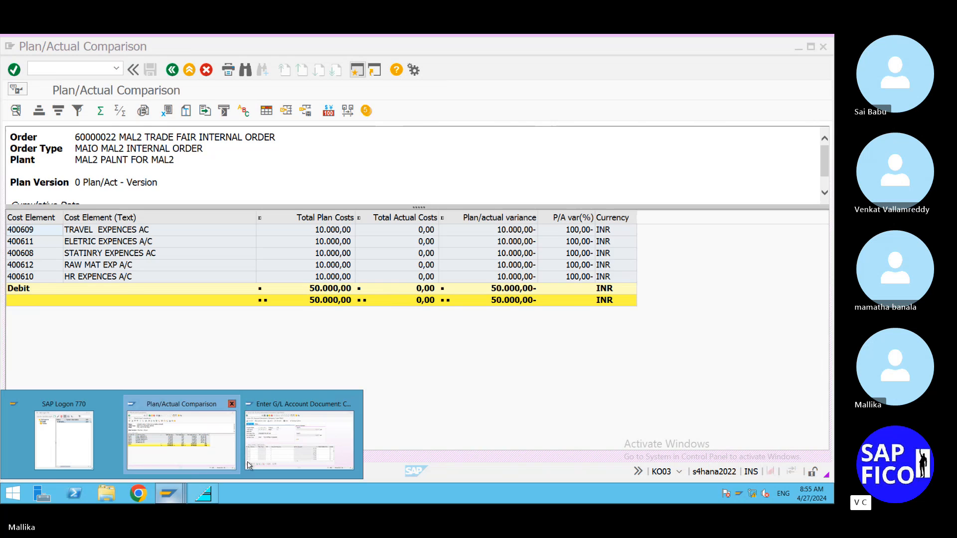
click(296, 454)
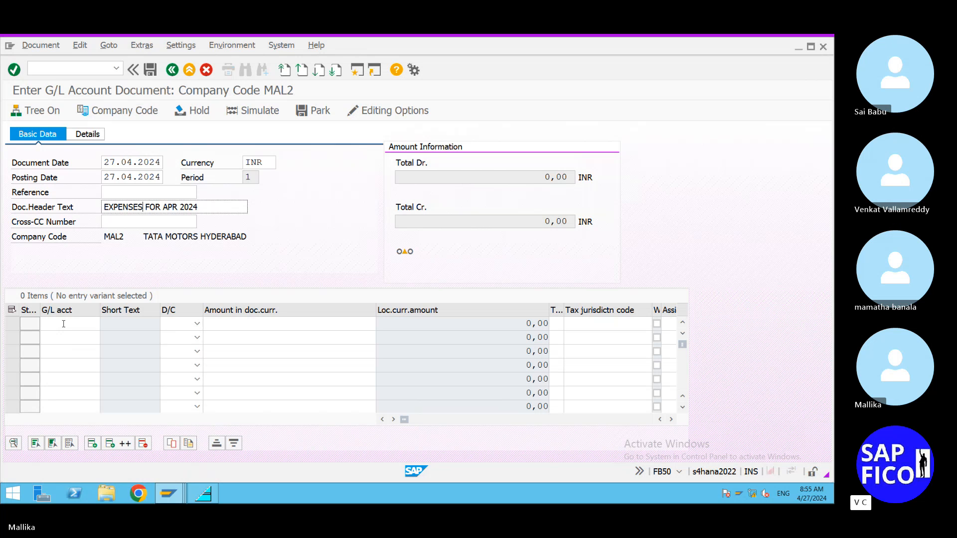
click(169, 493)
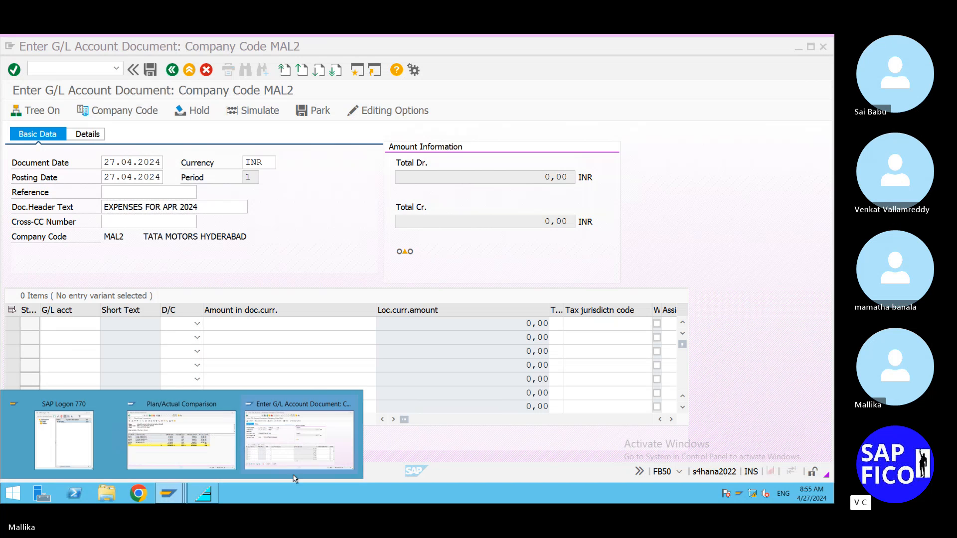
click(206, 455)
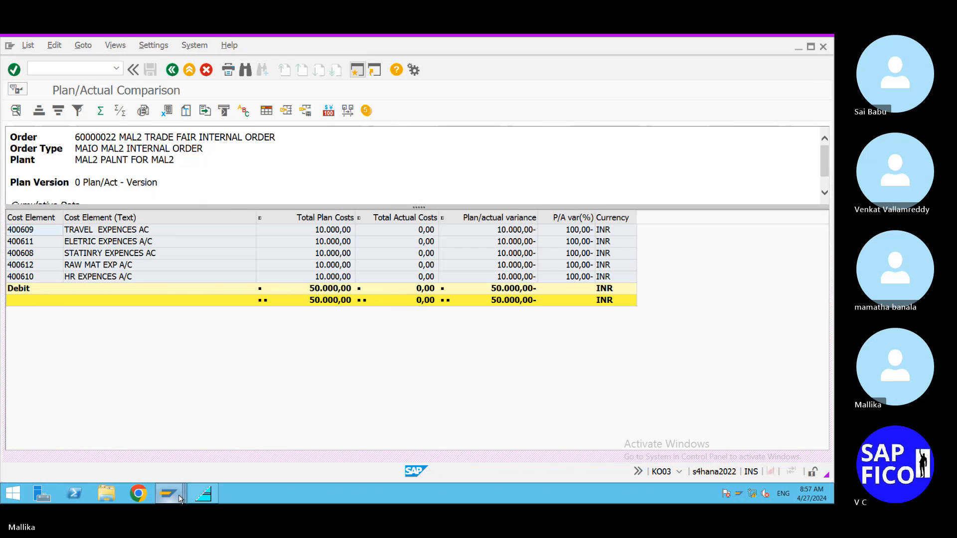
Step: Switch to the FB50 session and enter G/L accounts 400608 and 400609 on the first two line items
mouse_move(180, 499)
click(289, 463)
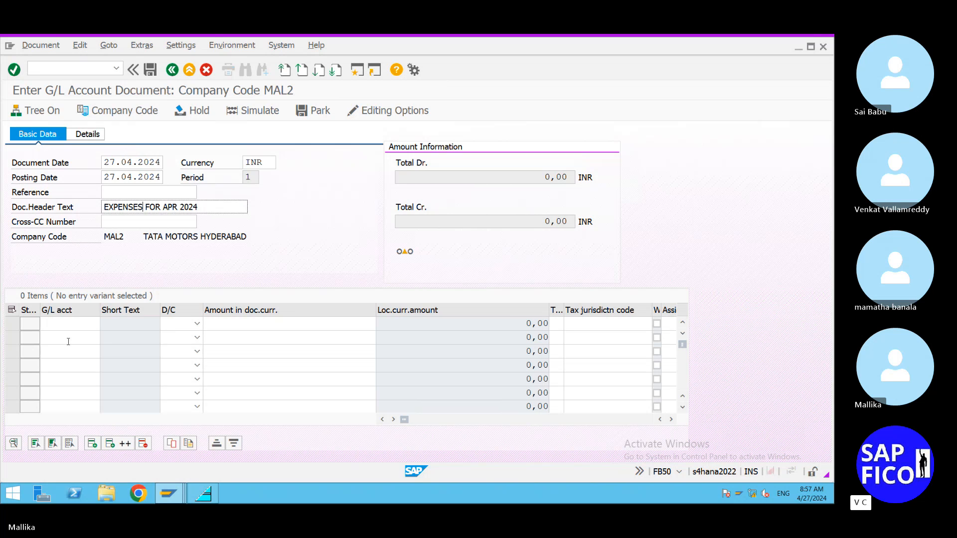
click(51, 329)
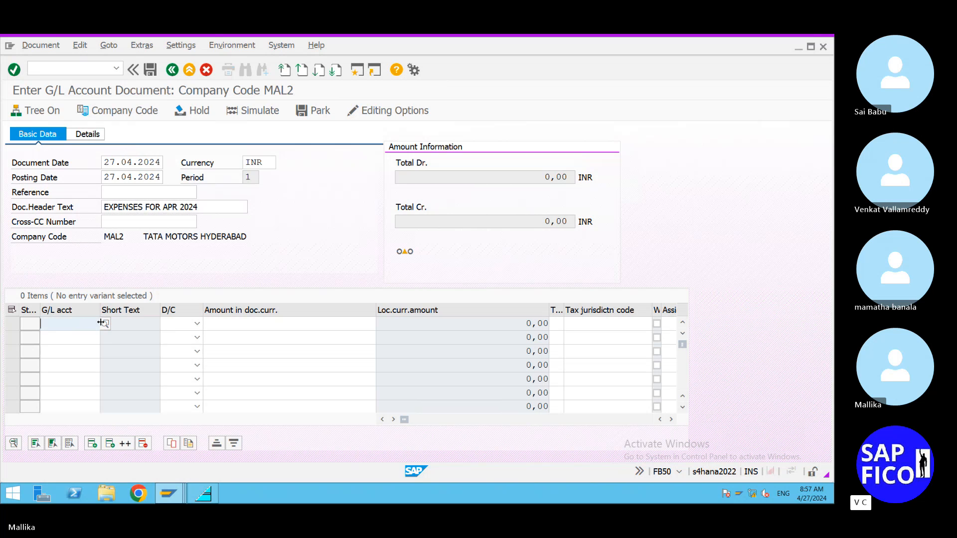
text(400608)
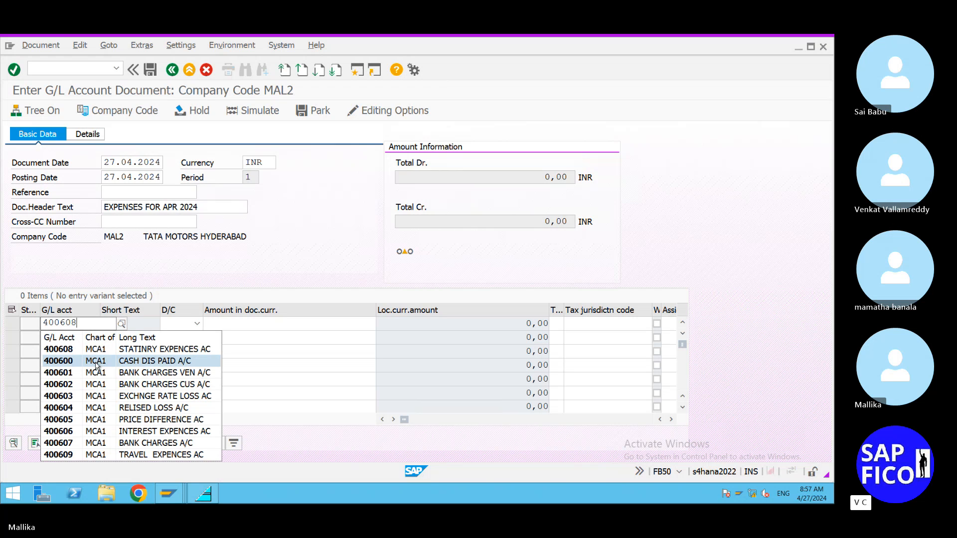
click(106, 352)
click(66, 338)
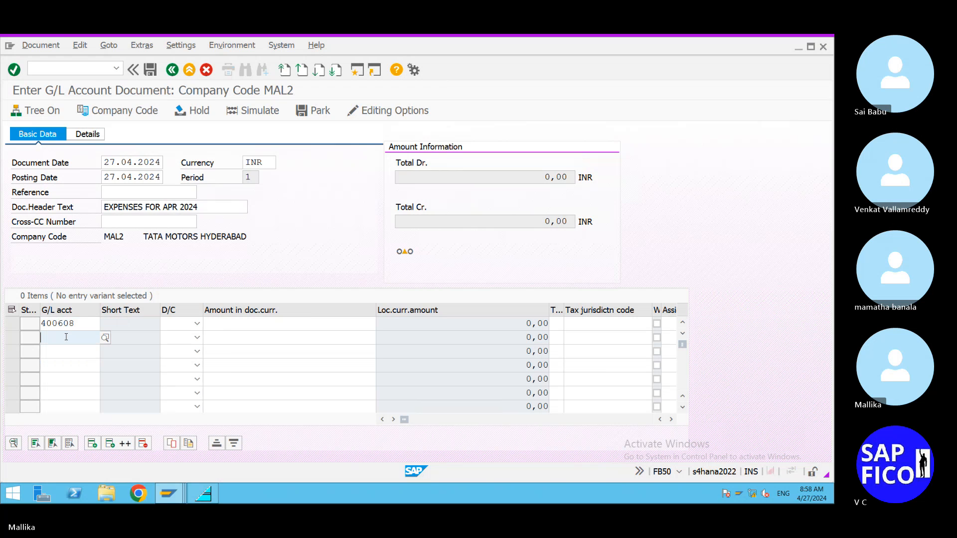
text(40)
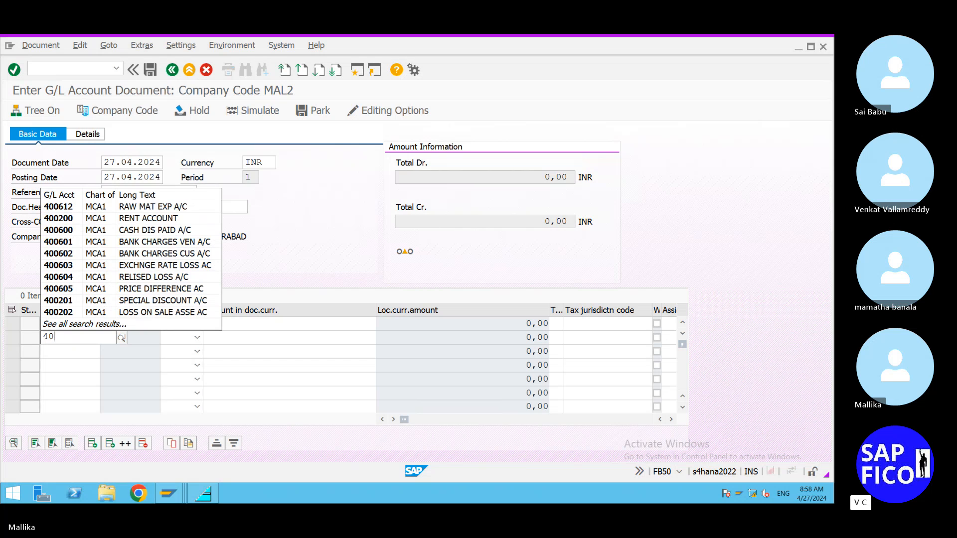
text(0609)
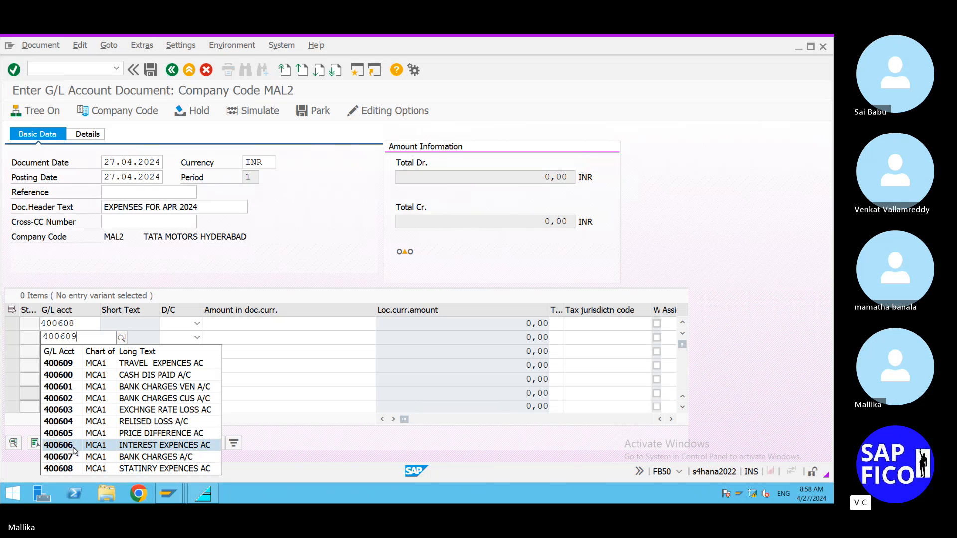
click(77, 362)
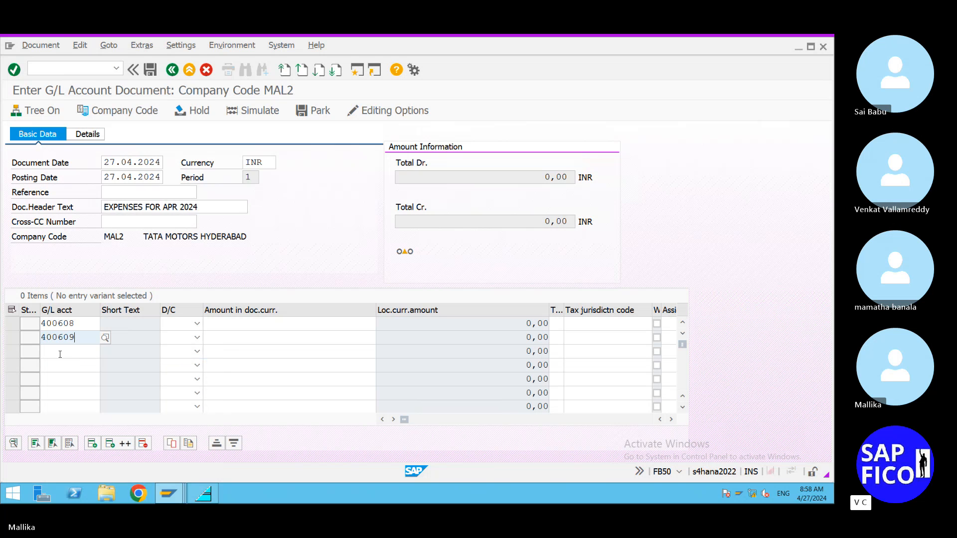
Step: Enter G/L accounts 400610 and 400611 on the third and fourth line items
click(60, 354)
text(400)
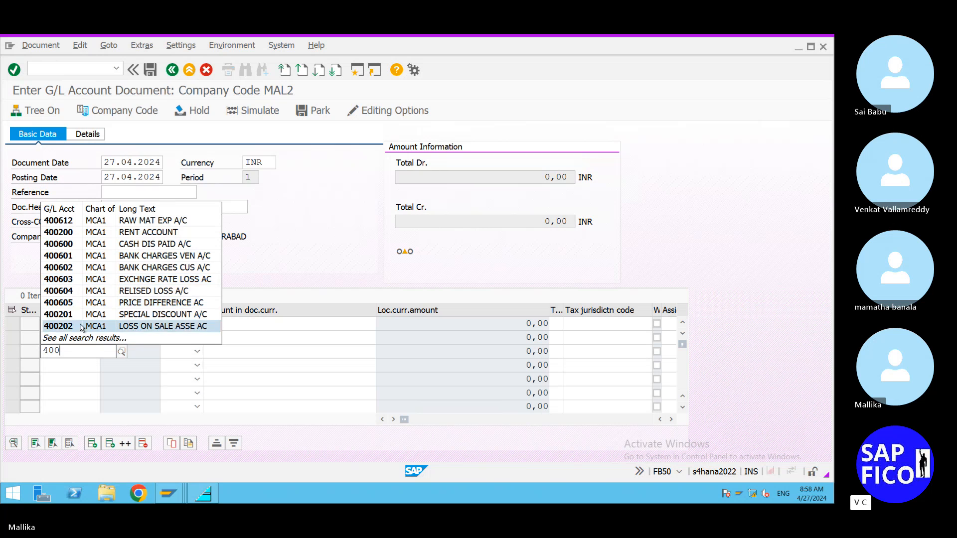
click(252, 380)
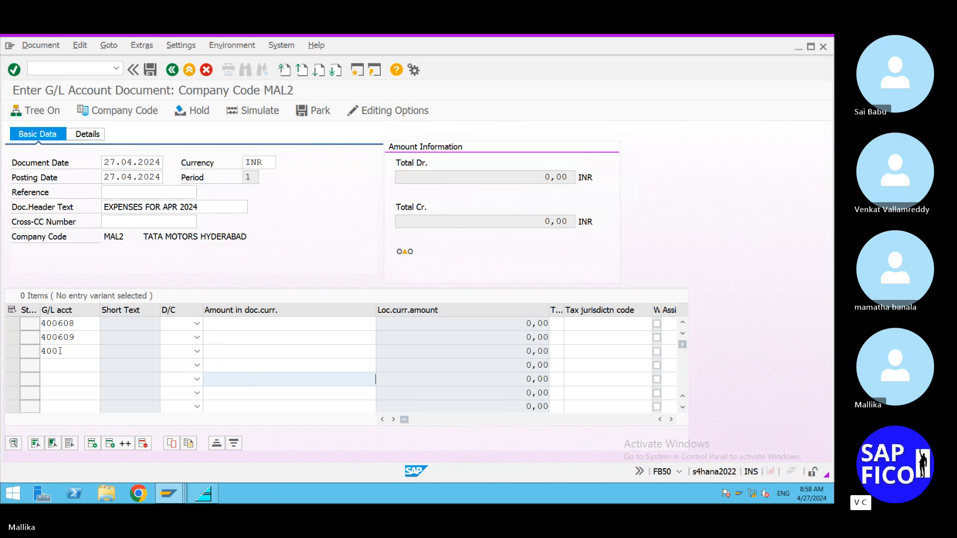
click(69, 350)
text(610)
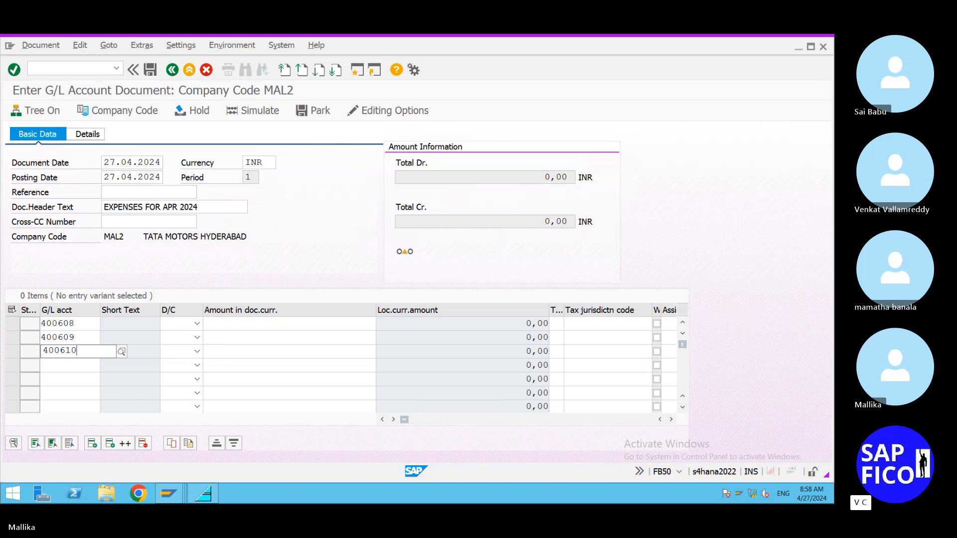
click(50, 365)
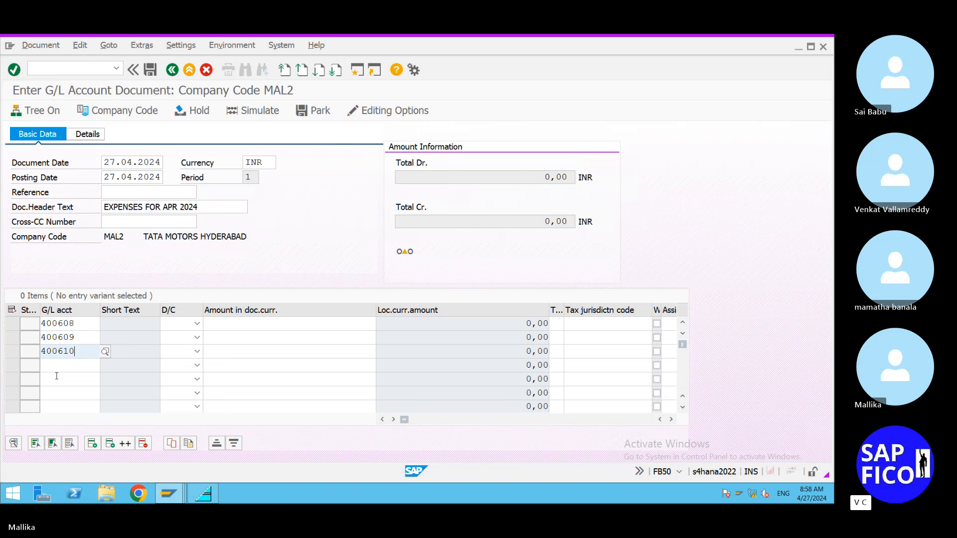
text(400)
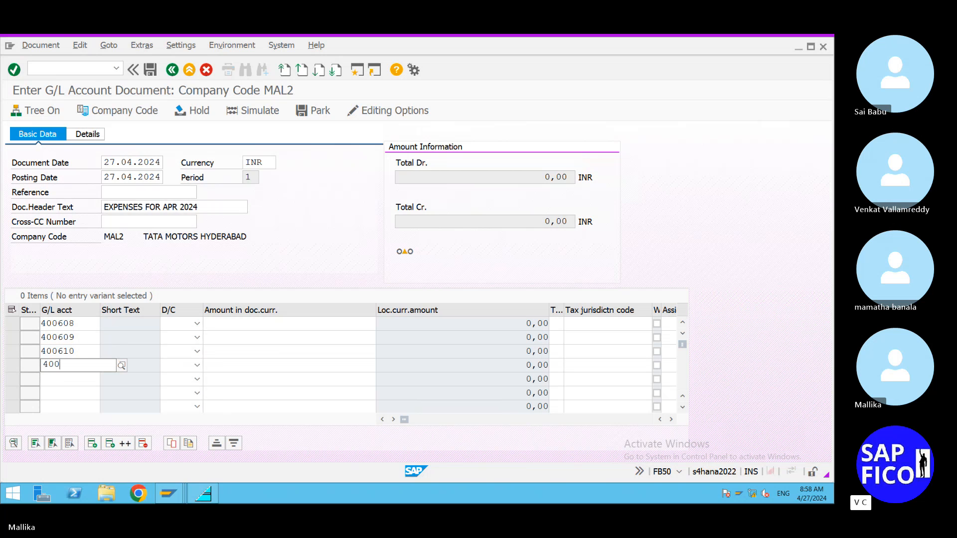
text(611)
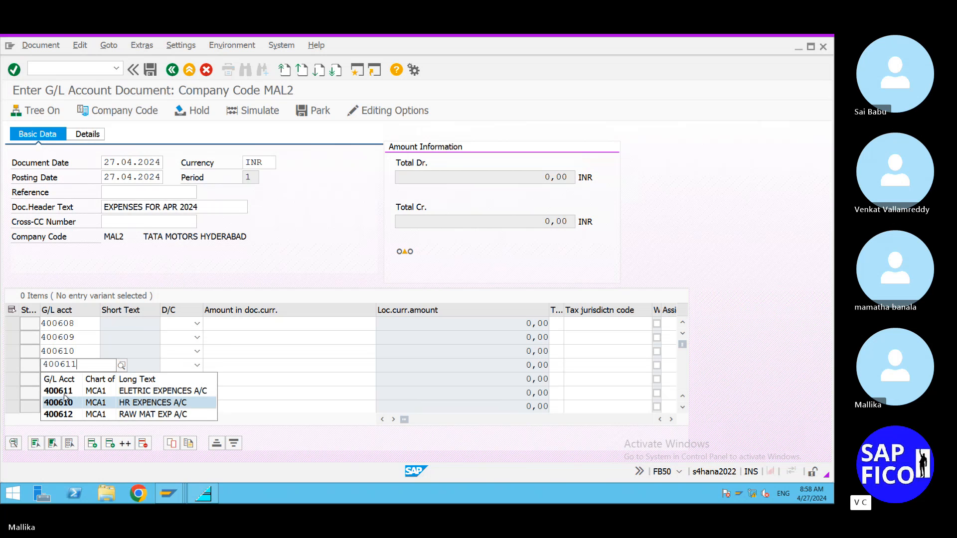
click(60, 391)
Step: Enter G/L account 400612 for raw material expenses on the fifth line item
click(57, 382)
text(4)
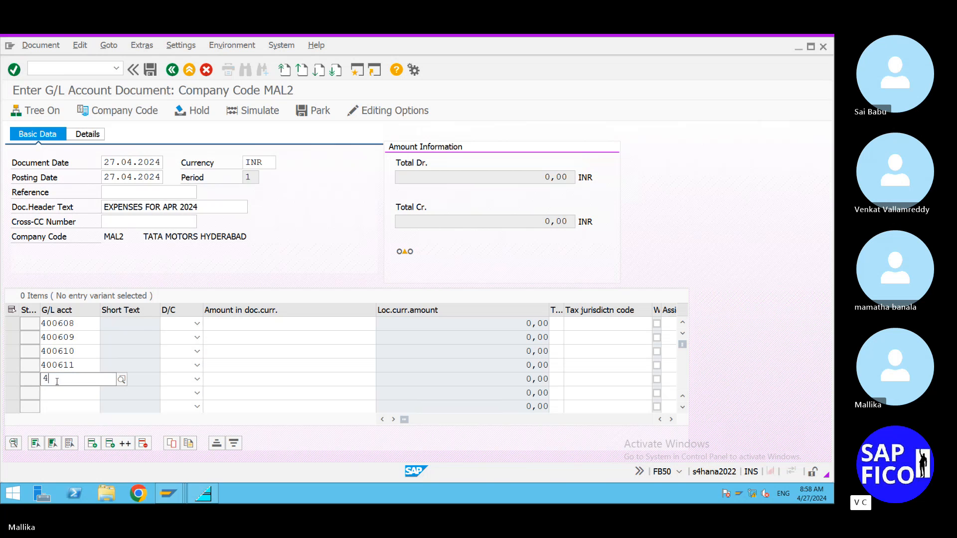
text(006)
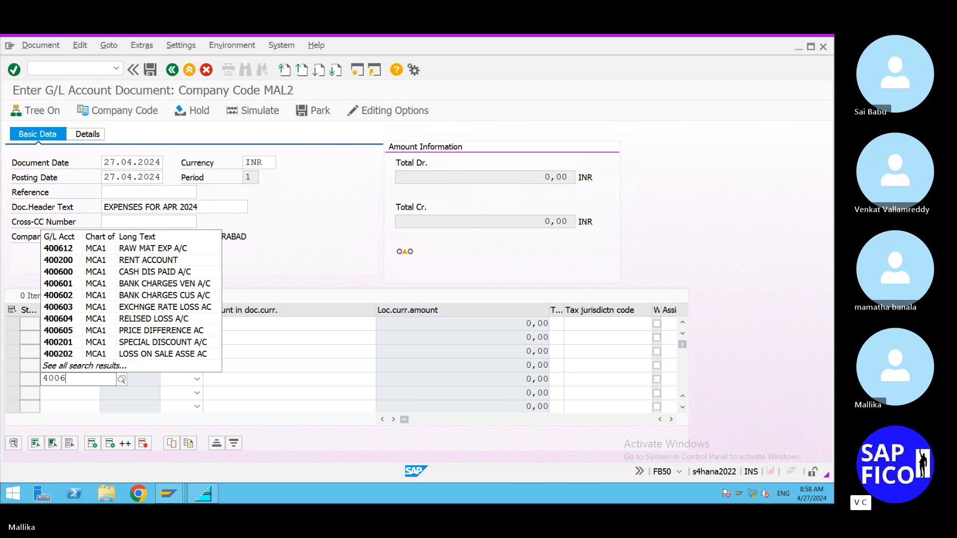
text(12)
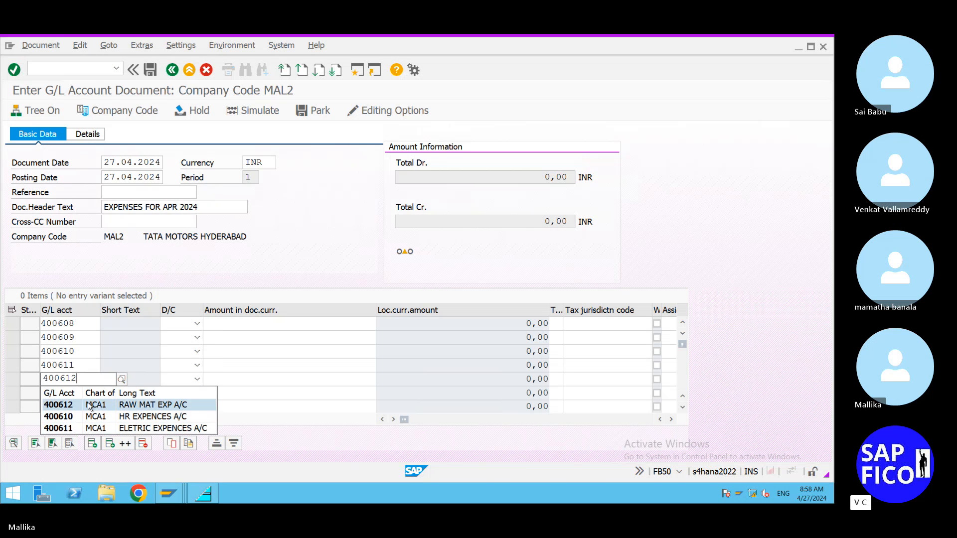
click(89, 407)
click(58, 394)
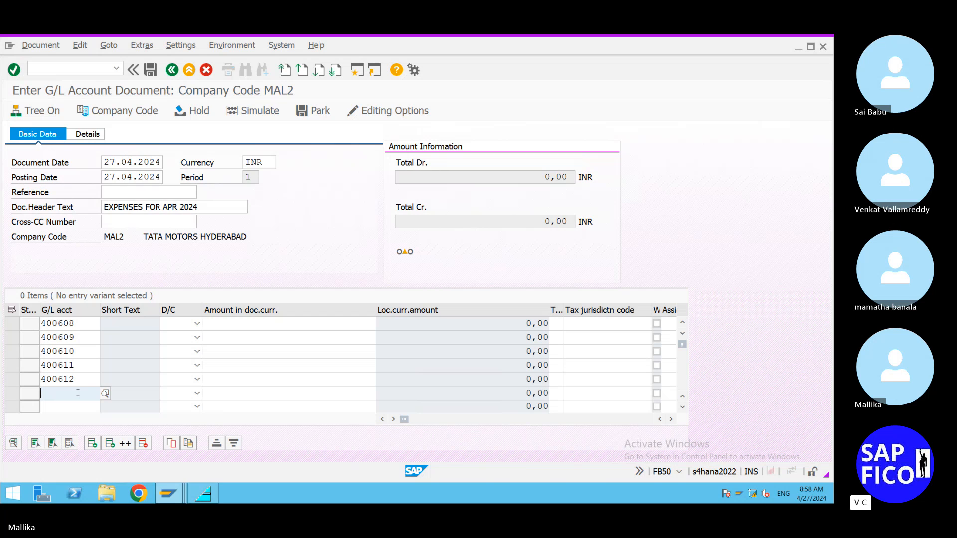
Step: Set all five expense line items, 400608 to 400612, to Debit
click(197, 323)
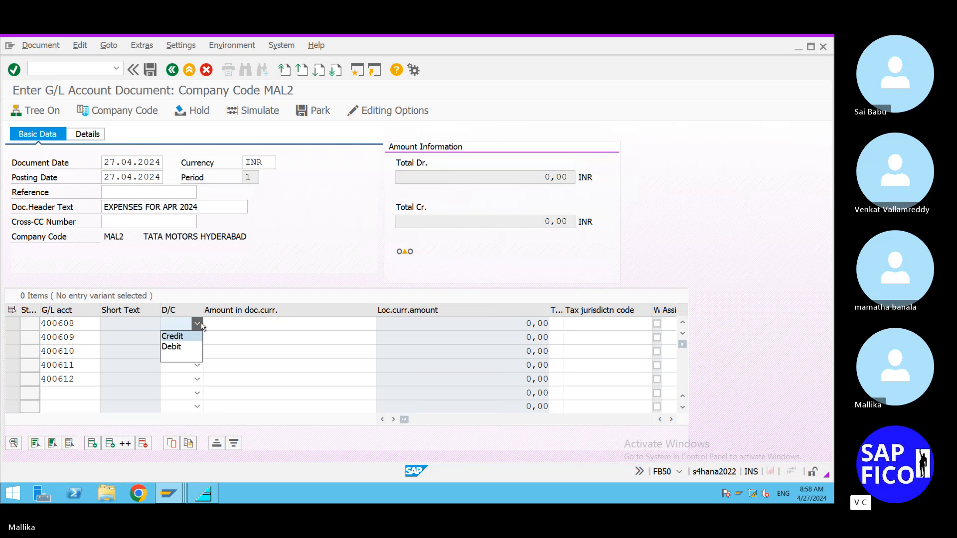
click(185, 348)
click(196, 337)
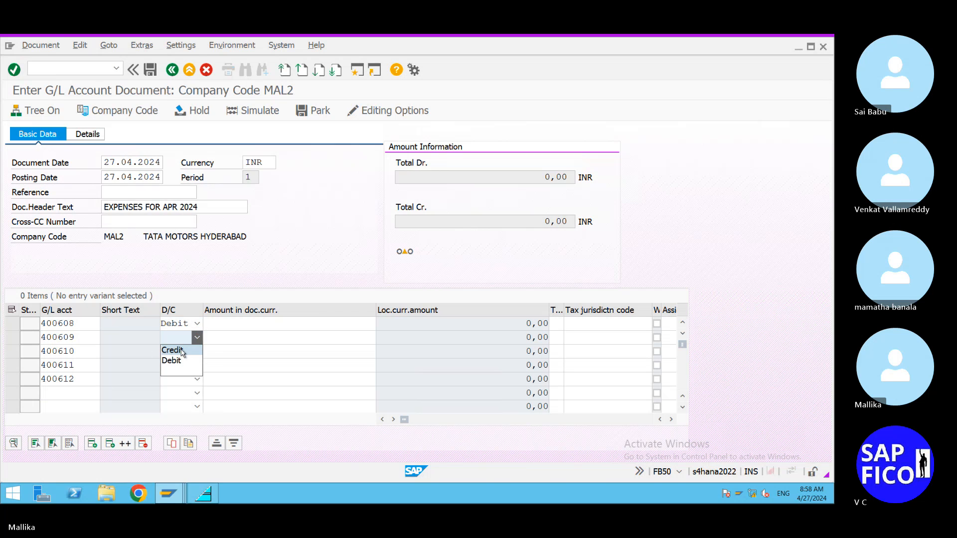
click(186, 360)
click(197, 351)
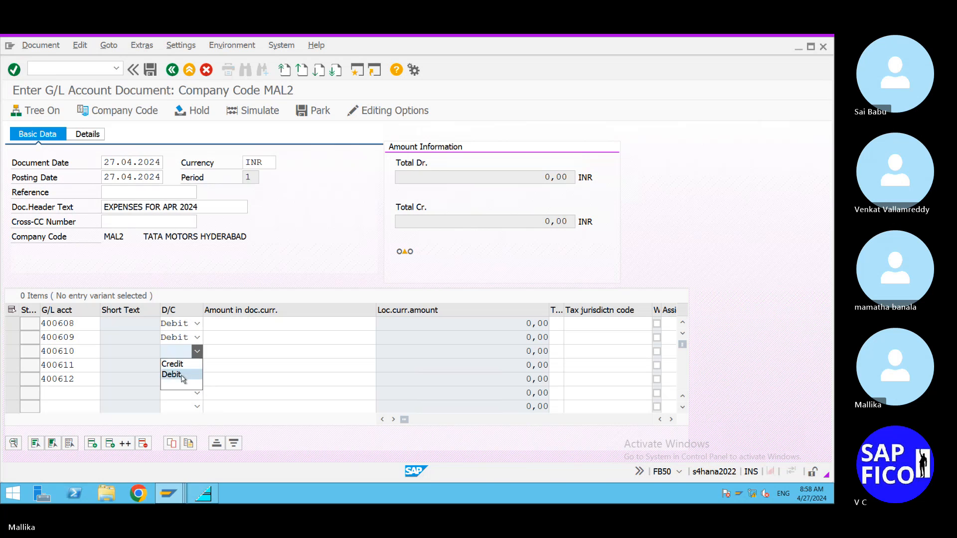
click(185, 374)
click(196, 365)
click(186, 388)
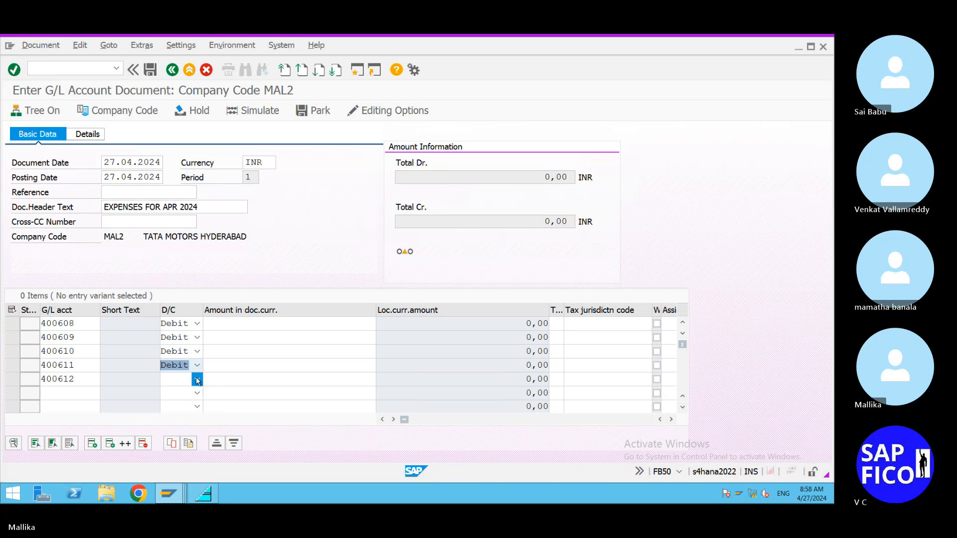
click(196, 379)
click(186, 401)
Step: Enter a document currency amount of 6000 for the 400608 line item
click(231, 324)
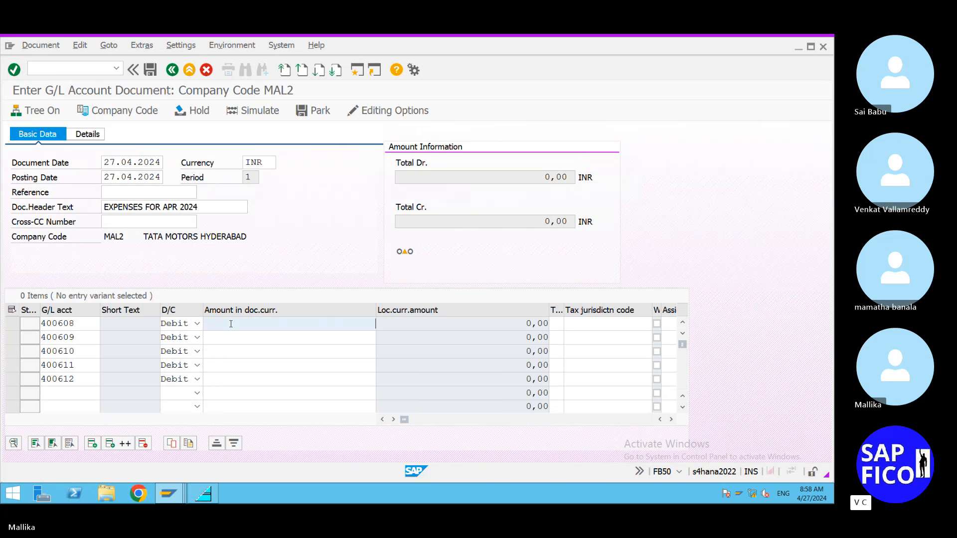
text(6000)
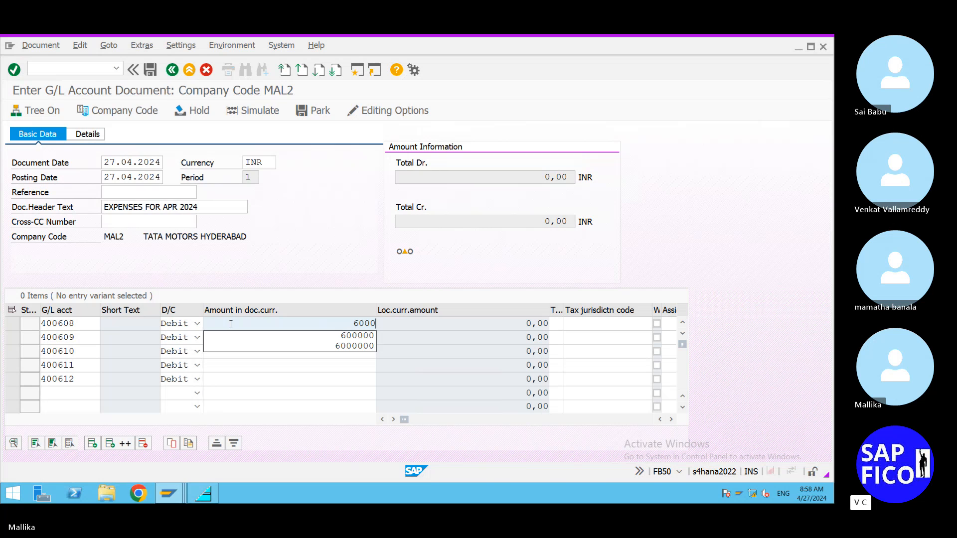
click(256, 366)
click(302, 334)
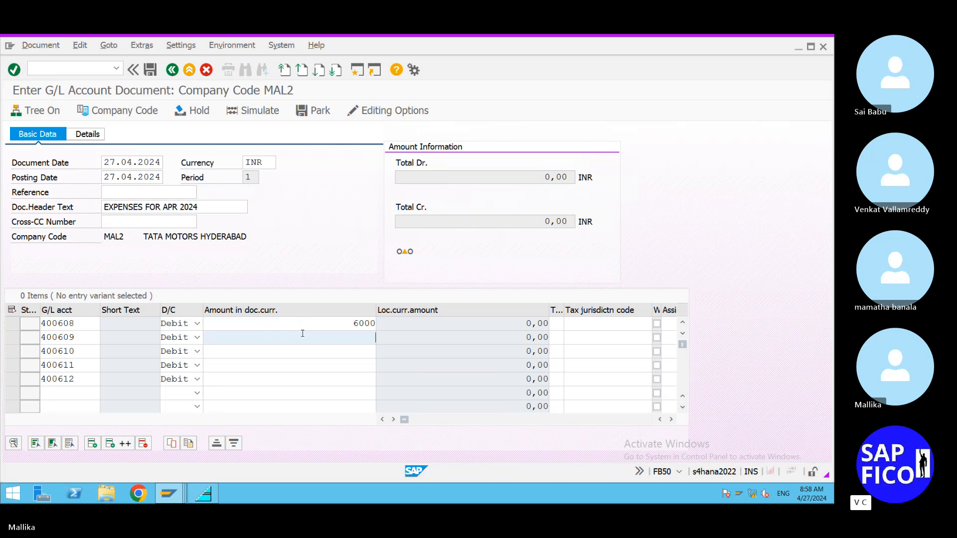
Step: Look up the ICICI bank account 200100 in the chart of accounts for the sixth line item and set that line to Credit
click(51, 396)
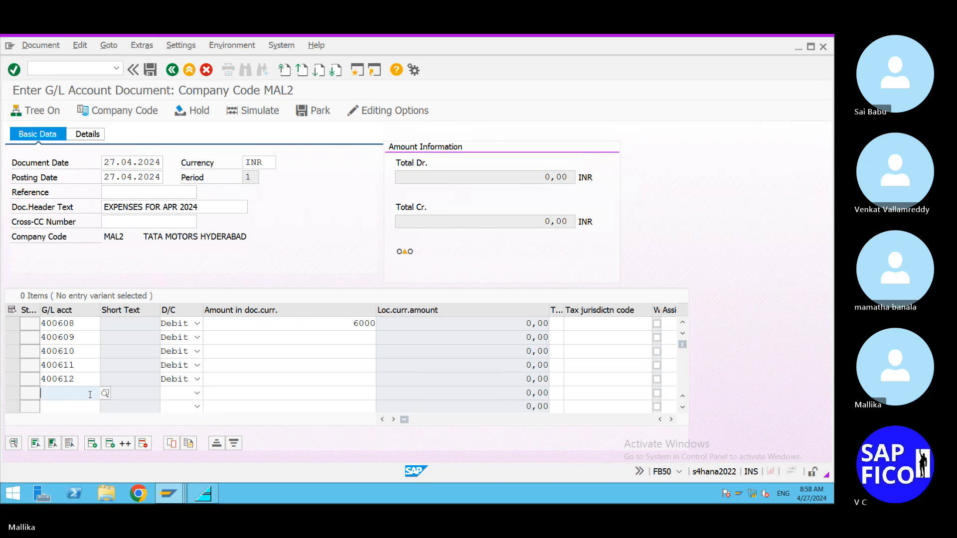
click(105, 394)
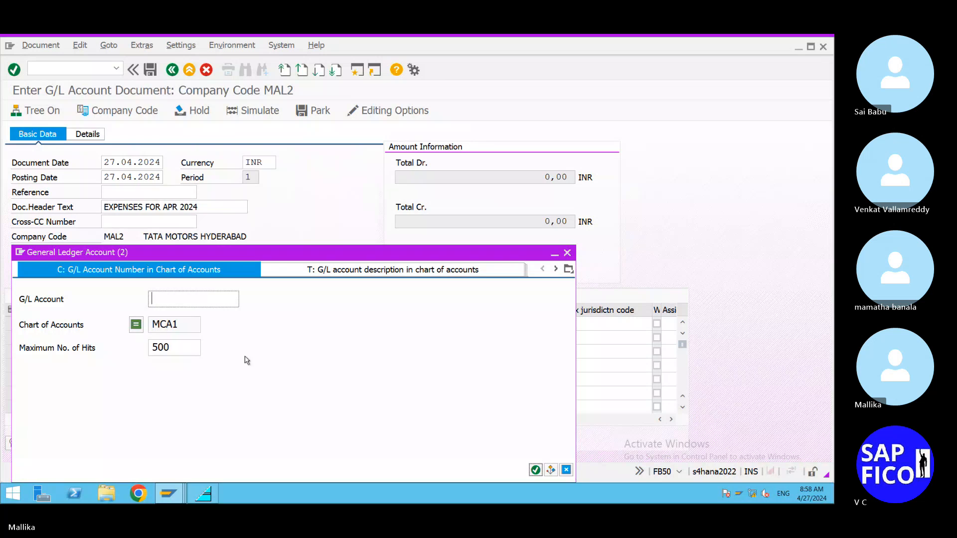
click(535, 470)
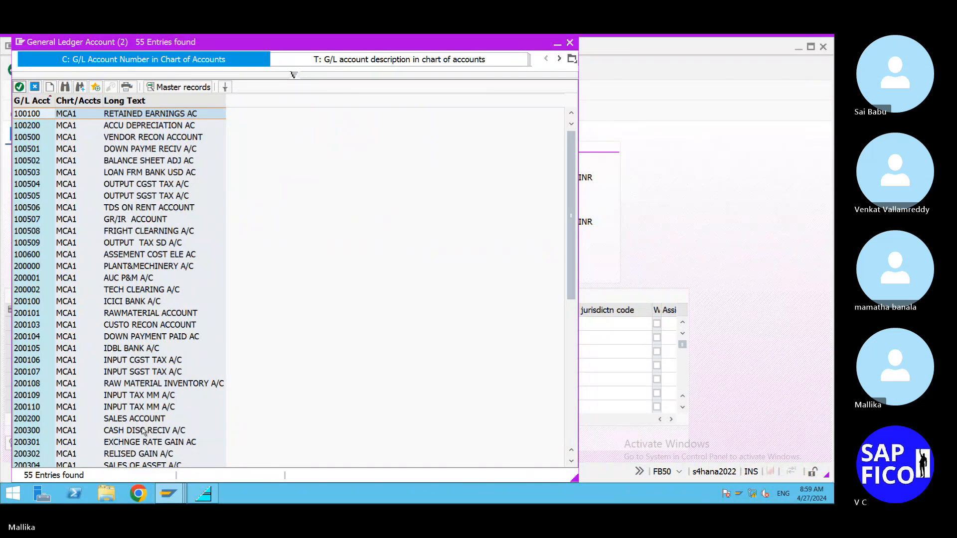
scroll(149, 397, down, 1)
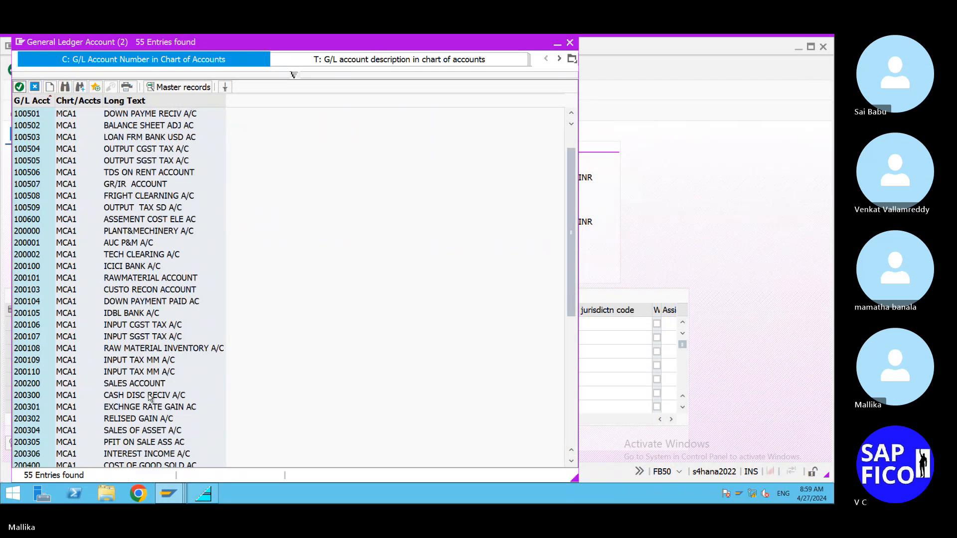
scroll(149, 398, down, 2)
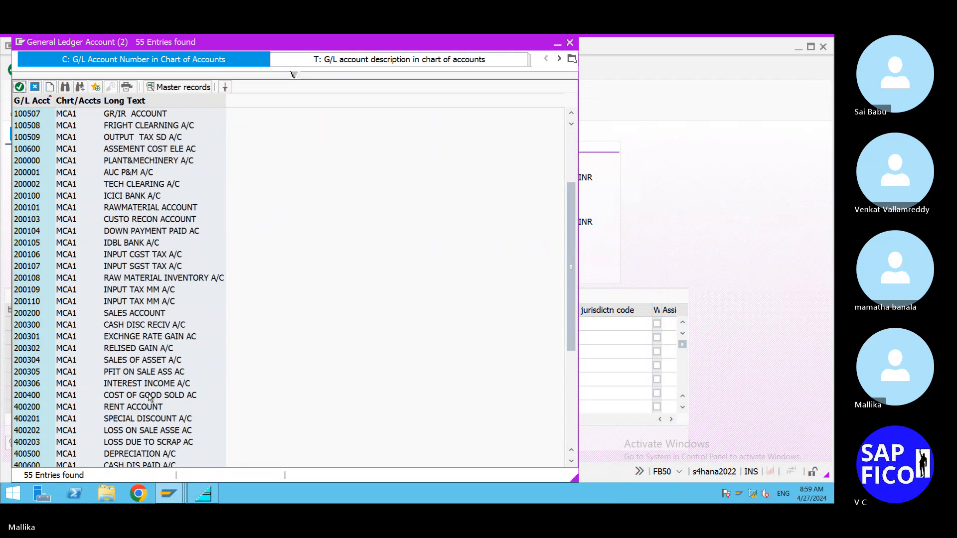
scroll(149, 397, down, 1)
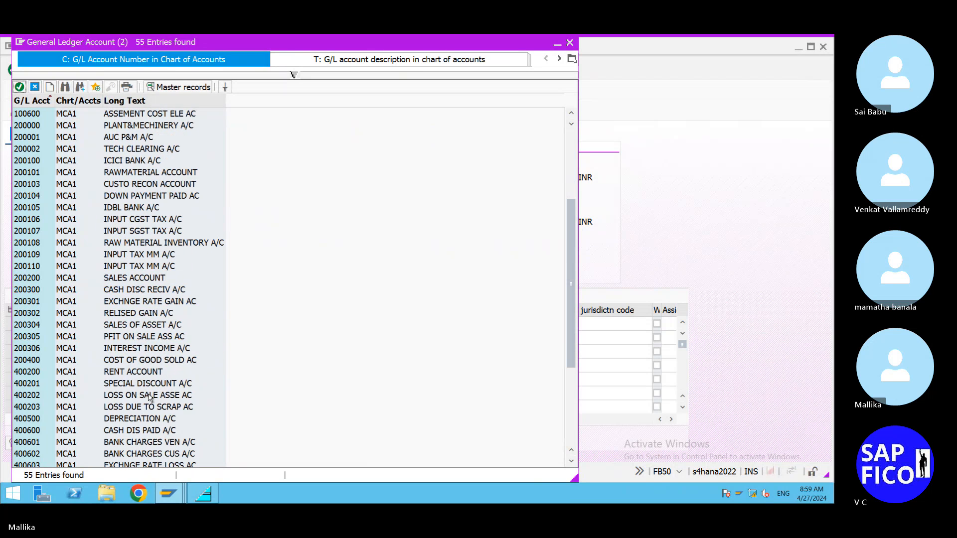
scroll(150, 417, down, 2)
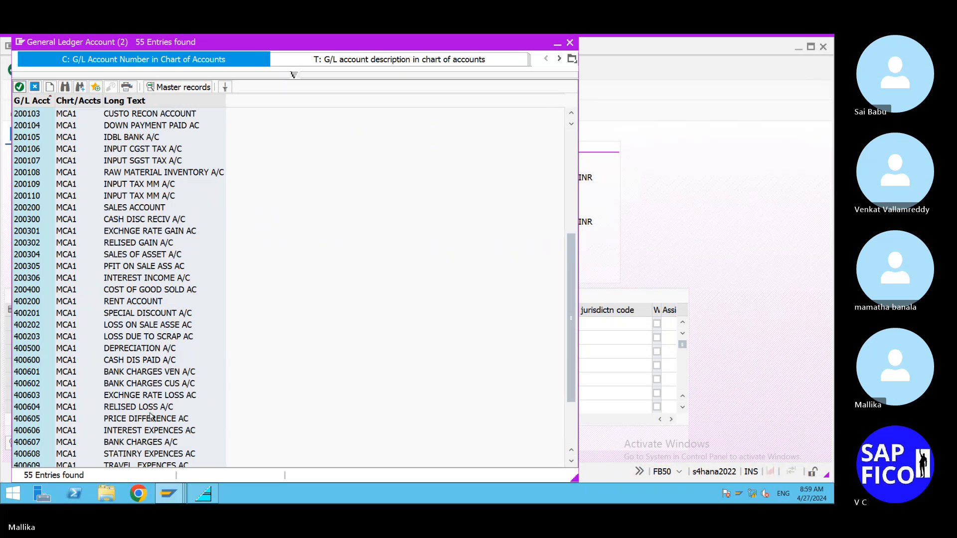
scroll(151, 416, down, 3)
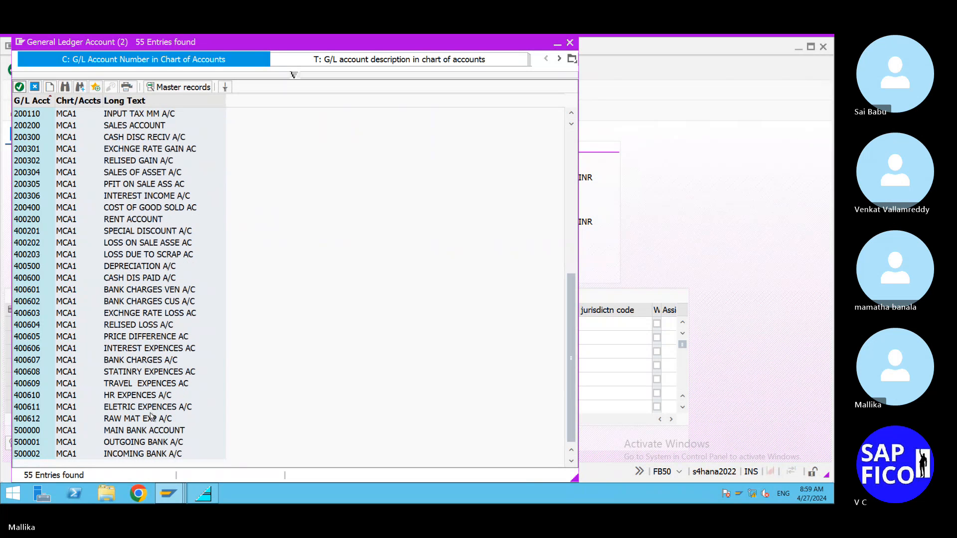
scroll(158, 344, up, 4)
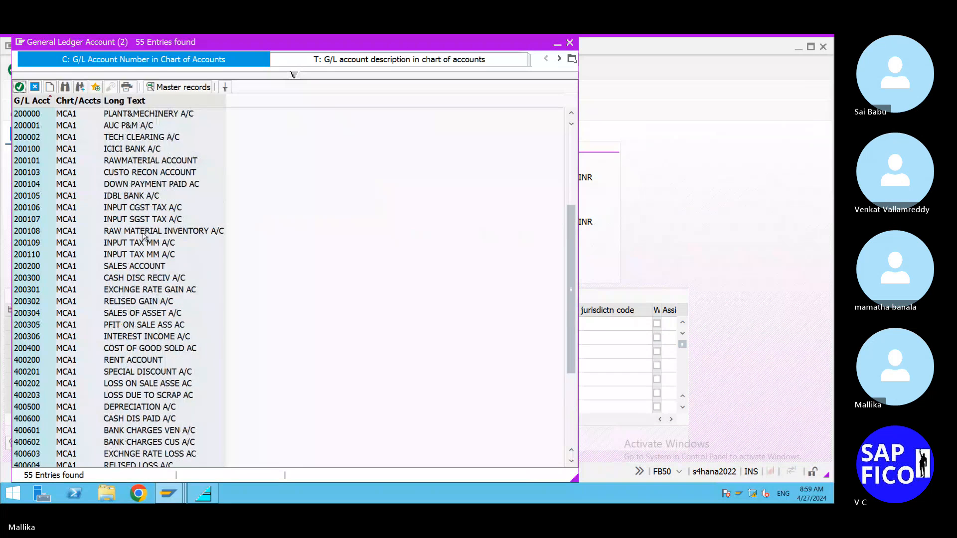
double_click(127, 148)
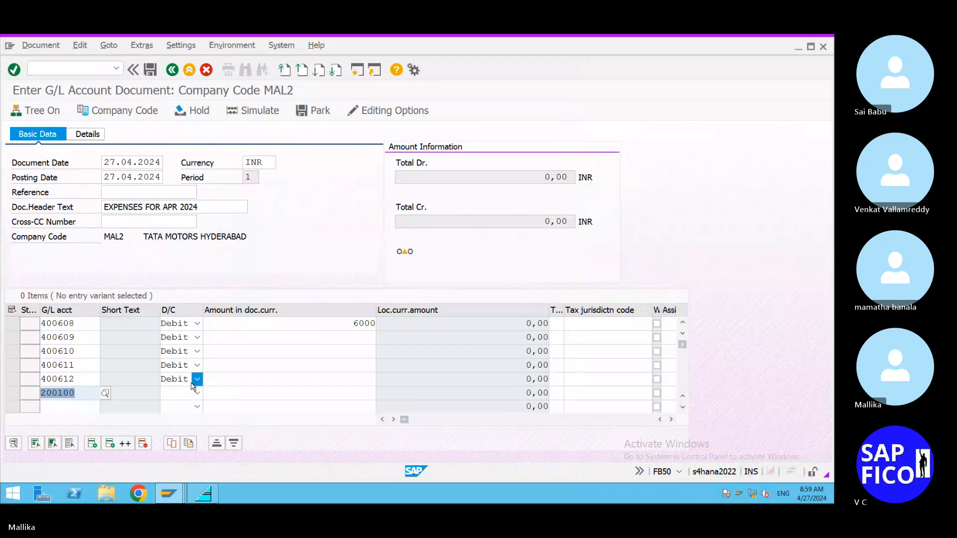
click(196, 392)
click(175, 404)
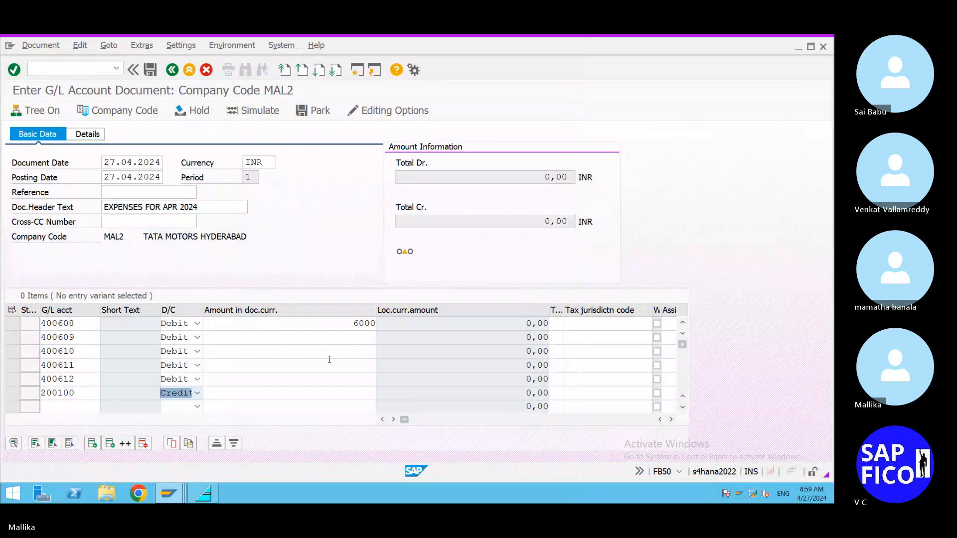
Step: Enter a document currency amount of 3000 for the 400609 line item
click(358, 337)
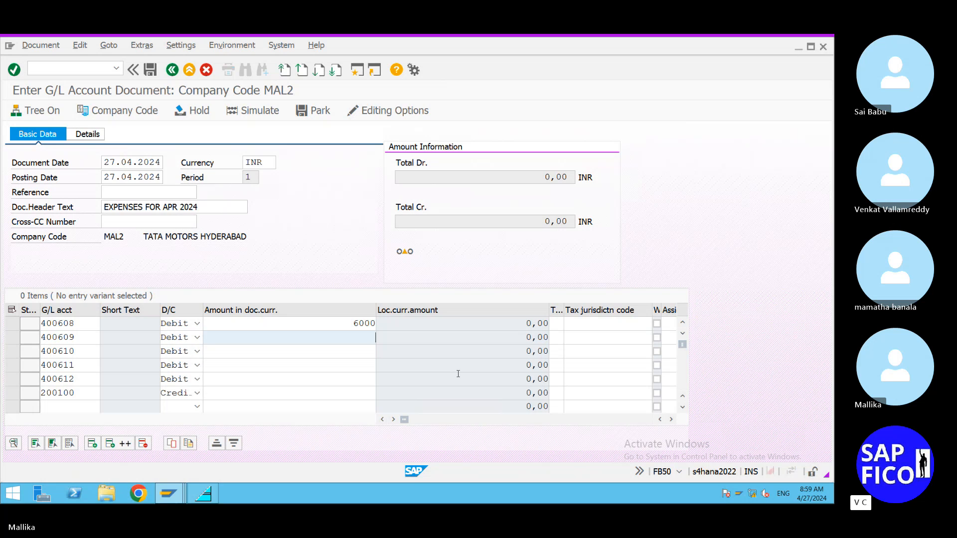
text(4)
key(BackSpace)
text(3)
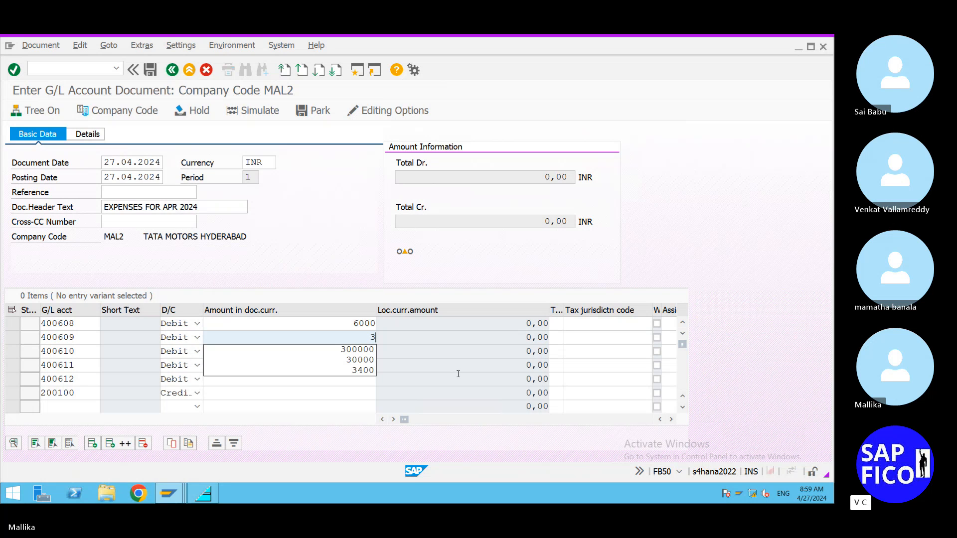
text(00)
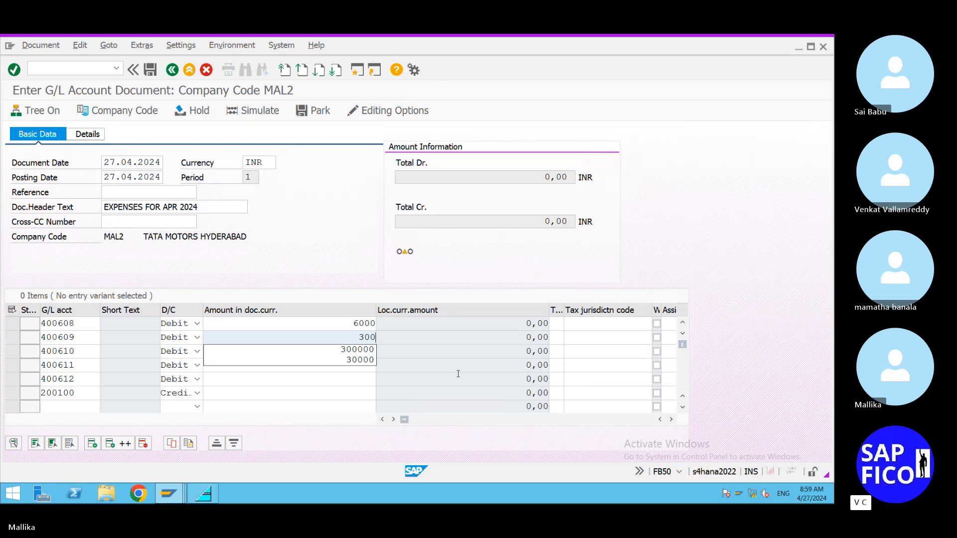
text(0)
click(310, 394)
Step: Enter document currency amounts of 2000 for the 400610 line item and 1000 for the 400611 line item
click(357, 352)
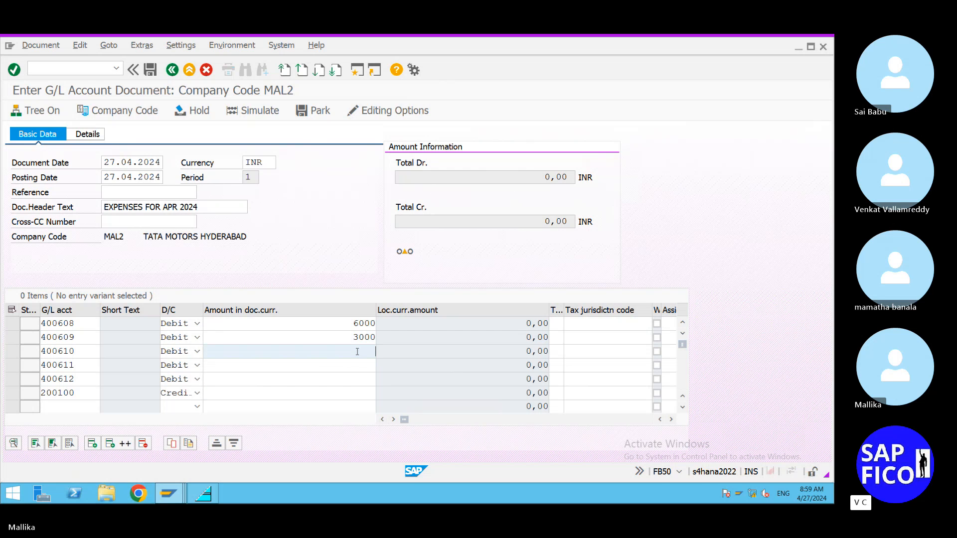
text(2000)
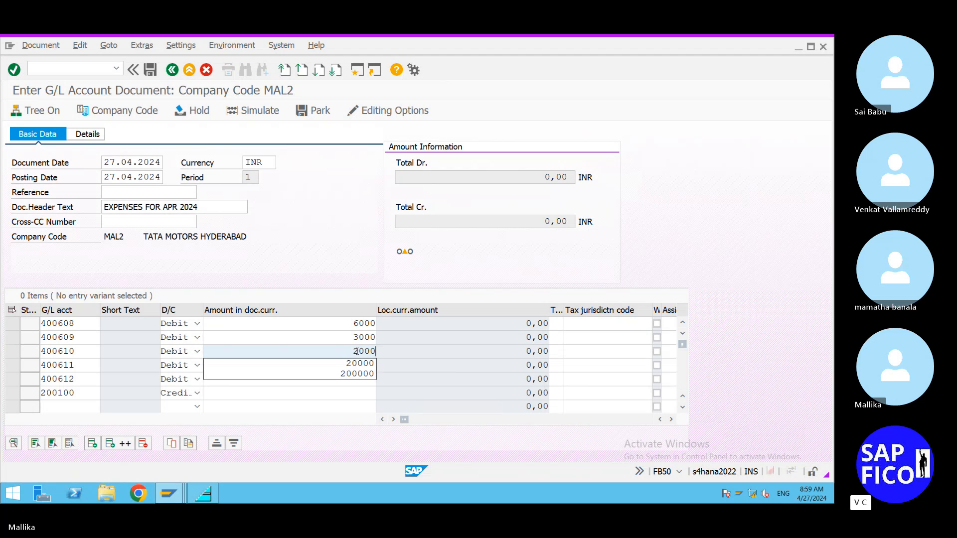
click(356, 364)
text(1)
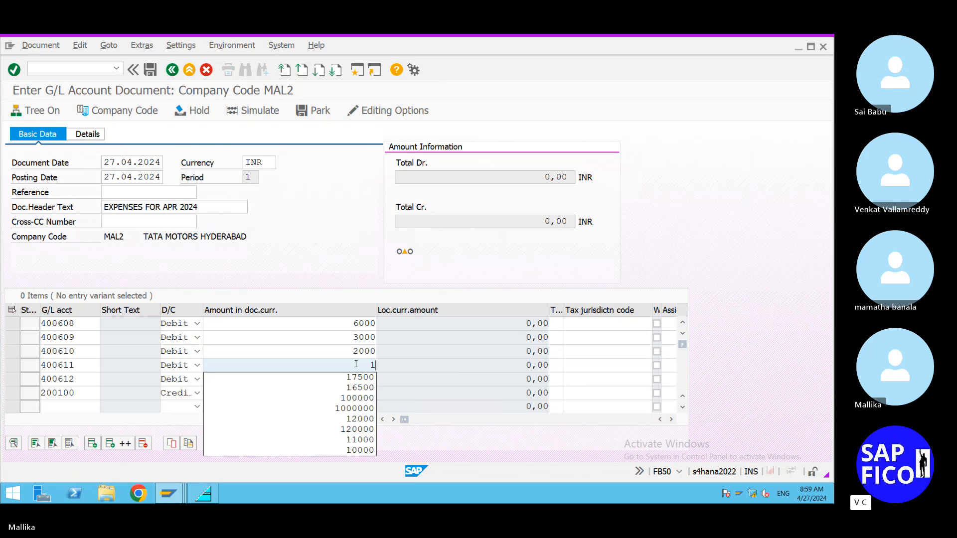
text(000)
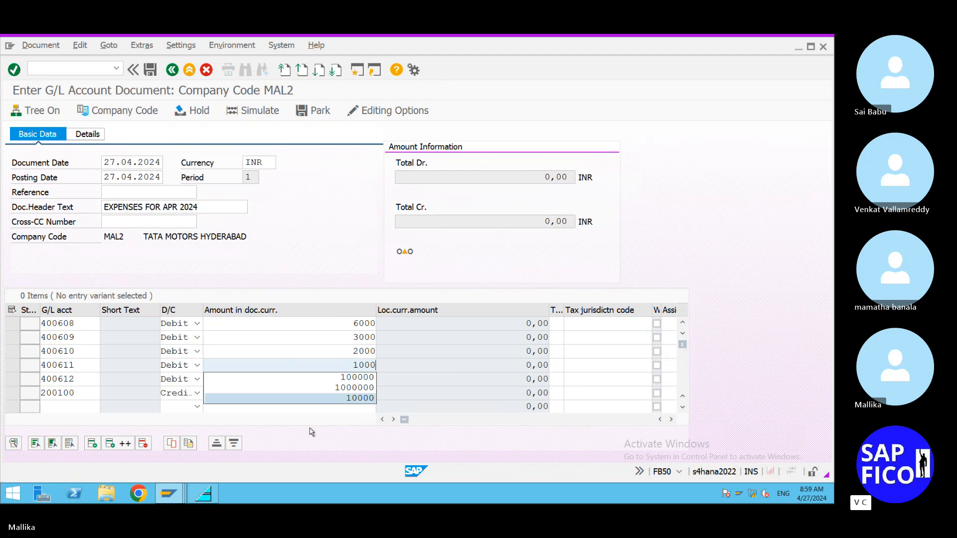
Step: Enter document currency amounts of 7000 for the 400612 line item and 19000 for the 200100 bank line item
click(349, 379)
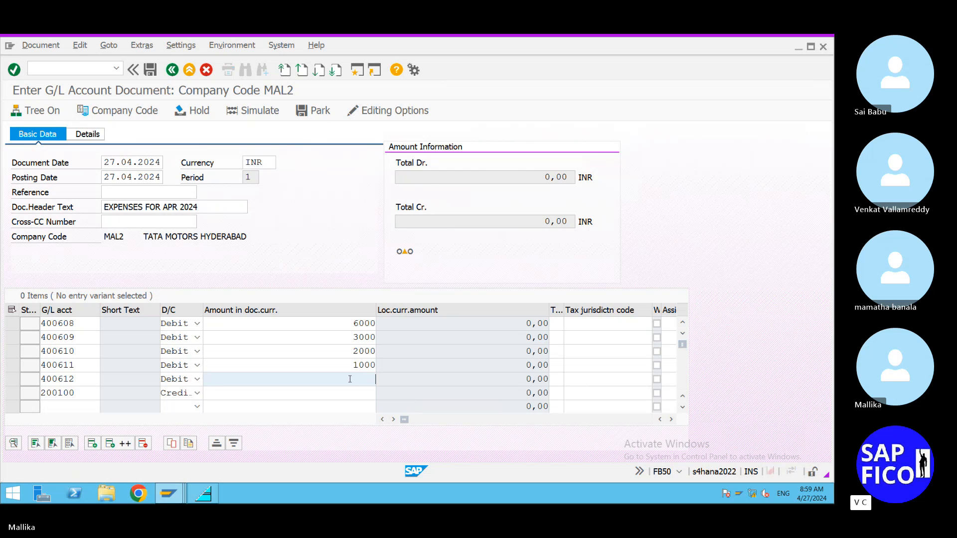
text(7000)
click(359, 396)
text(19000)
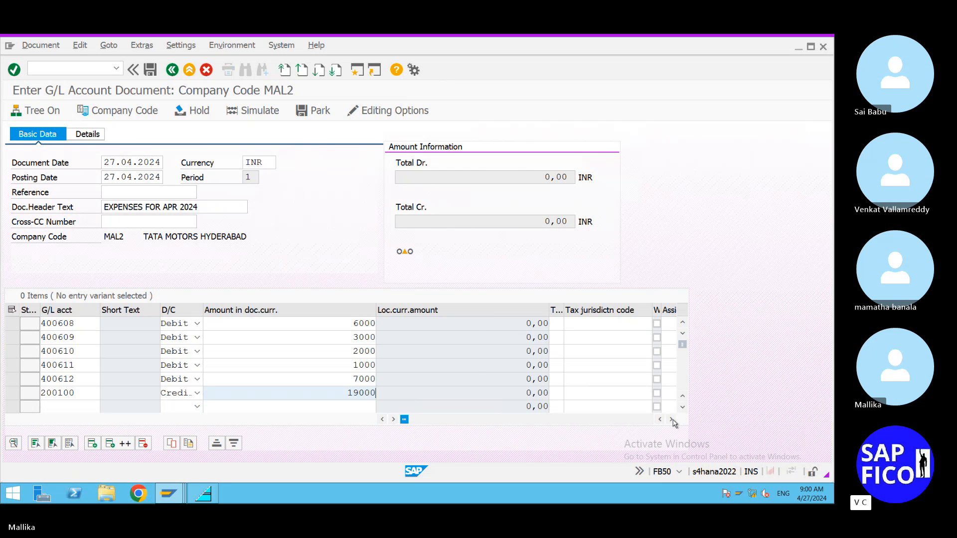
Step: Look up the MAL2 TRADE FAIR INTERNAL ORDER in controlling area MAL2 and assign it to the 400608 line item
click(672, 421)
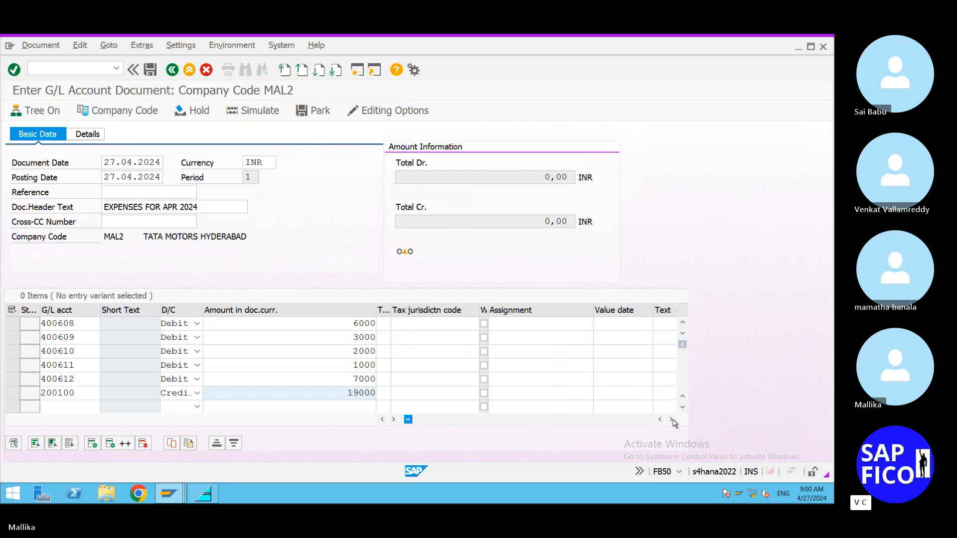
click(673, 421)
click(672, 420)
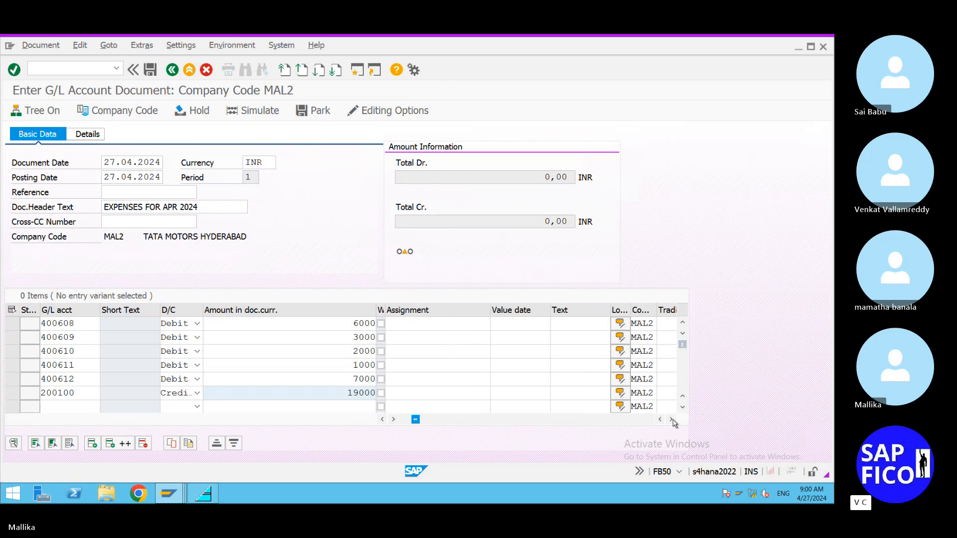
click(673, 421)
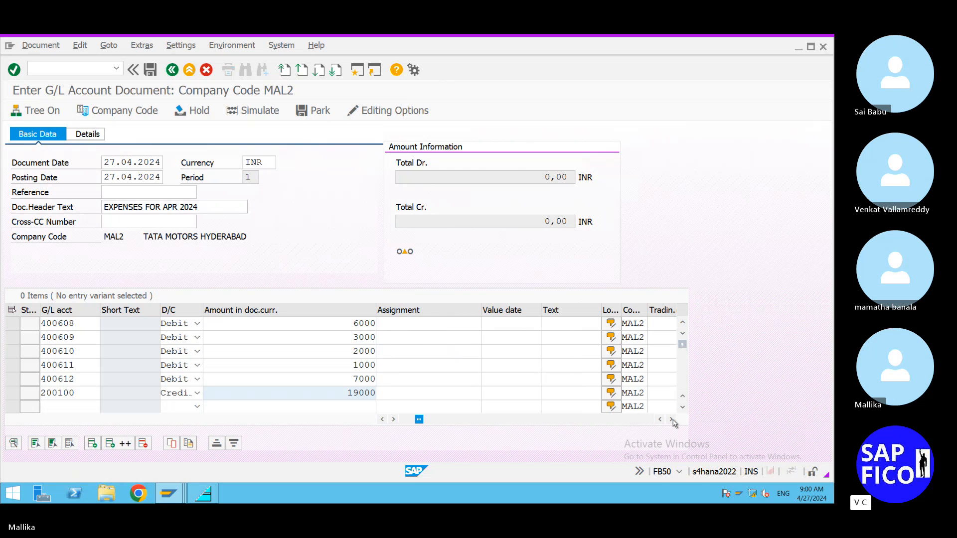
click(672, 420)
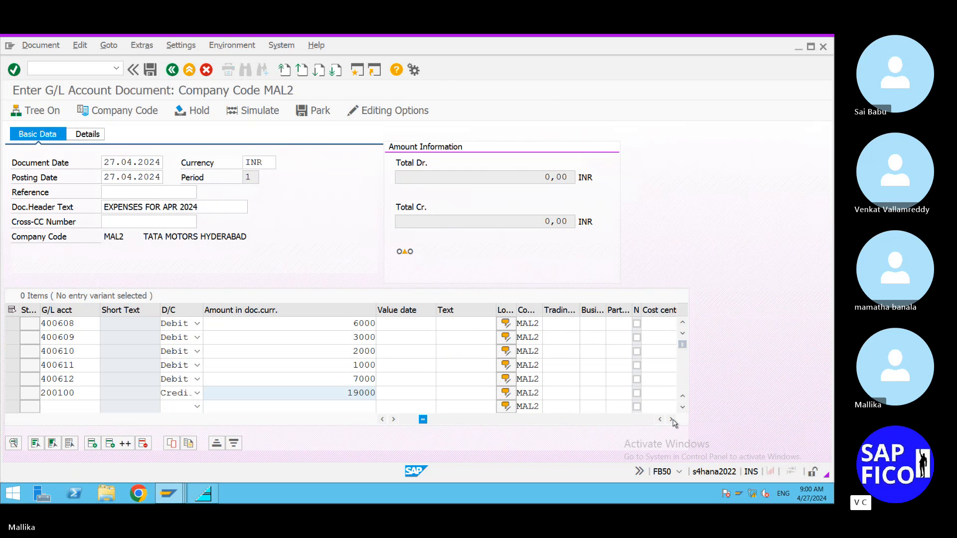
click(672, 420)
click(672, 420)
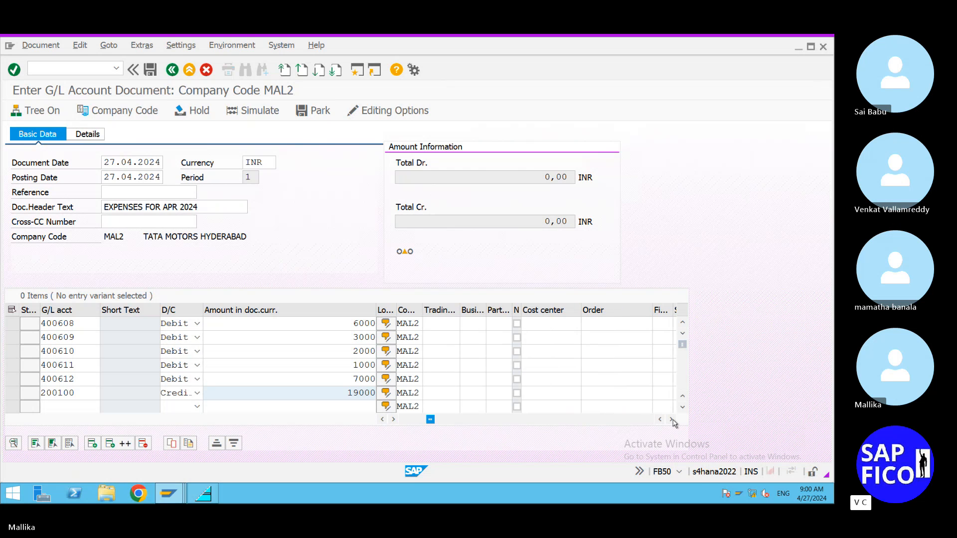
click(597, 325)
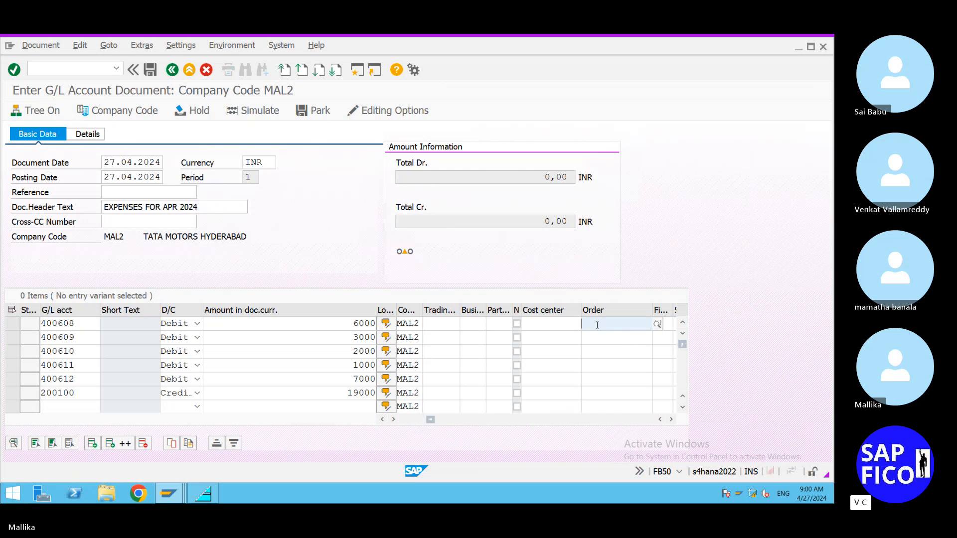
text(M)
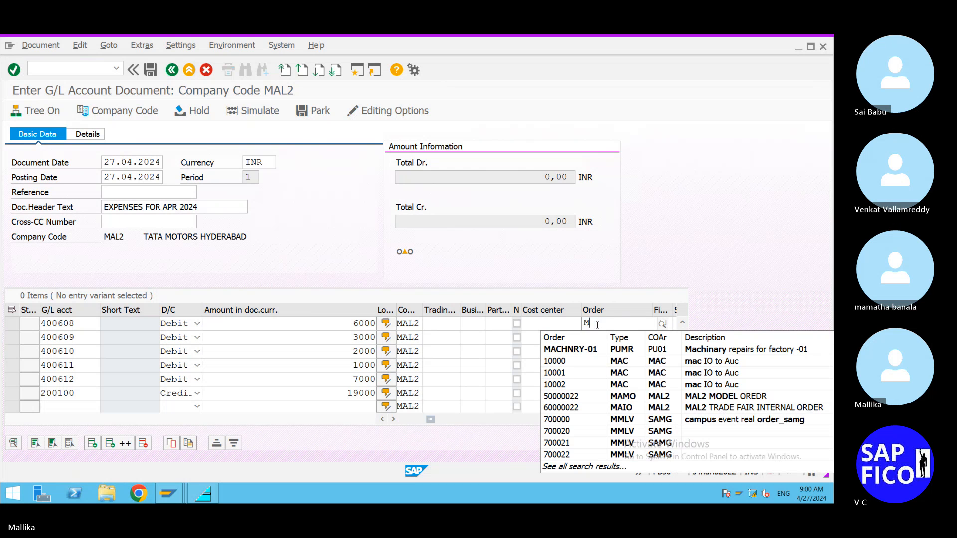
key(BackSpace)
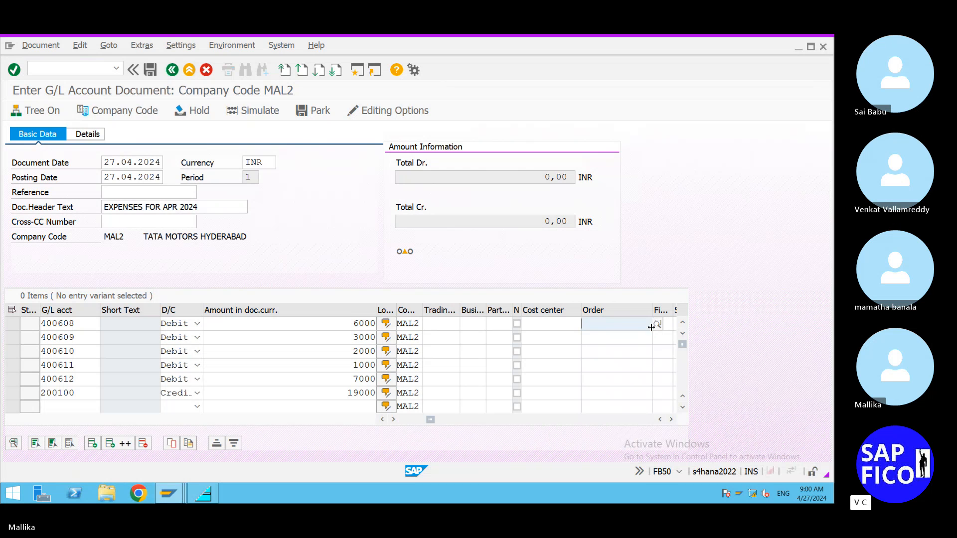
click(658, 324)
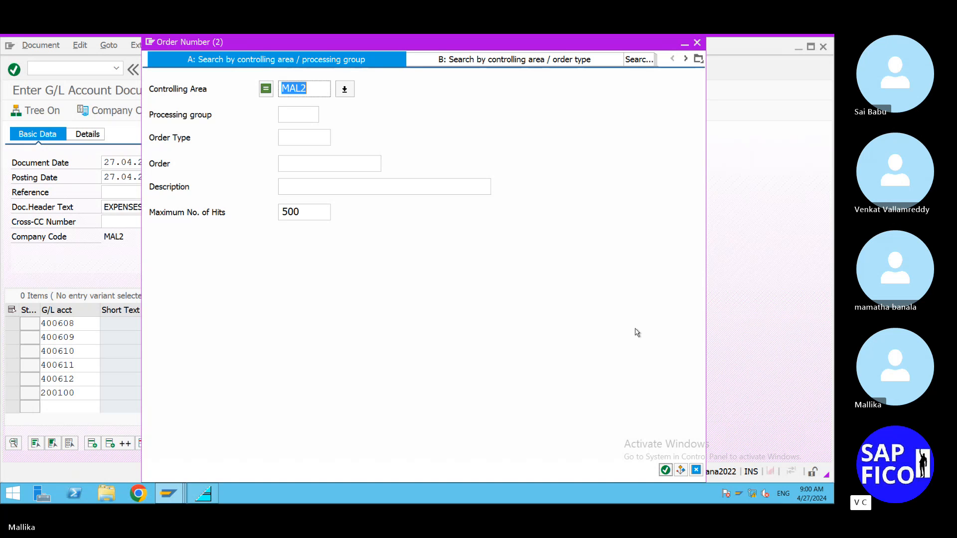
click(666, 471)
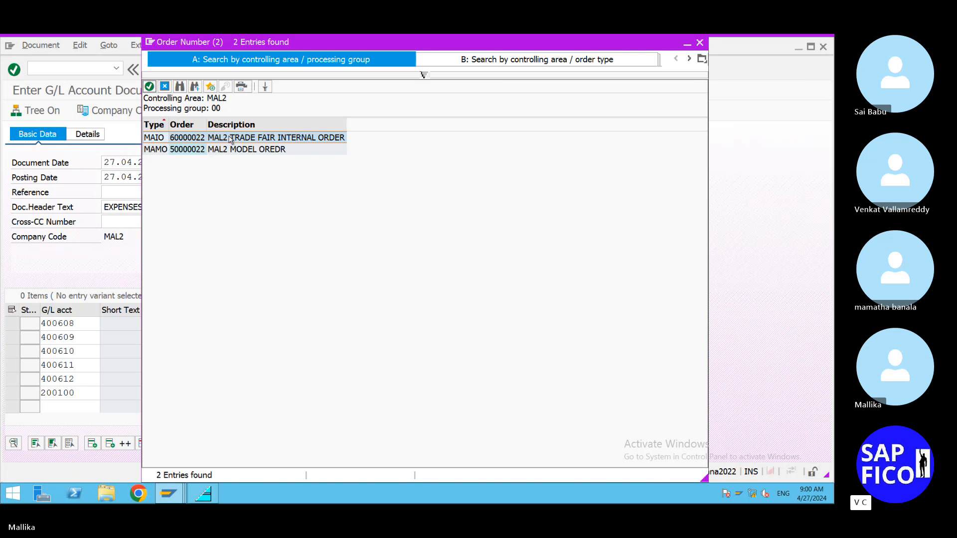
double_click(230, 140)
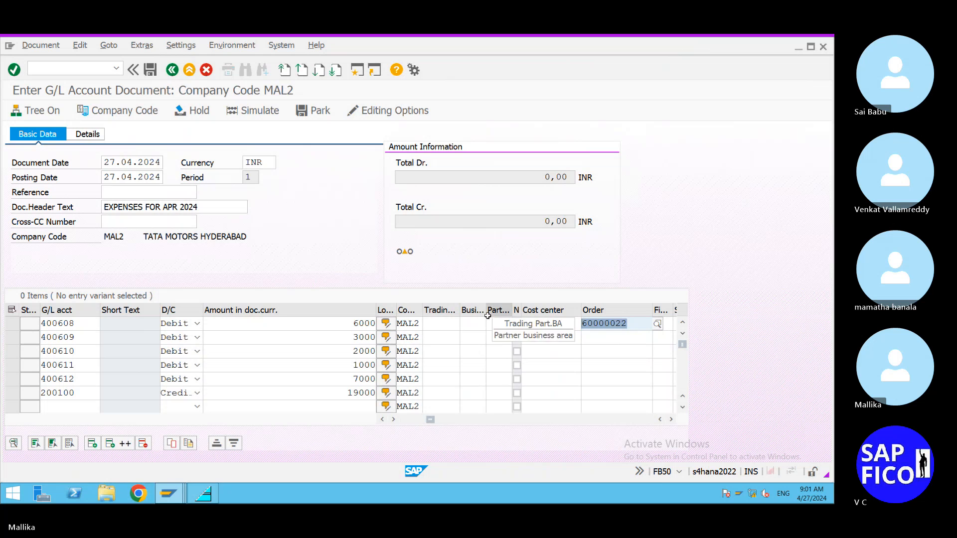
Step: Assign the same trade fair internal order to the 400609, 400610, 400611 and 400612 line items and validate the entries
click(601, 337)
text(60000022)
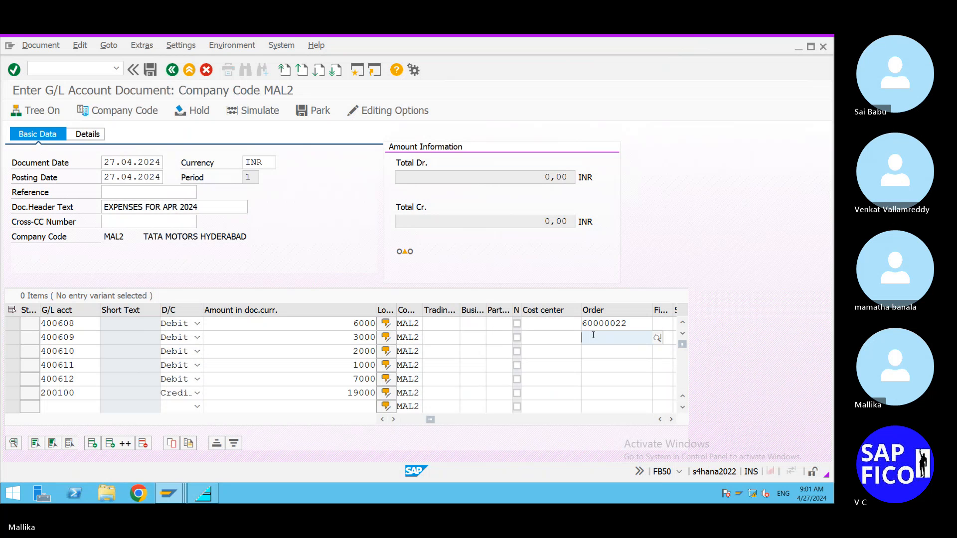
click(592, 351)
text(60000022)
click(592, 364)
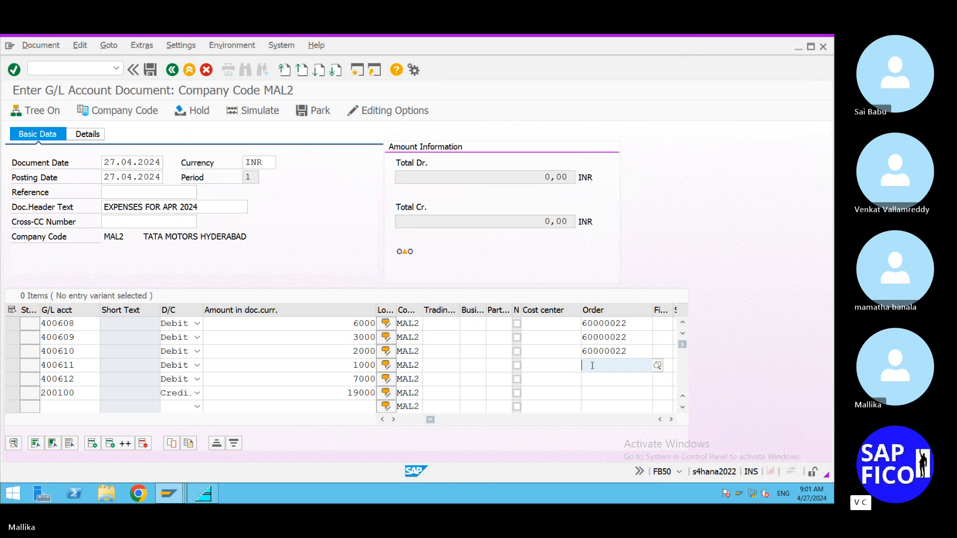
text(60000022)
click(594, 379)
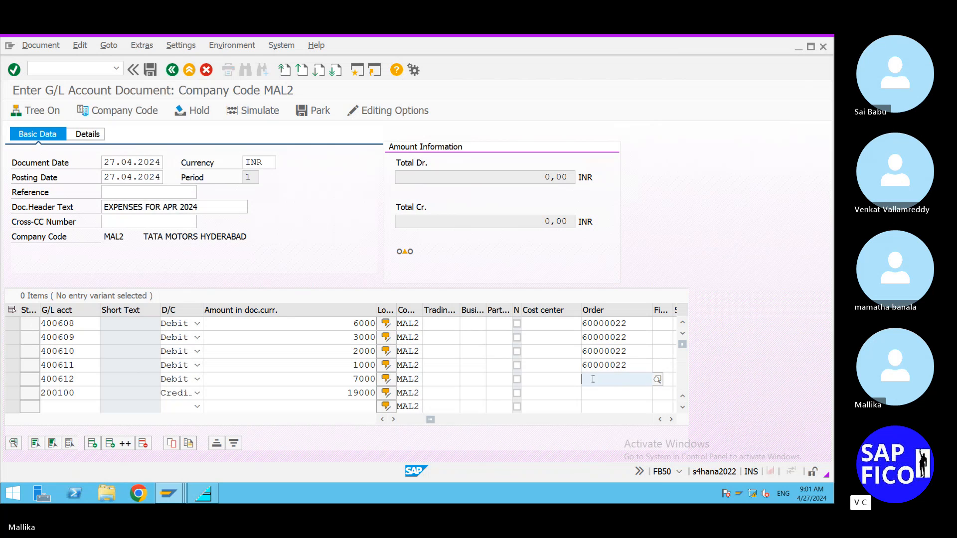
text(60000022)
key(Return)
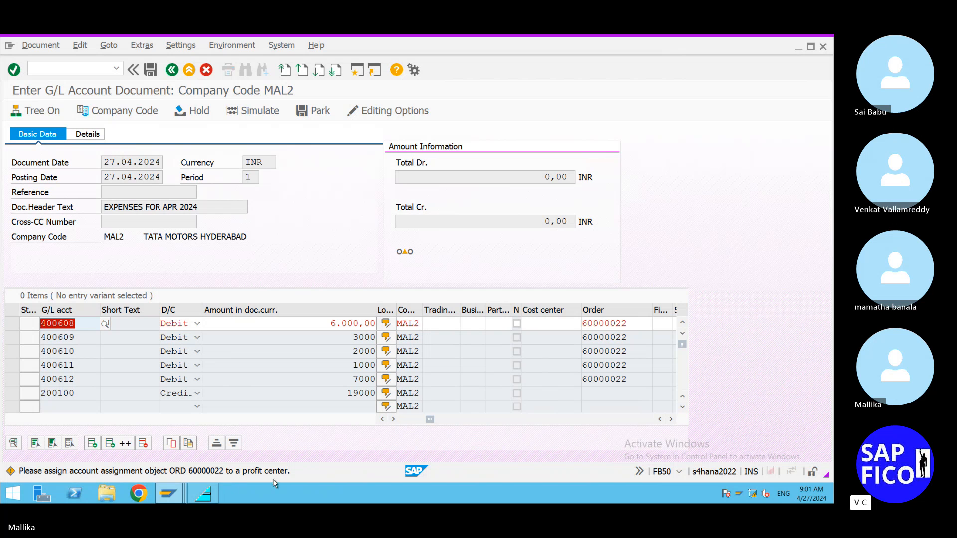
click(545, 323)
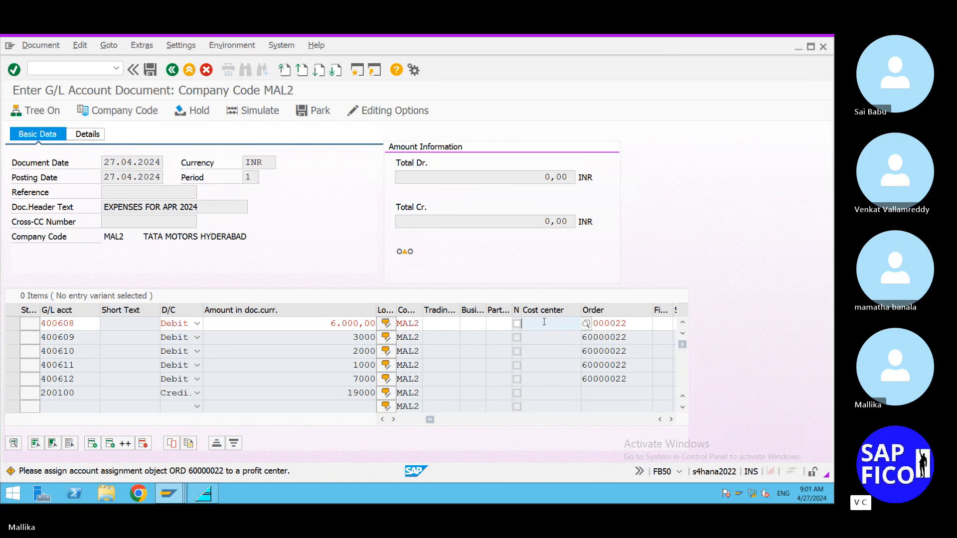
click(586, 324)
click(661, 470)
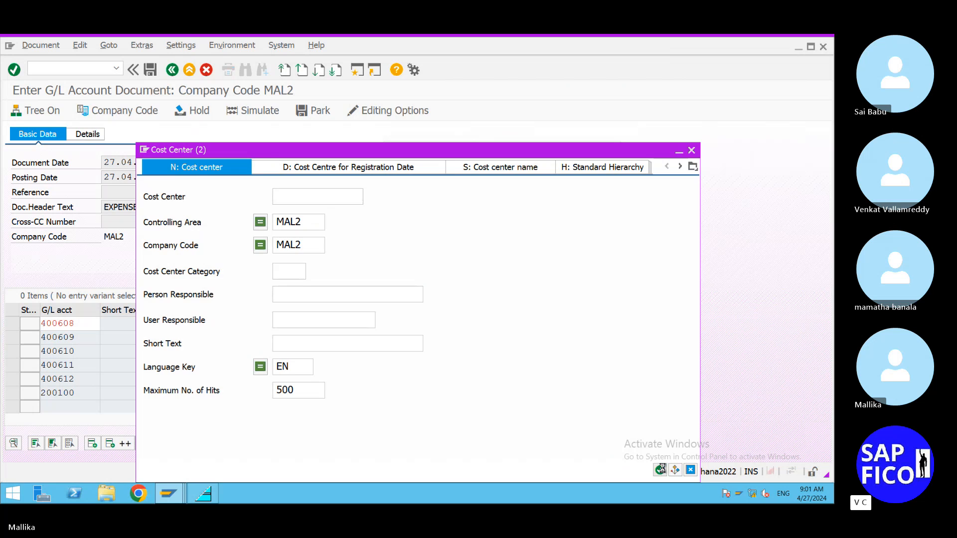
click(694, 43)
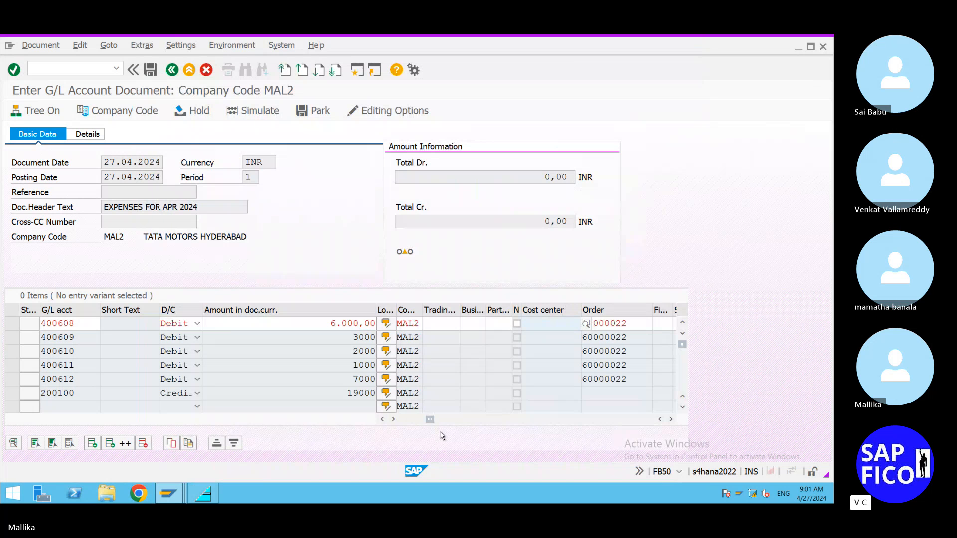
Step: Try to assign profit center COMMON, looked up in controlling area MAL2, to the 400608 line item
click(672, 419)
click(672, 420)
click(672, 420)
click(672, 419)
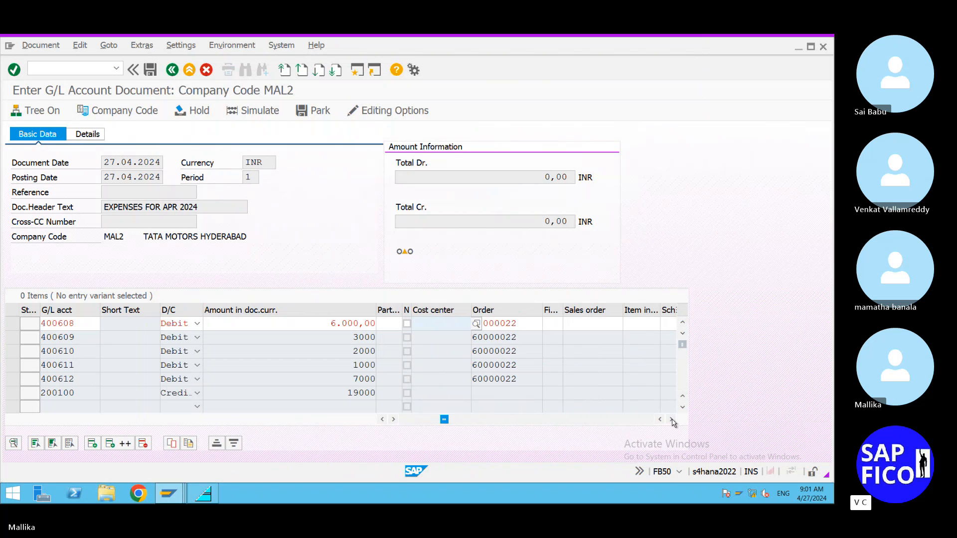
click(672, 419)
click(672, 420)
click(672, 420)
click(672, 420)
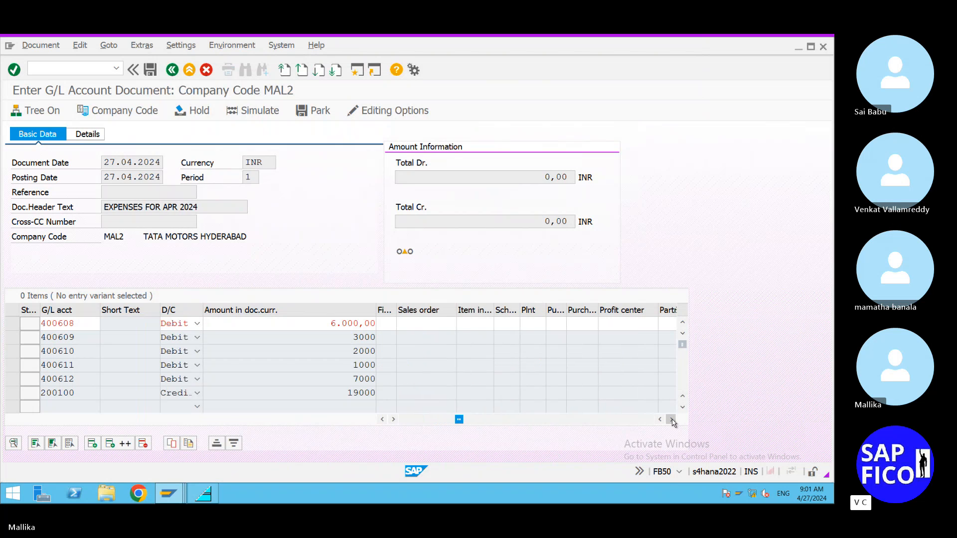
click(672, 420)
click(671, 419)
click(672, 420)
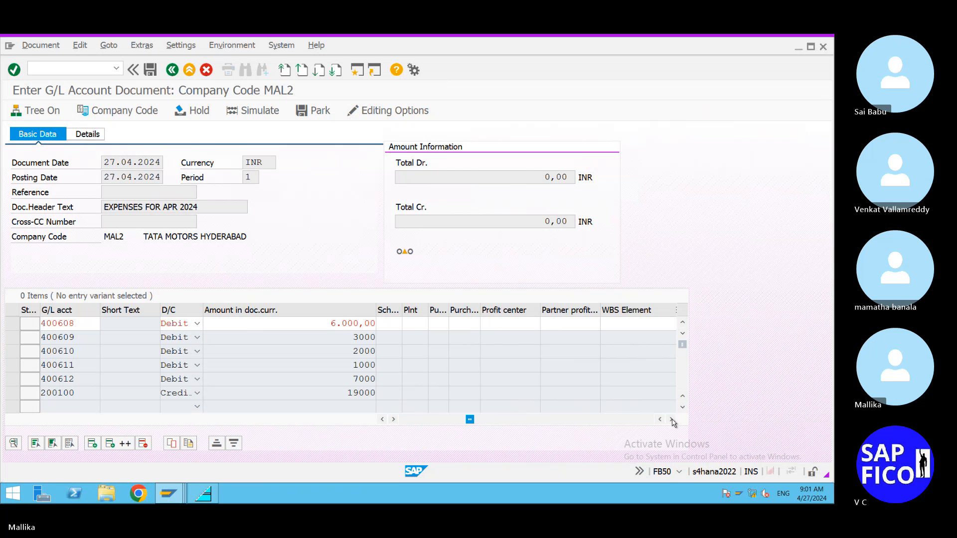
click(534, 324)
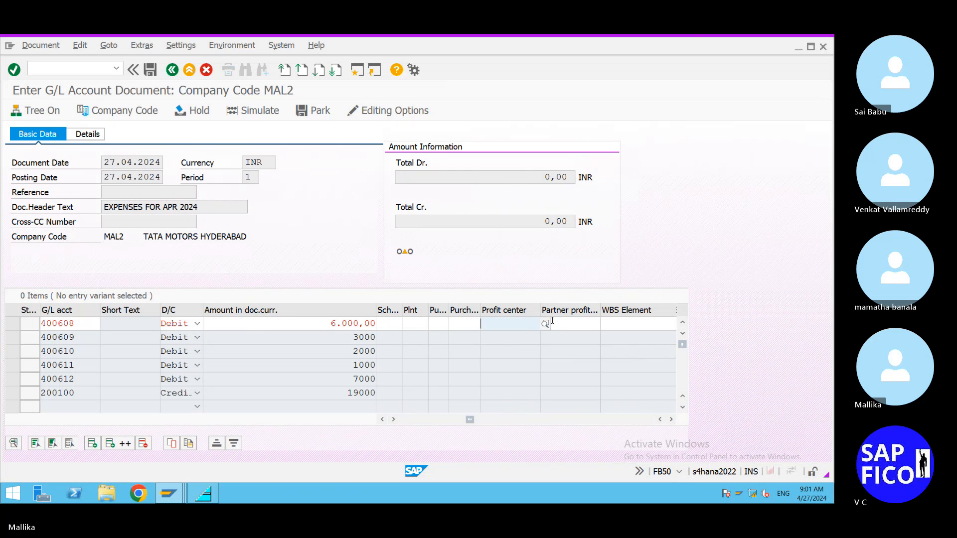
click(546, 324)
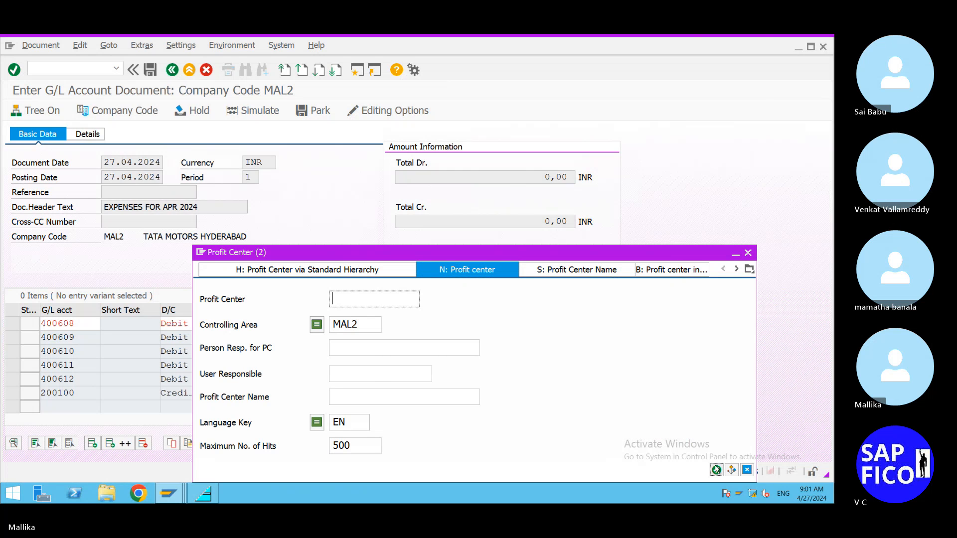
click(714, 467)
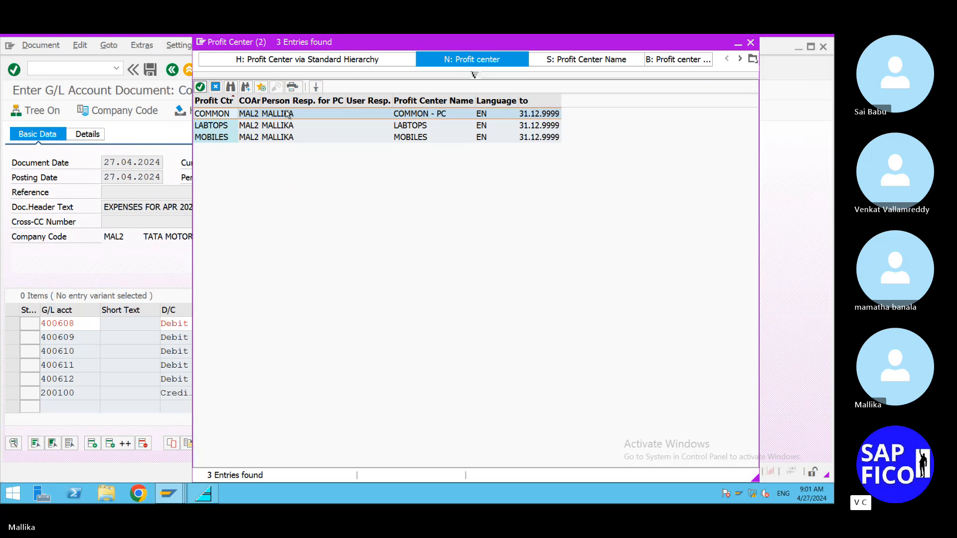
double_click(288, 114)
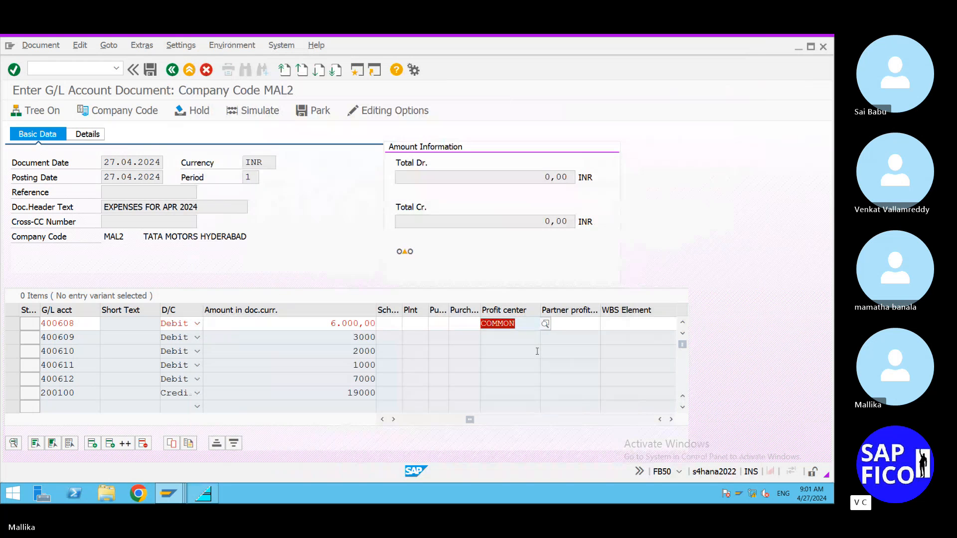
key(Return)
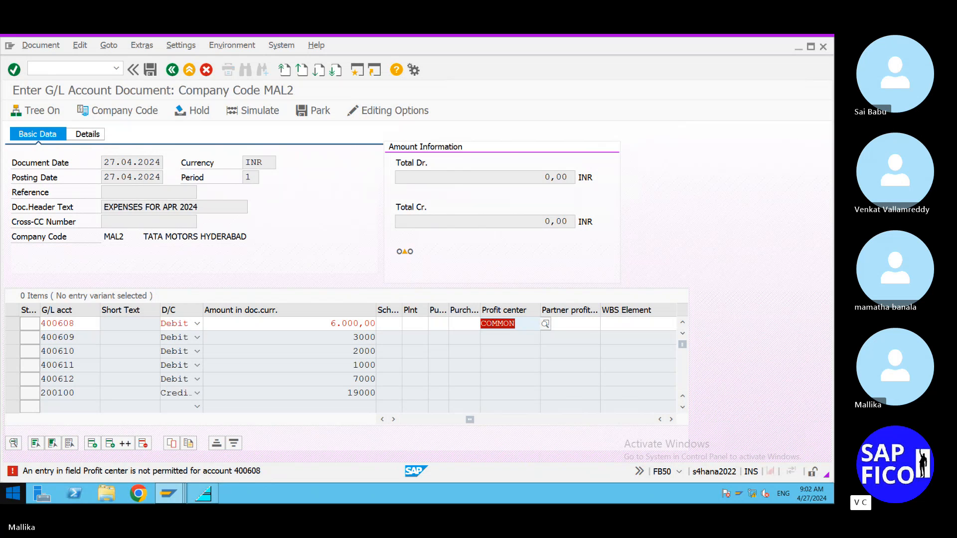
Step: Read the long text of the profit center error message and open G/L account maintenance (FS00) in a new session
click(13, 472)
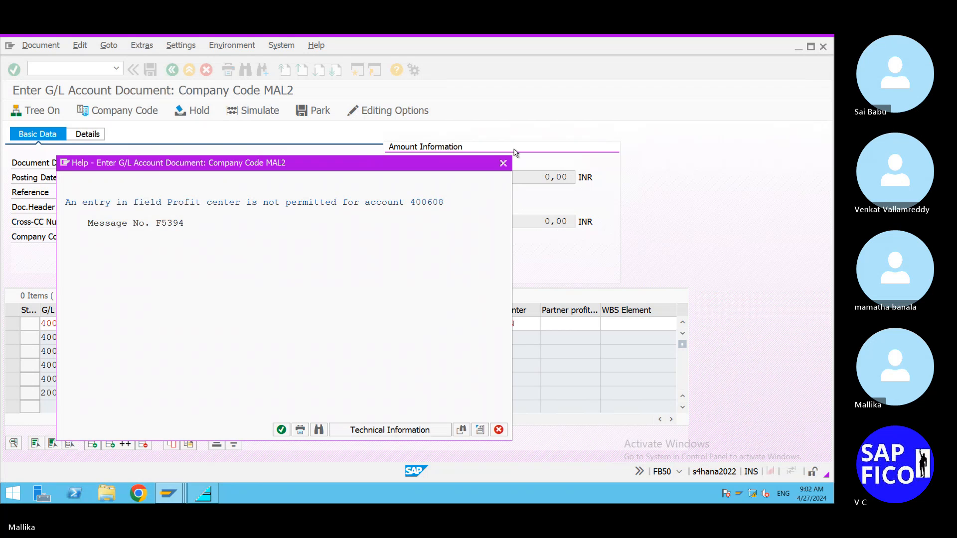
click(503, 163)
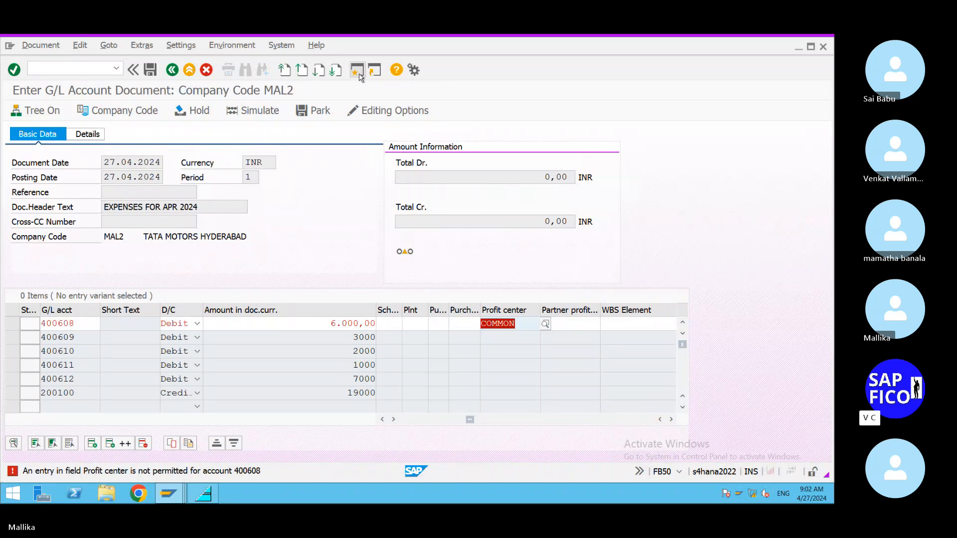
key(F3)
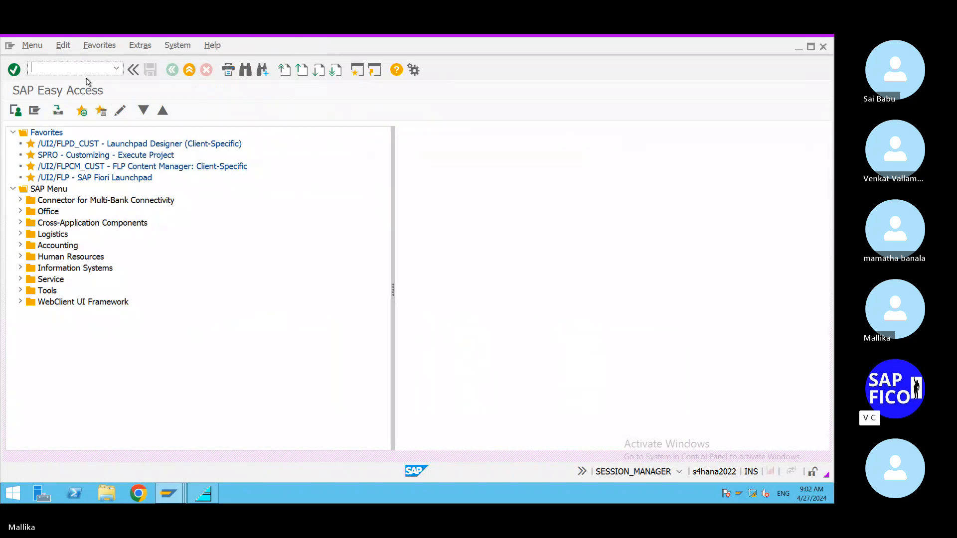
text(/NFS00)
key(Return)
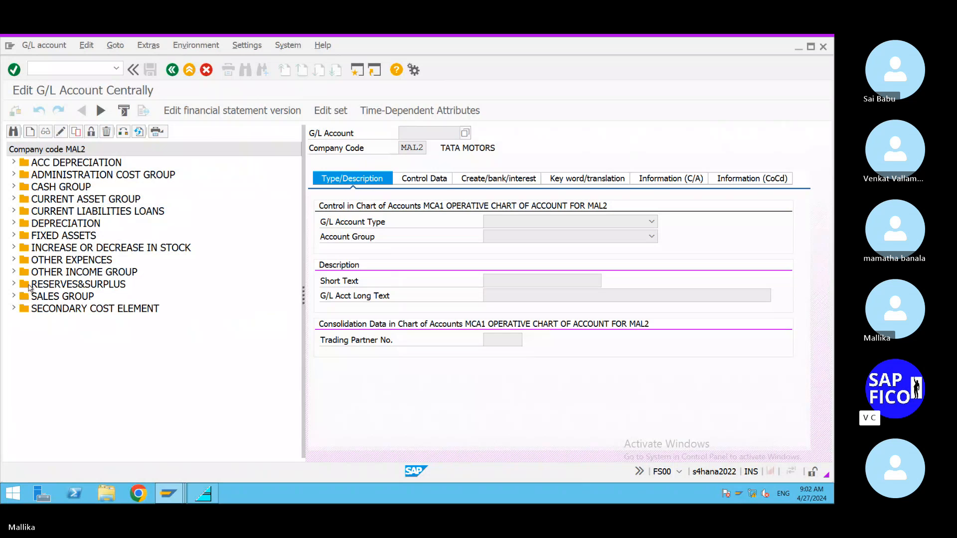
Step: Open account 400608 STATINRY EXPENCES AC under OTHER EXPENCES in change mode and review its control data, including the controlling area settings
click(14, 260)
click(136, 372)
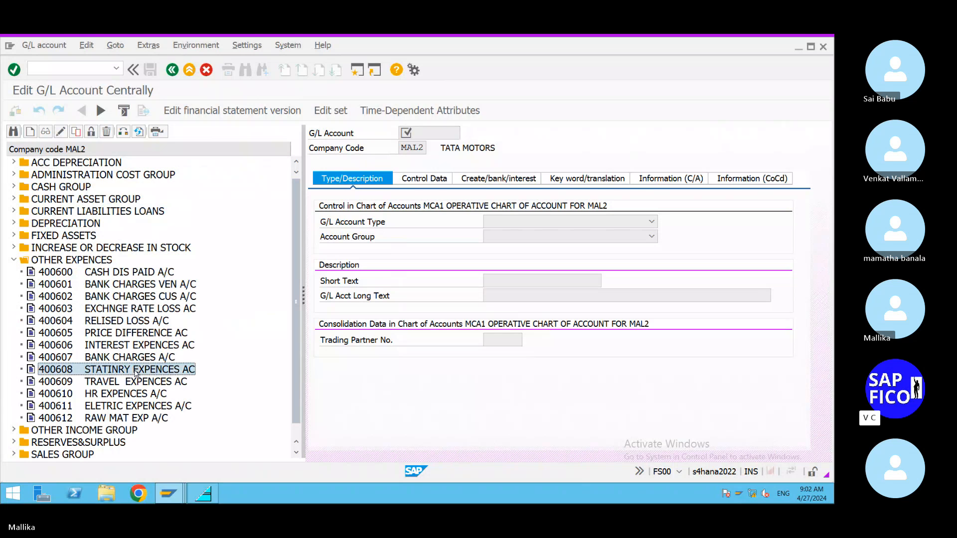
double_click(135, 371)
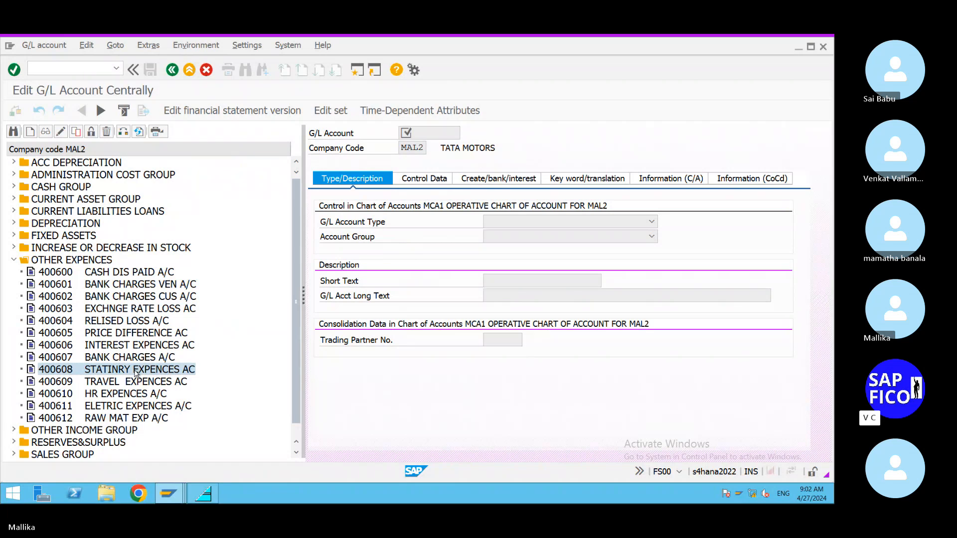
click(60, 132)
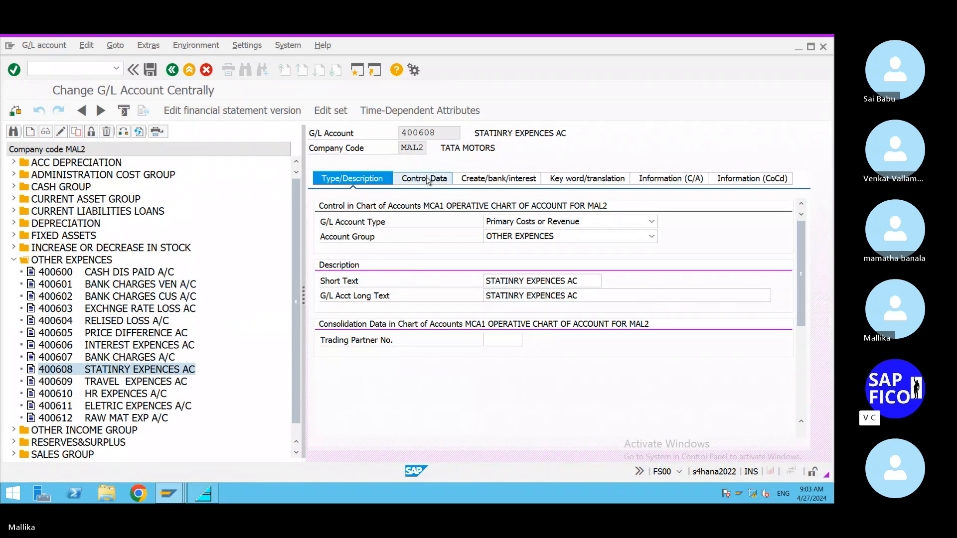
click(427, 180)
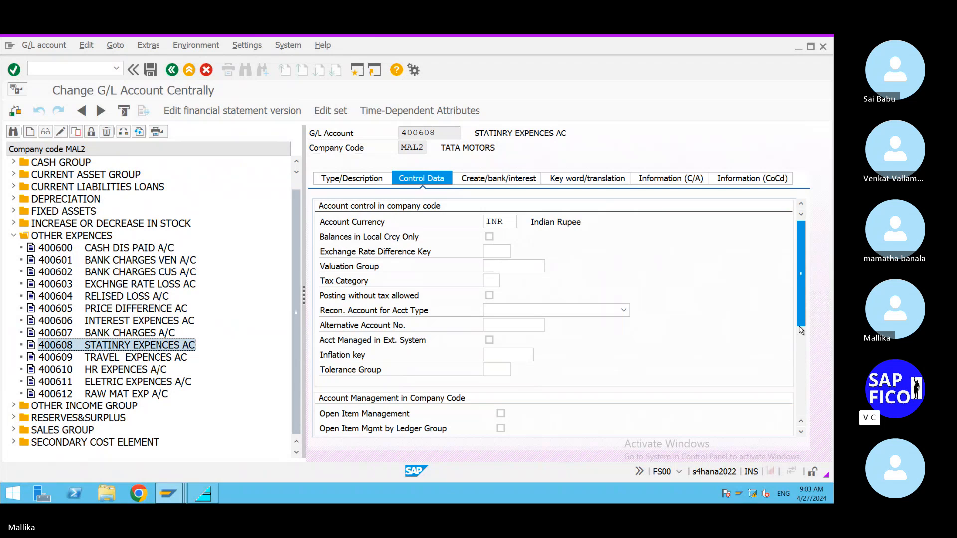
drag(802, 325, 809, 393)
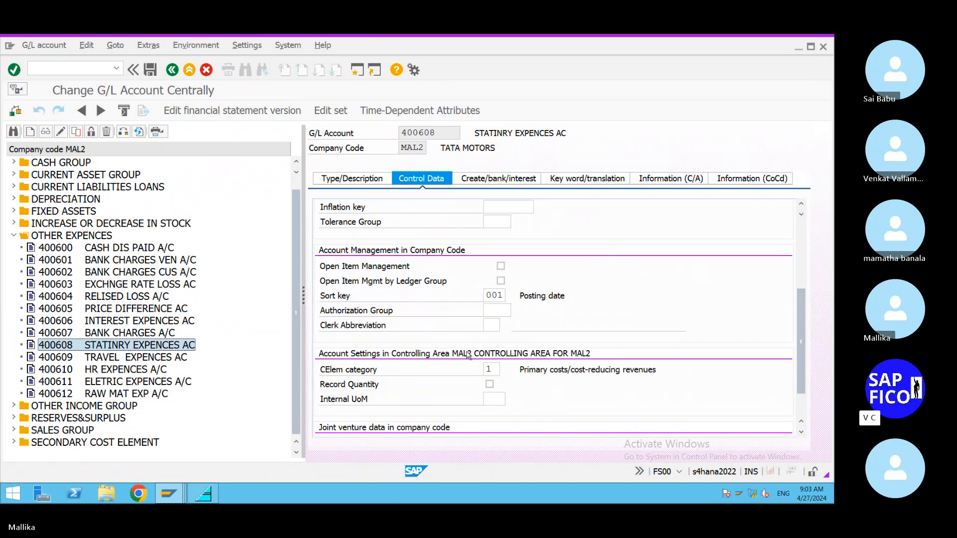
Step: Open cost center maintenance (KS02) in a new session, try cost center 40060 in controlling area MAL2 and clear the entry
click(358, 72)
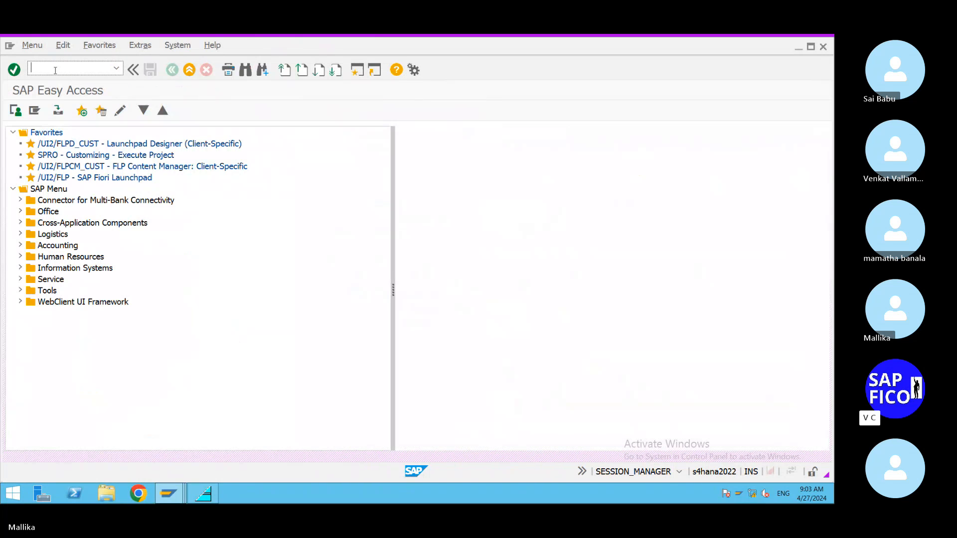
text(/NKS02)
key(Return)
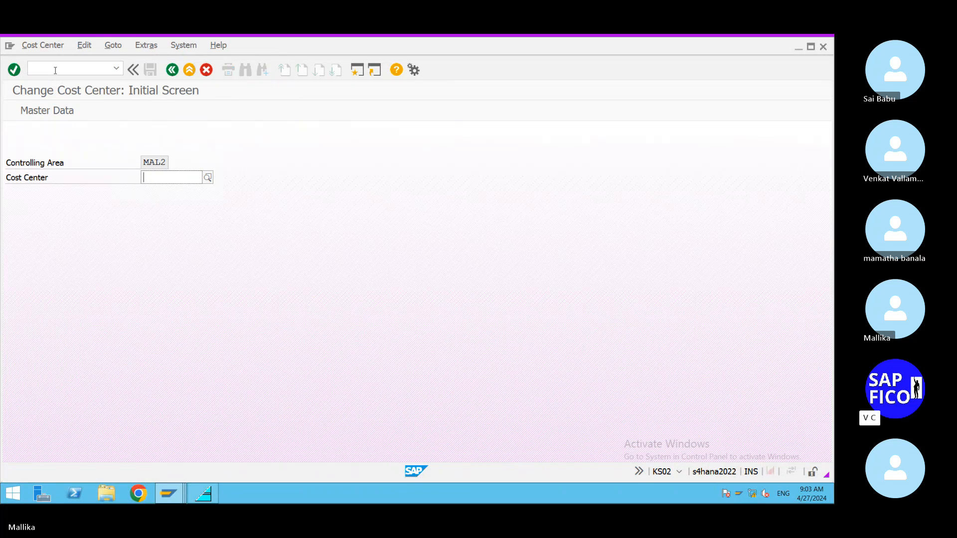
text(40060)
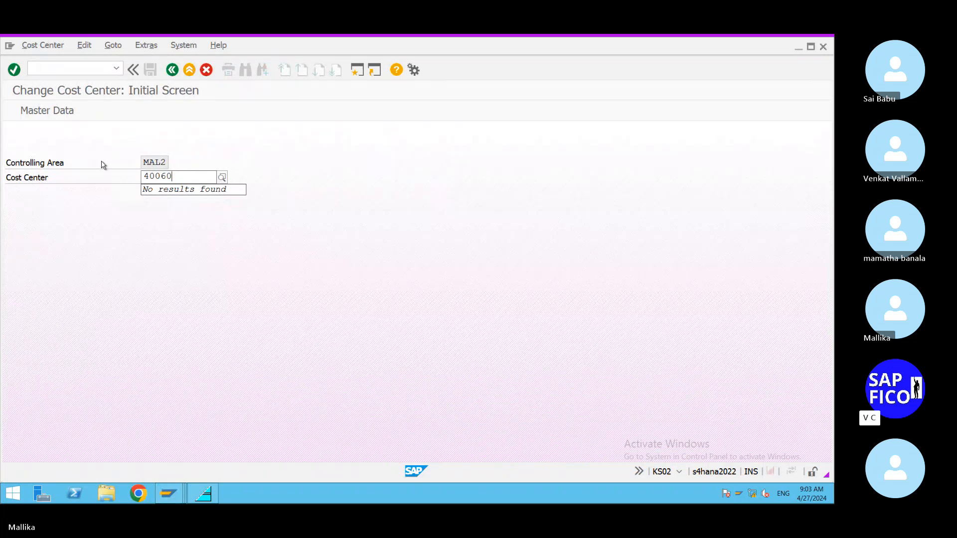
key(BackSpace)
key(BackSpace)
key(BackSpace)
key(BackSpace)
key(BackSpace)
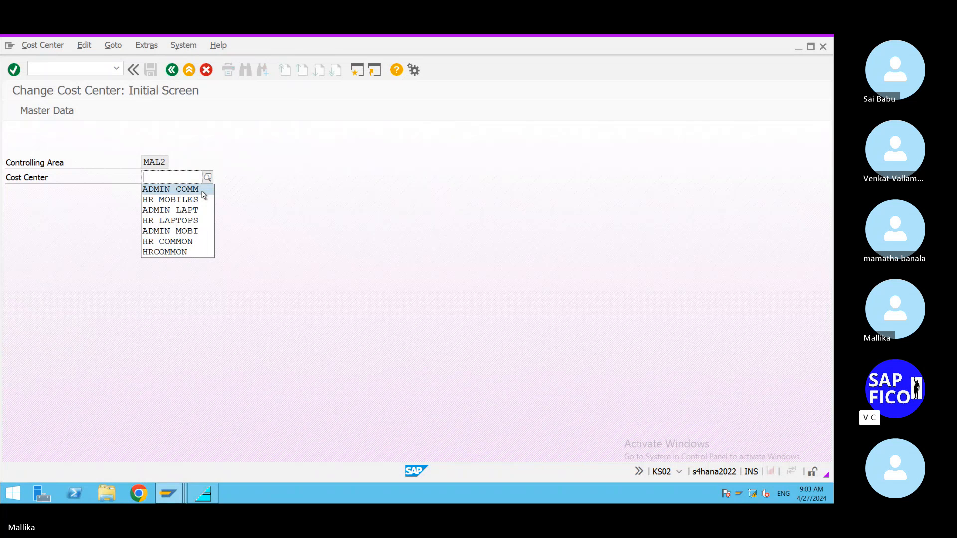
click(286, 198)
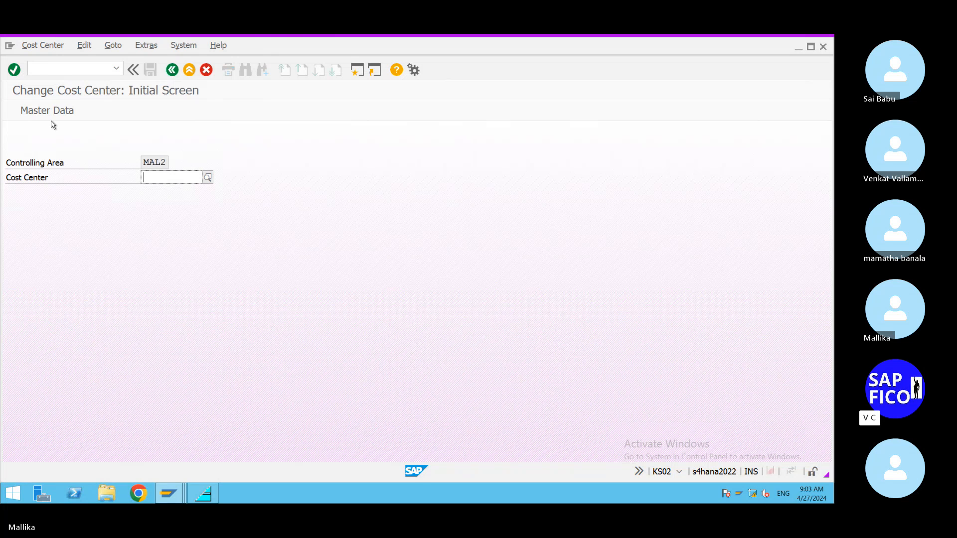
Step: Run KA02 and try to open account 400608 STATINRY EXPENCES AC under OTHER EXPENCES for changing
click(46, 68)
text(/)
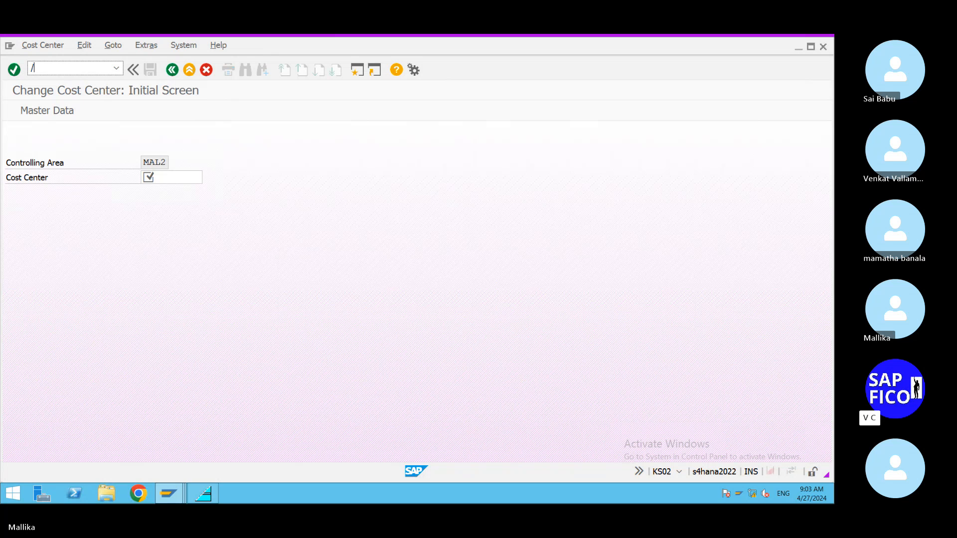
text(NKA02)
key(Return)
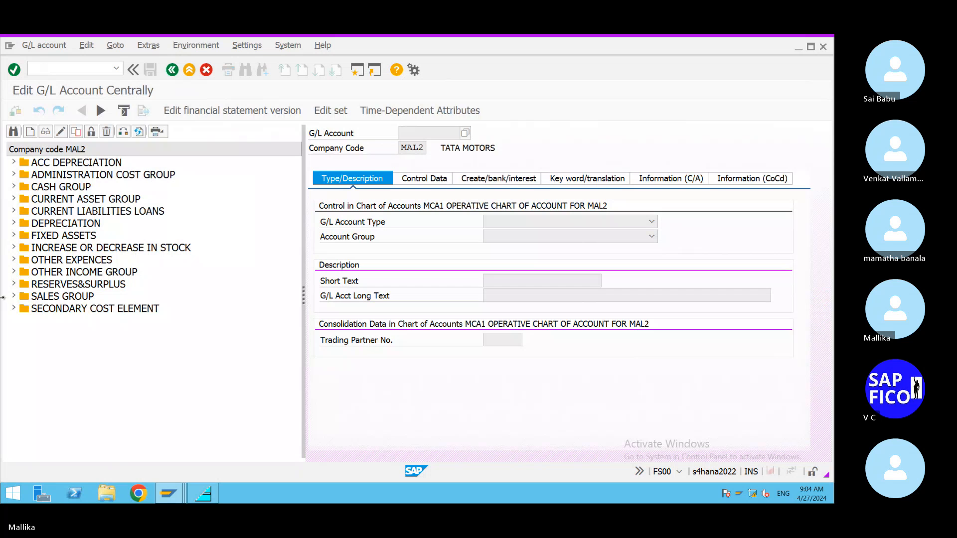
click(14, 259)
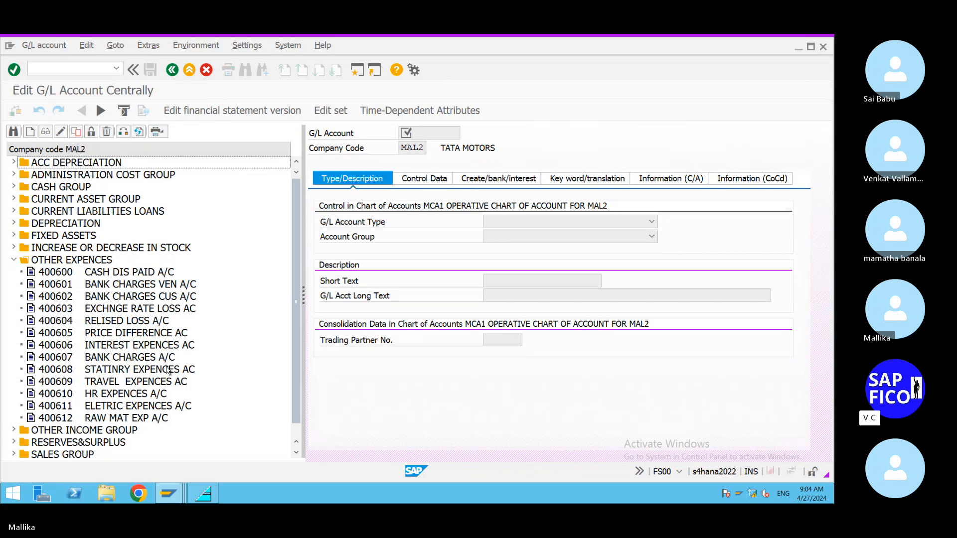
mouse_move(182, 489)
click(137, 370)
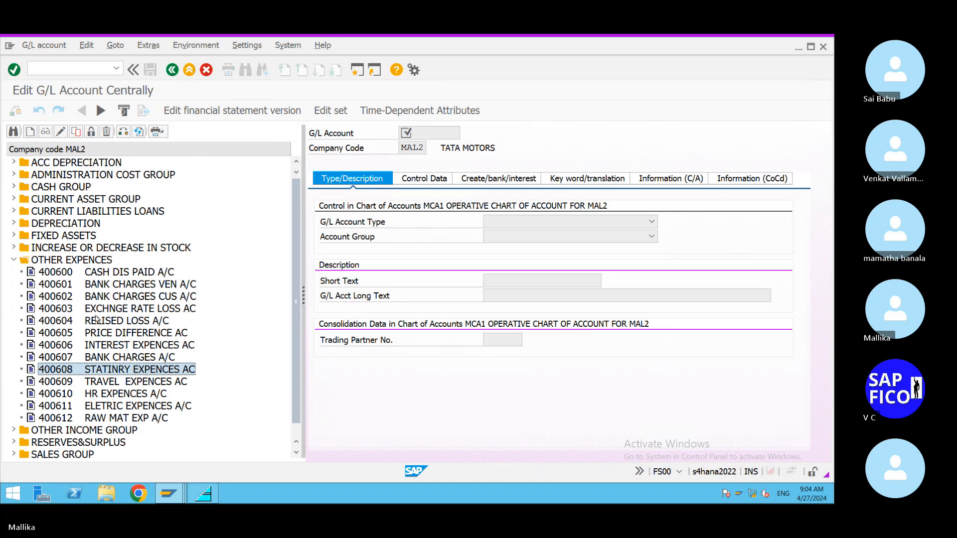
click(60, 133)
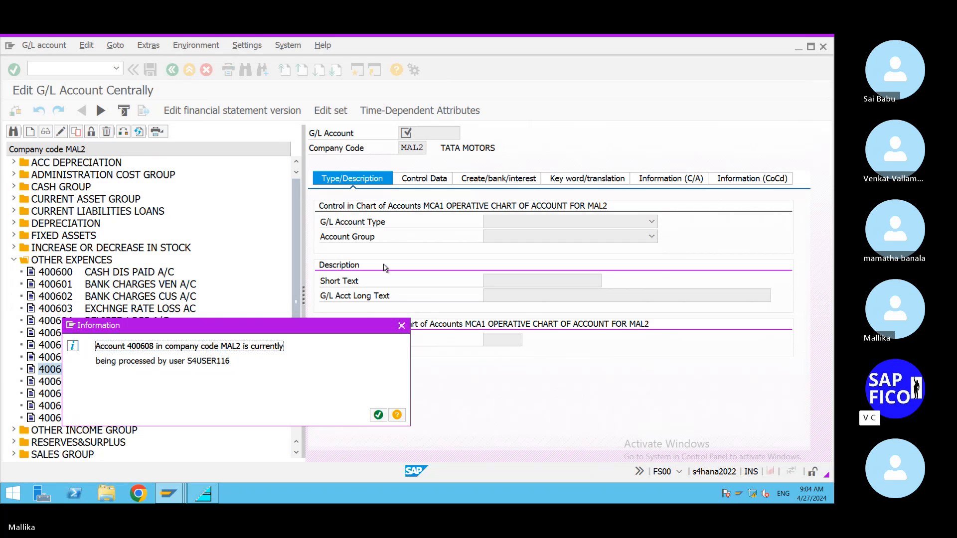
click(401, 325)
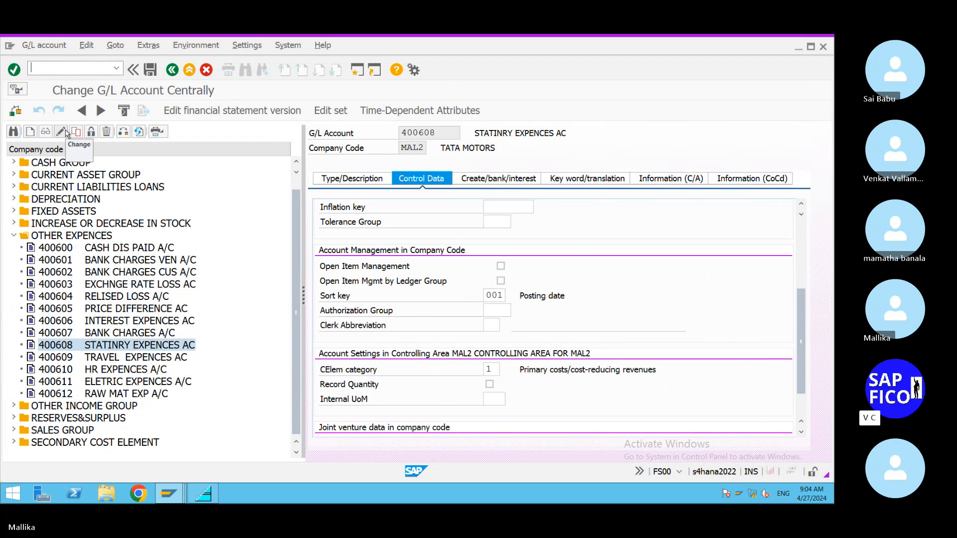
click(333, 111)
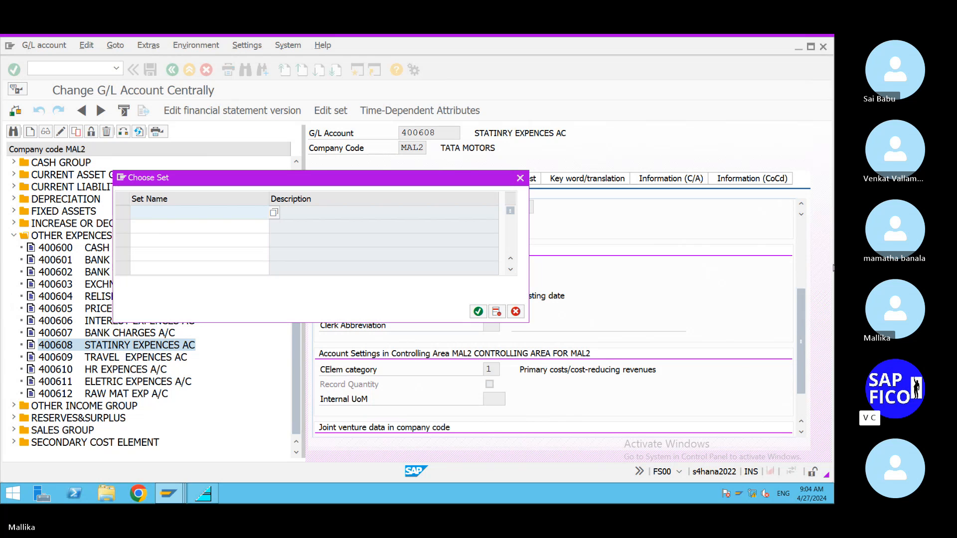
click(520, 178)
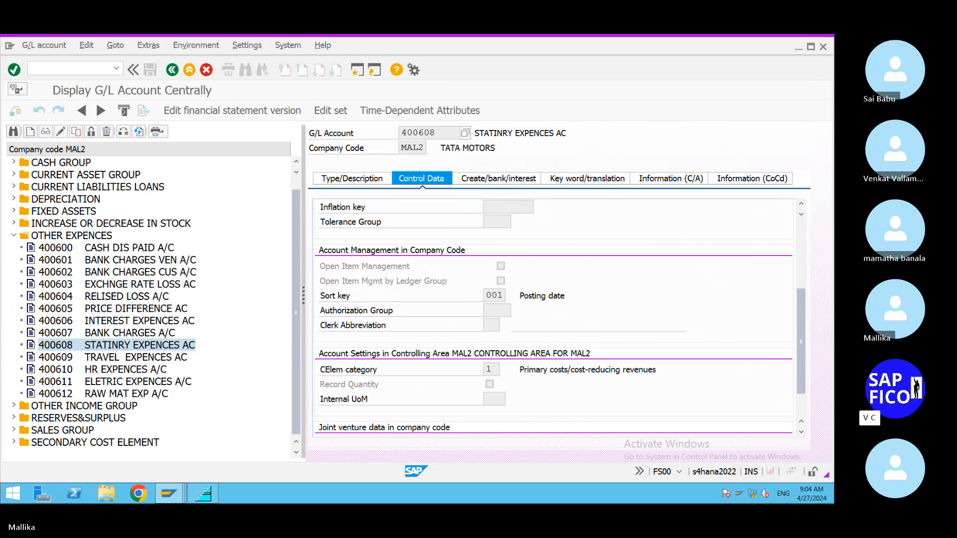
Step: Return to the session with the G/L document entry and discard the unfinished expense document
click(169, 494)
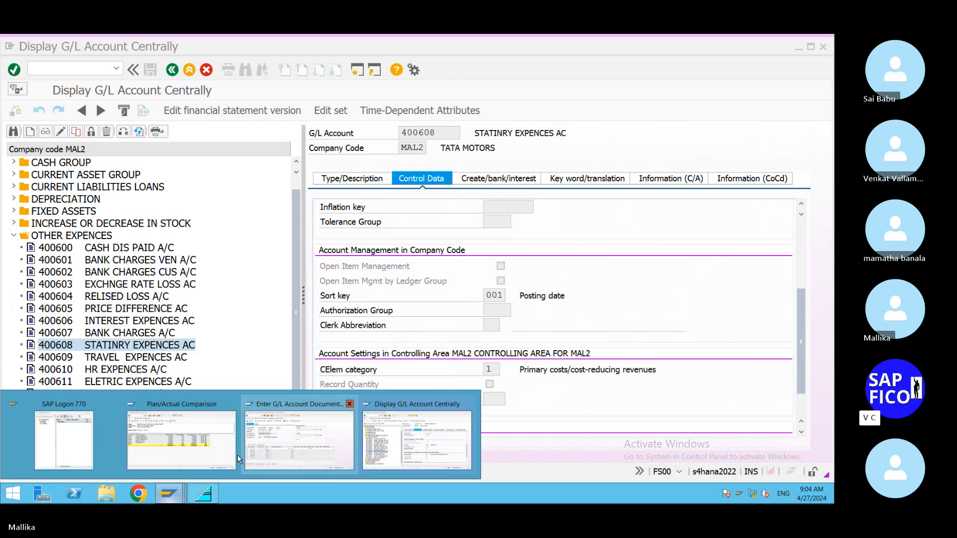
click(297, 457)
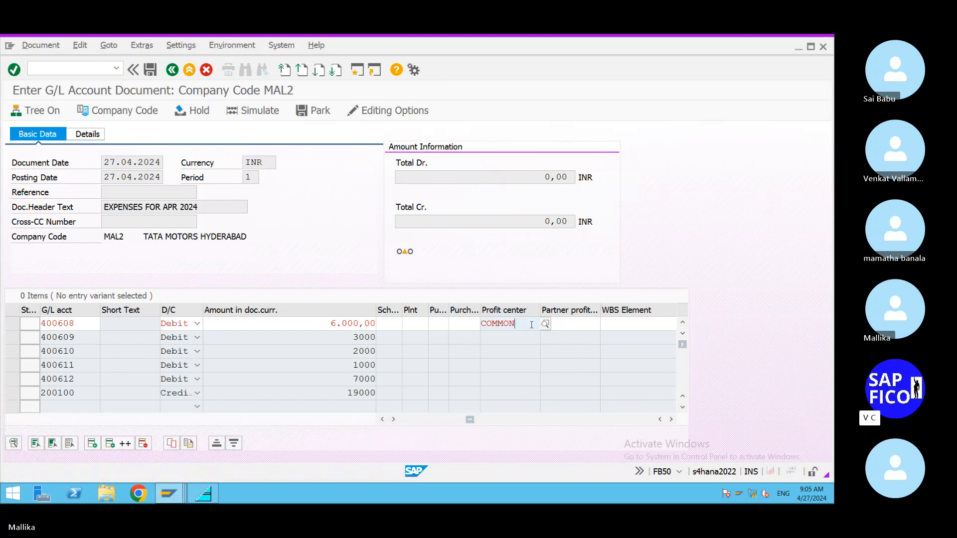
drag(522, 324, 476, 325)
click(39, 66)
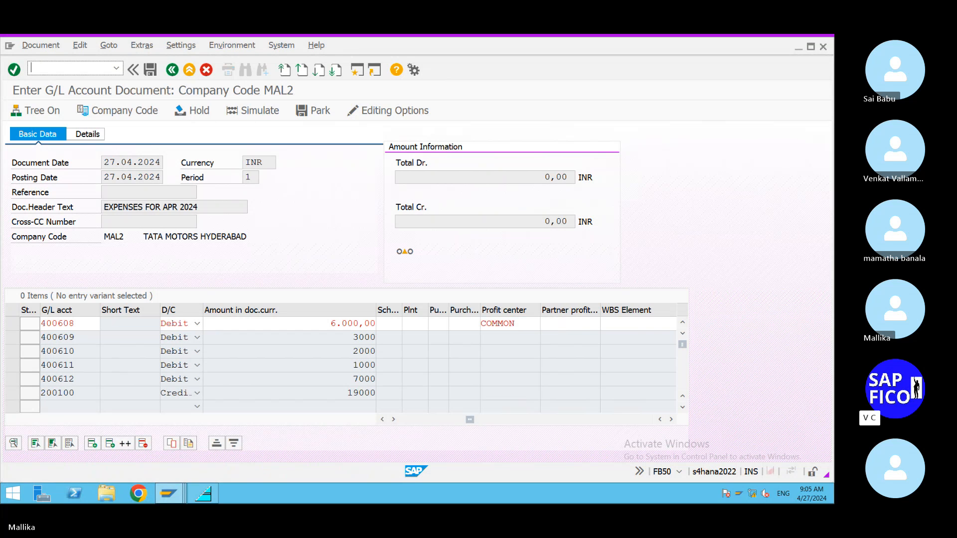
text(/N)
key(Return)
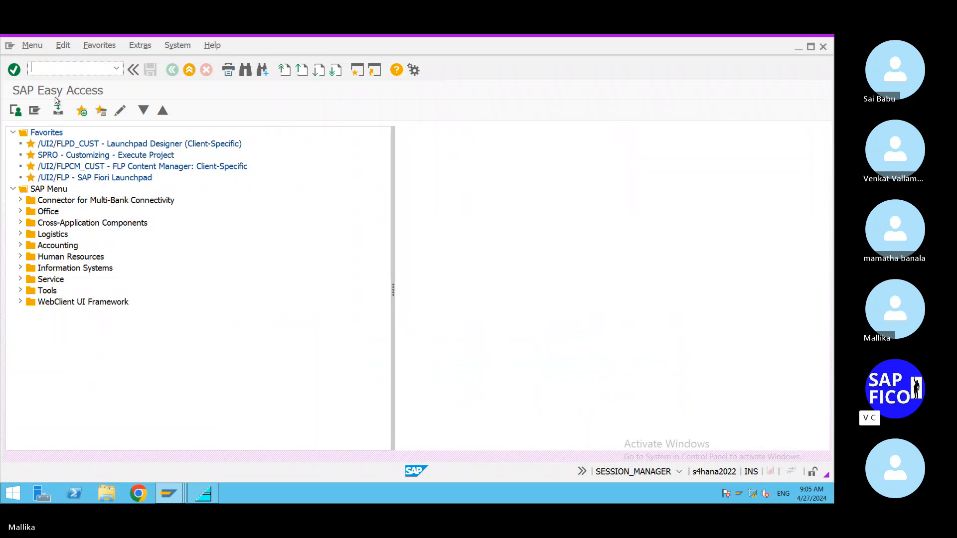
Step: Start a new G/L document in FB50 with document date 27.04.2024 and header text EXPENSES FOR APR 2024
text(FB50)
key(Return)
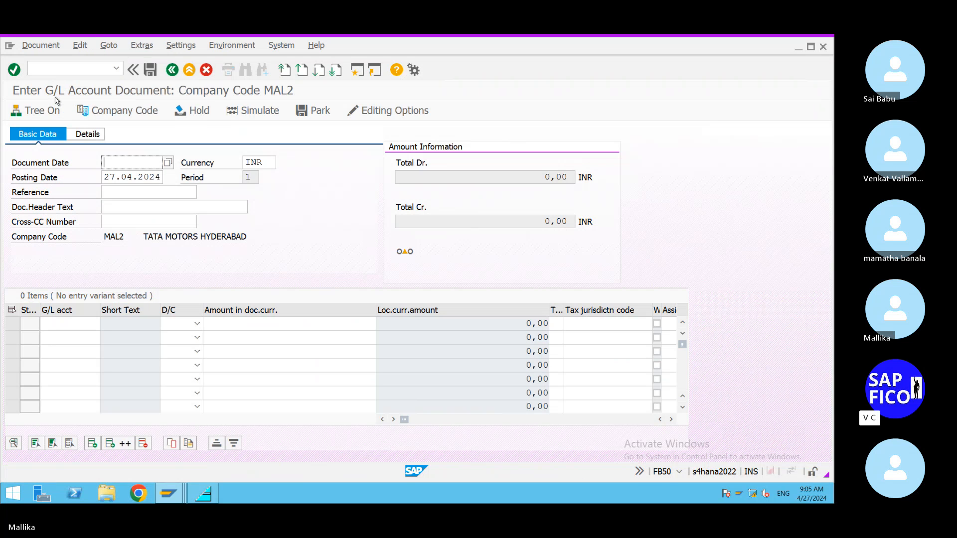
click(168, 163)
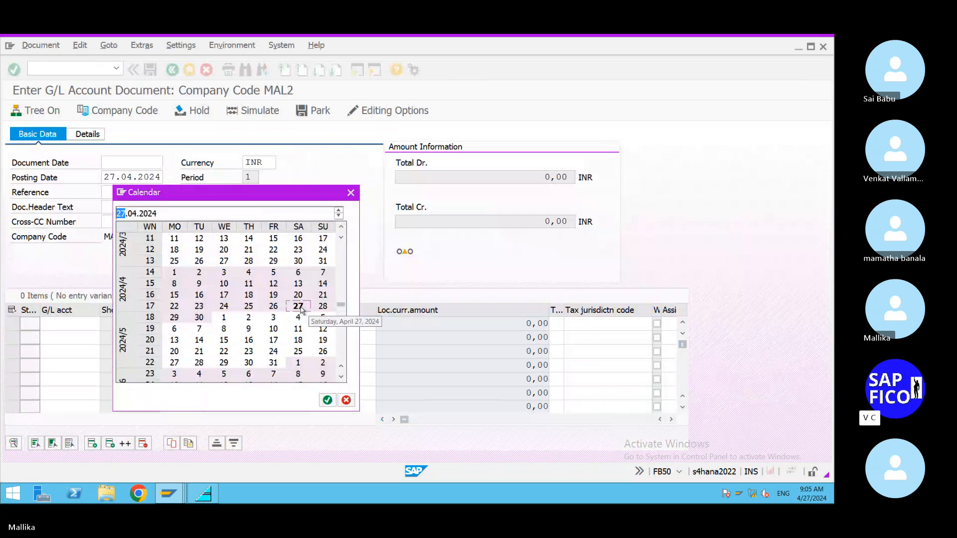
double_click(299, 306)
click(115, 204)
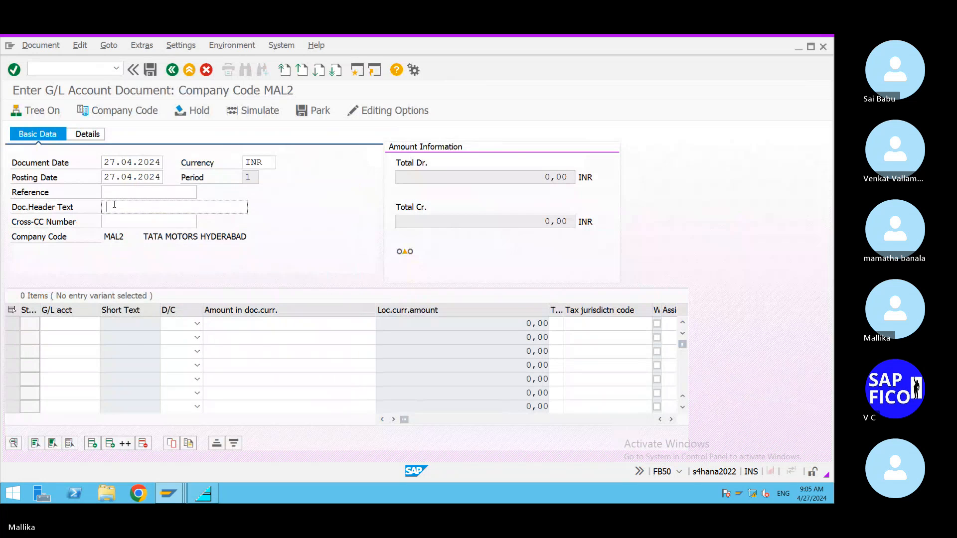
click(125, 225)
Step: Enter G/L accounts 400608, 400609, 400610, 400611 and 400612 in the first five line items
click(77, 324)
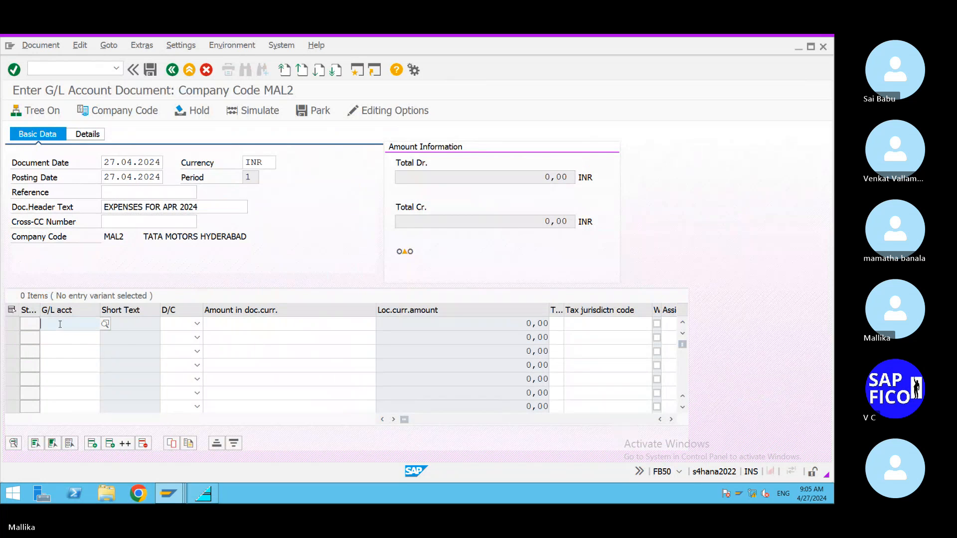
click(74, 367)
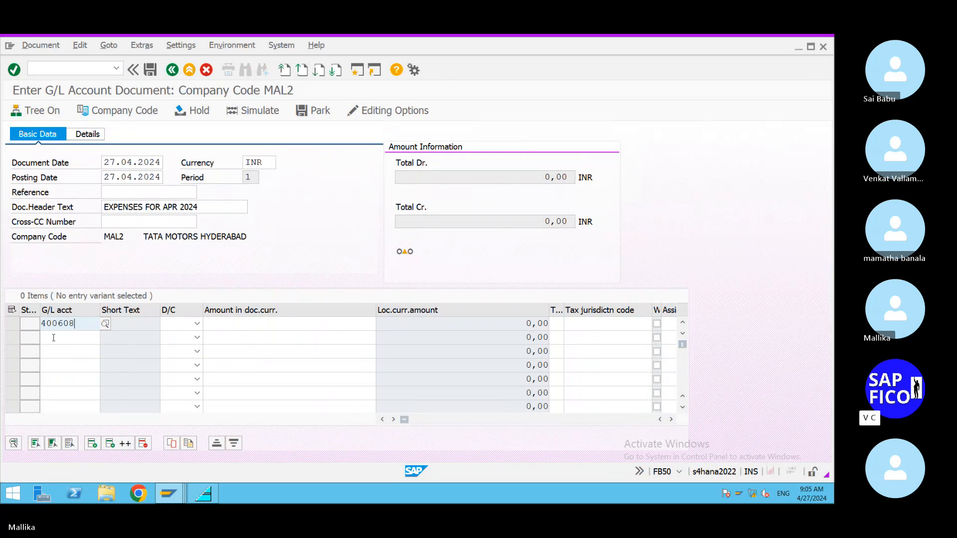
click(72, 337)
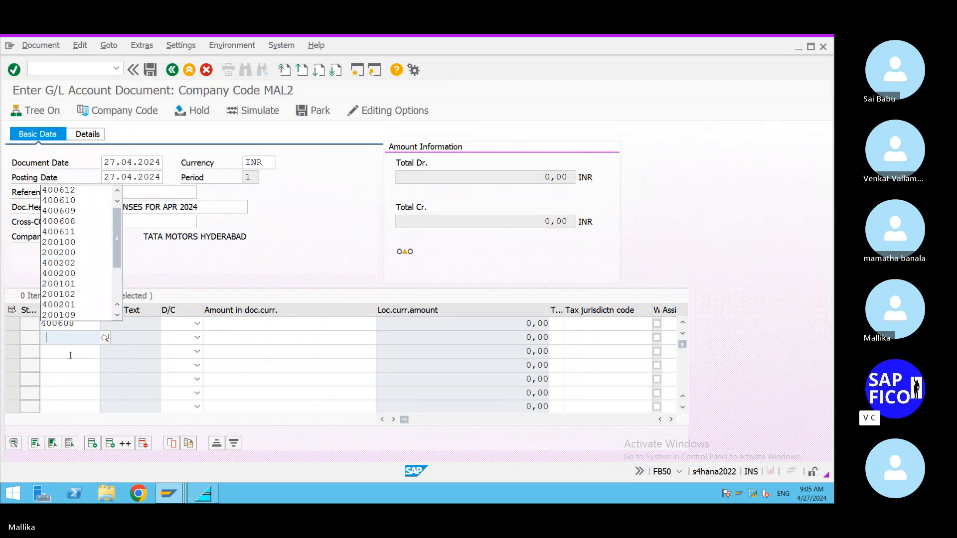
click(76, 215)
key(Down)
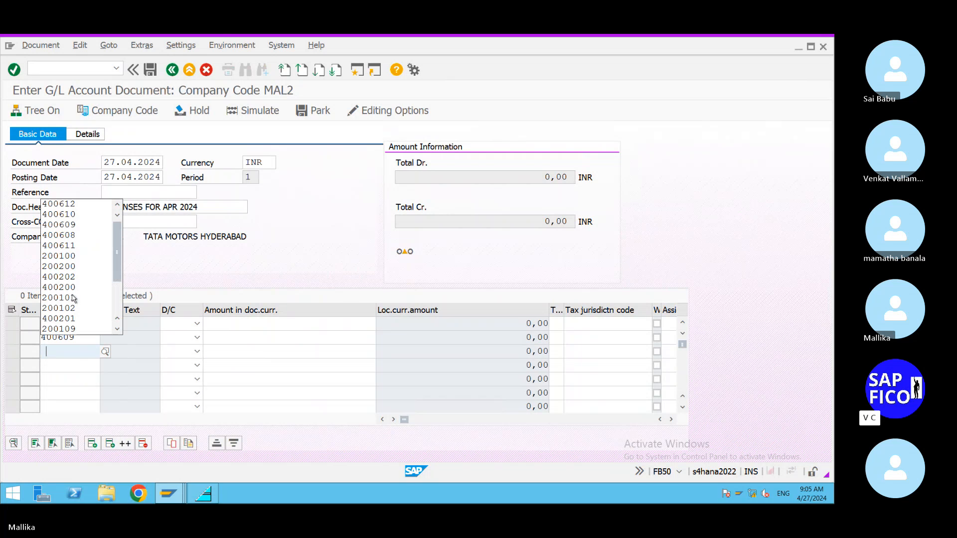
click(72, 217)
key(Down)
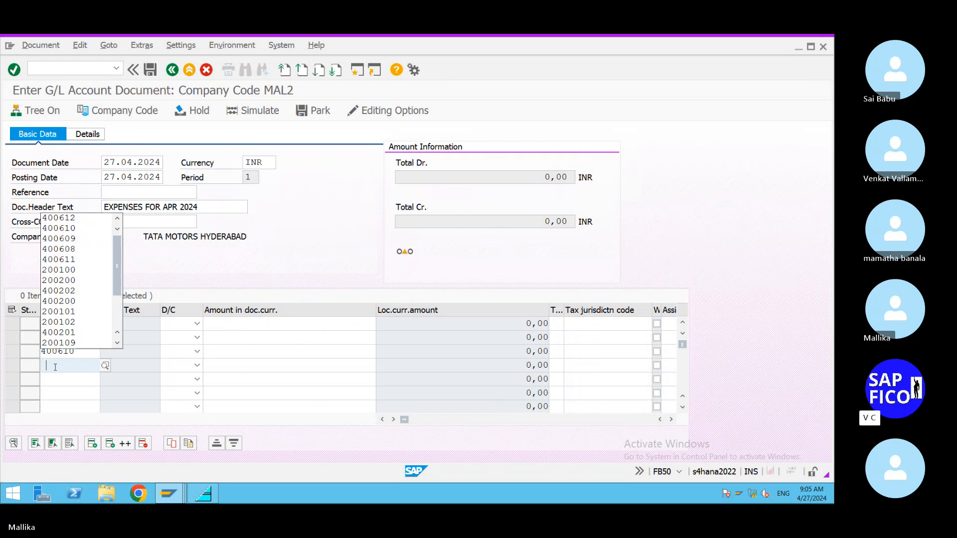
click(75, 261)
key(Down)
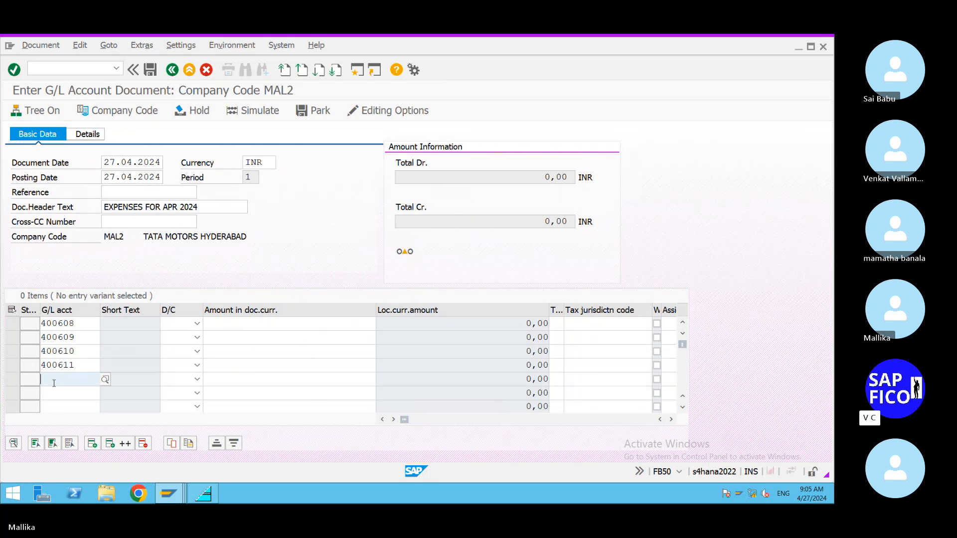
click(62, 234)
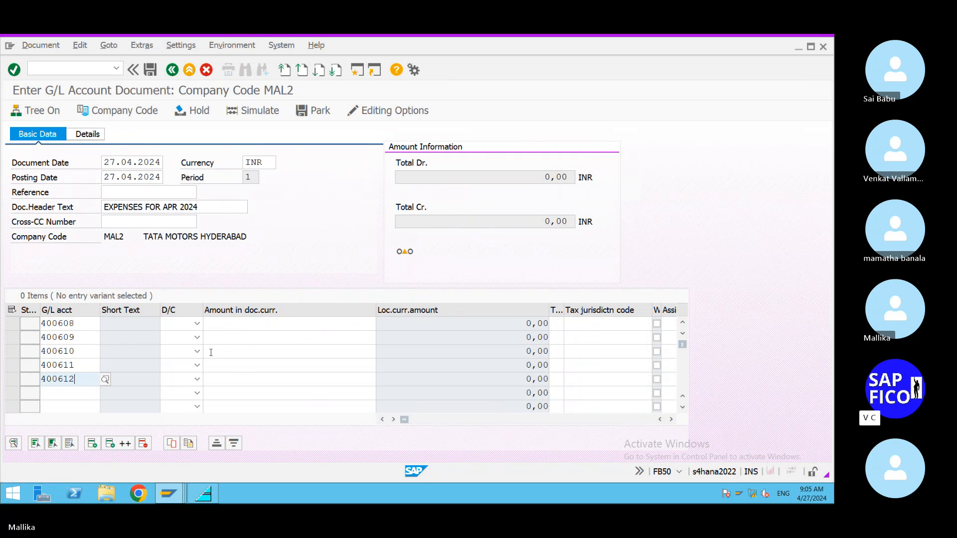
Step: Set the five expense line items, 400608 to 400612, to Debit
click(197, 324)
click(194, 343)
click(196, 338)
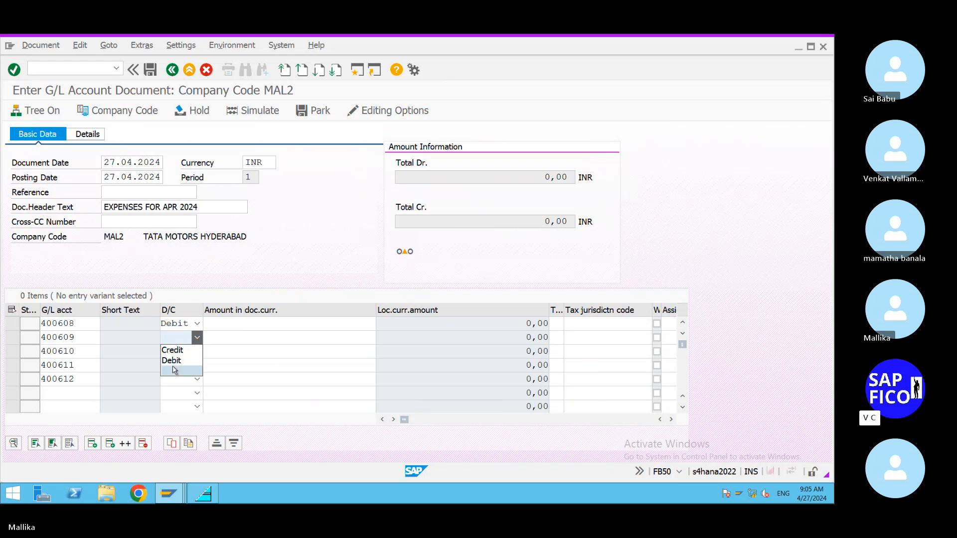
click(194, 359)
click(195, 353)
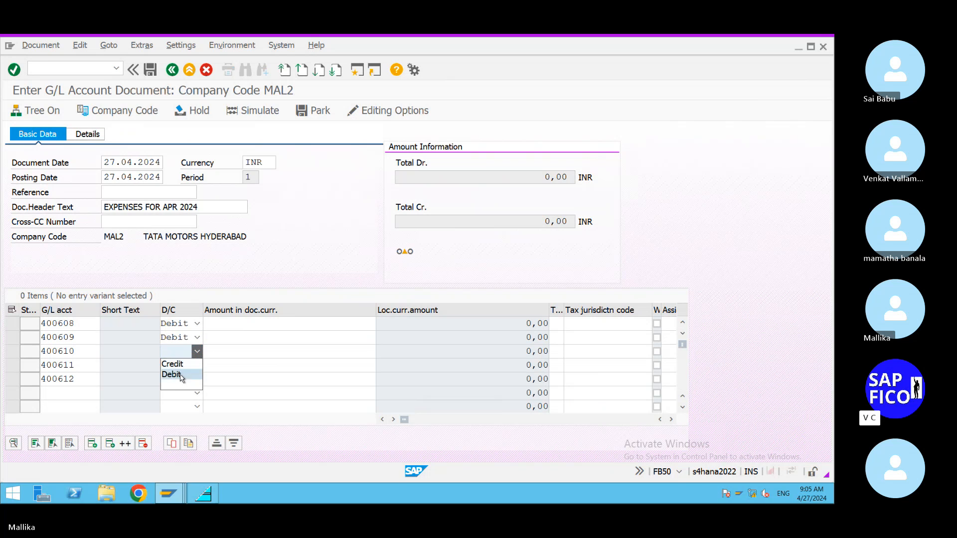
click(172, 374)
click(197, 365)
click(181, 389)
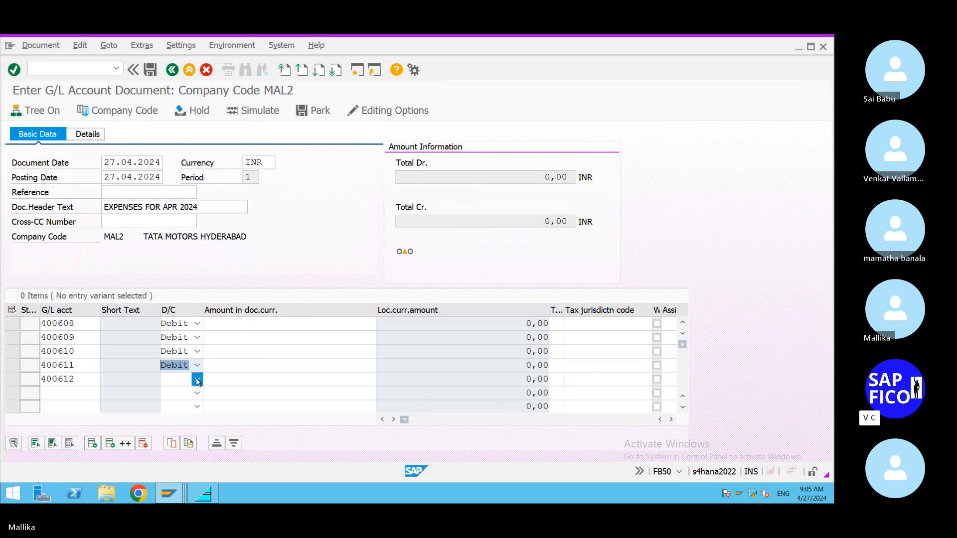
click(197, 379)
click(172, 402)
Step: Add a sixth line item for G/L account 200100 as Credit
click(74, 389)
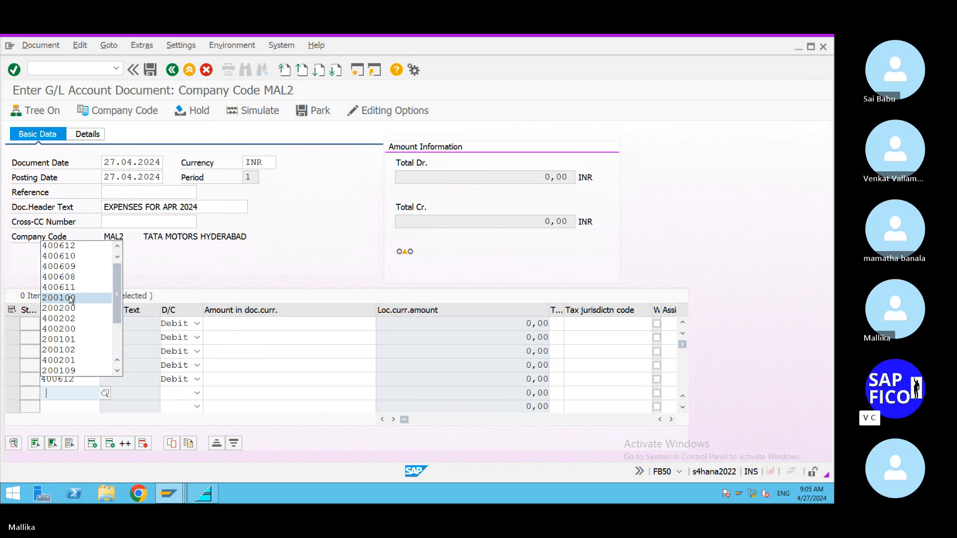
click(70, 298)
click(196, 392)
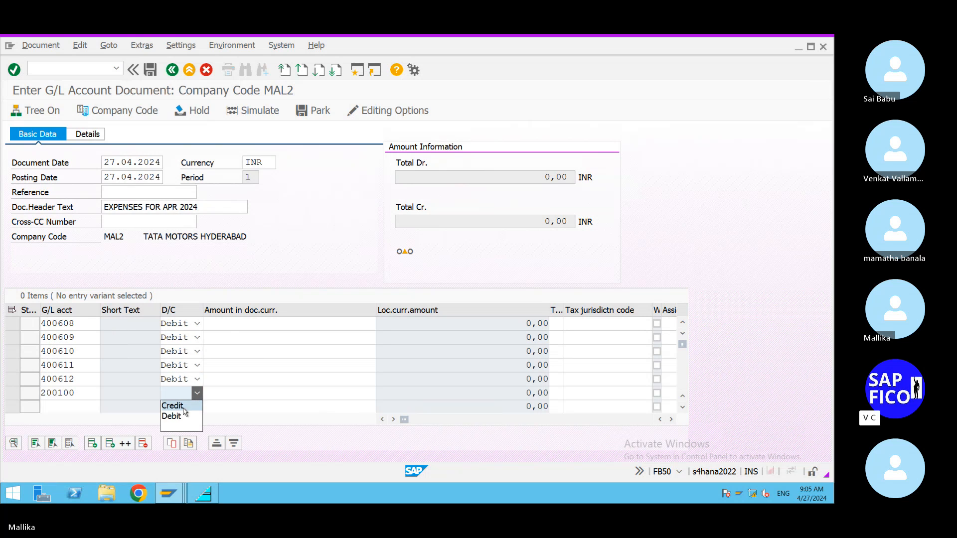
click(185, 406)
Step: Enter the amounts 6000, 7000, 3000, 2000 and 1000 for accounts 400608 to 400612, and 19000 for account 200100
click(252, 323)
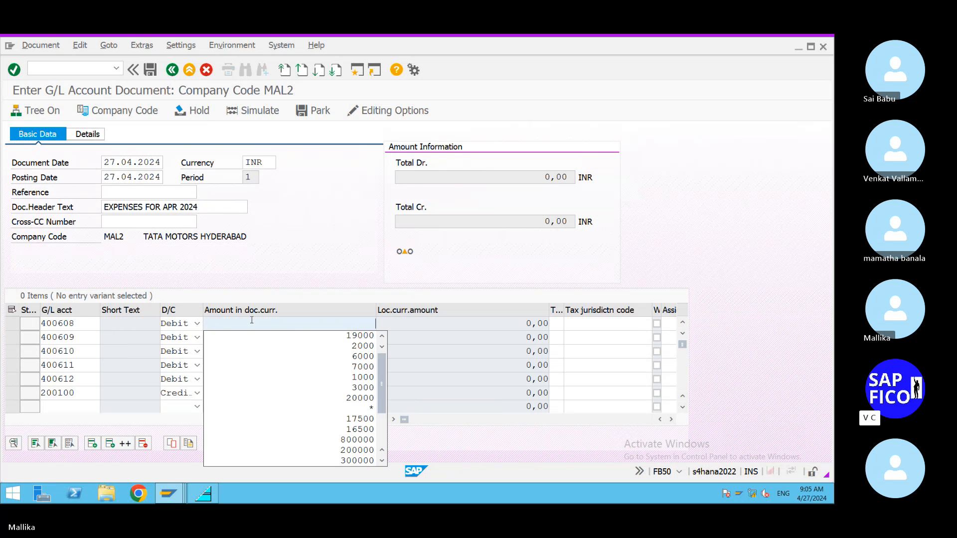
click(351, 356)
click(350, 338)
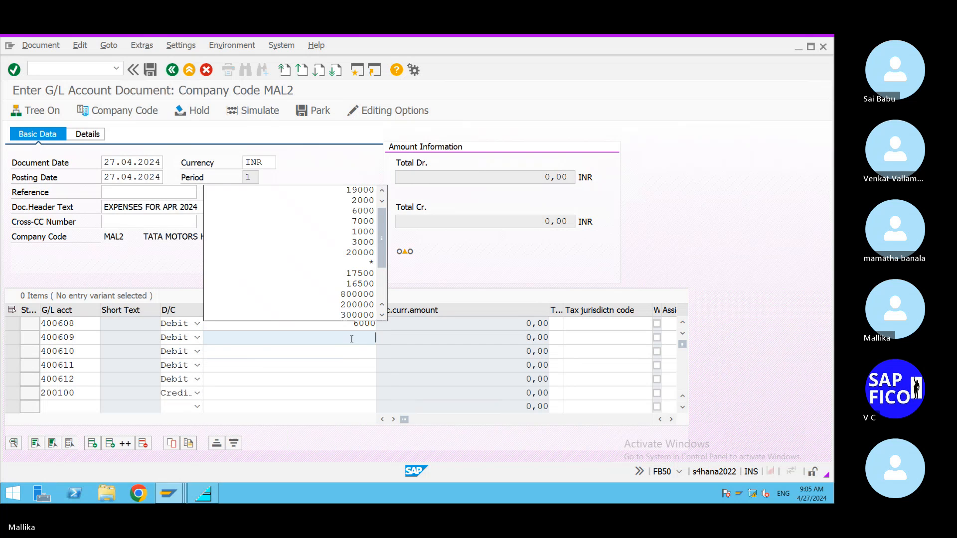
click(361, 221)
click(353, 351)
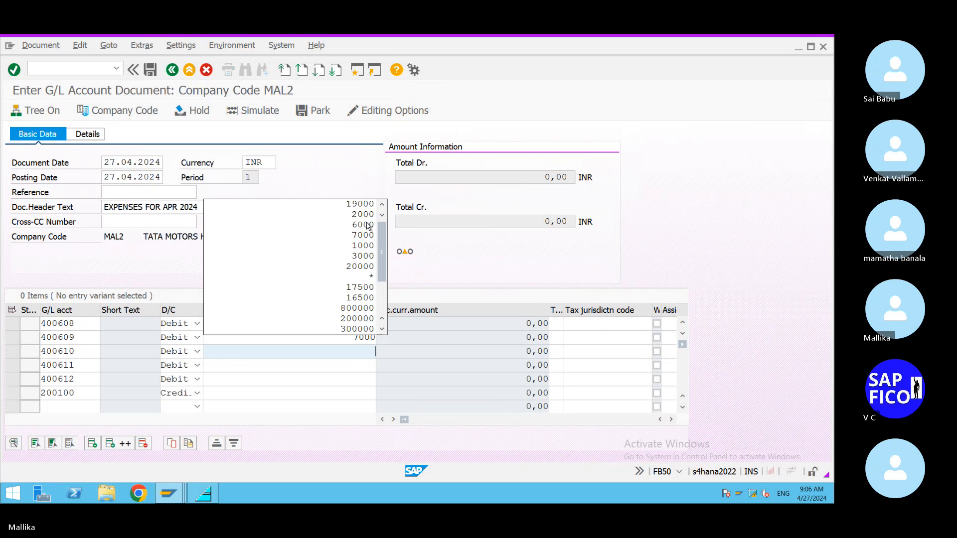
click(363, 256)
click(367, 364)
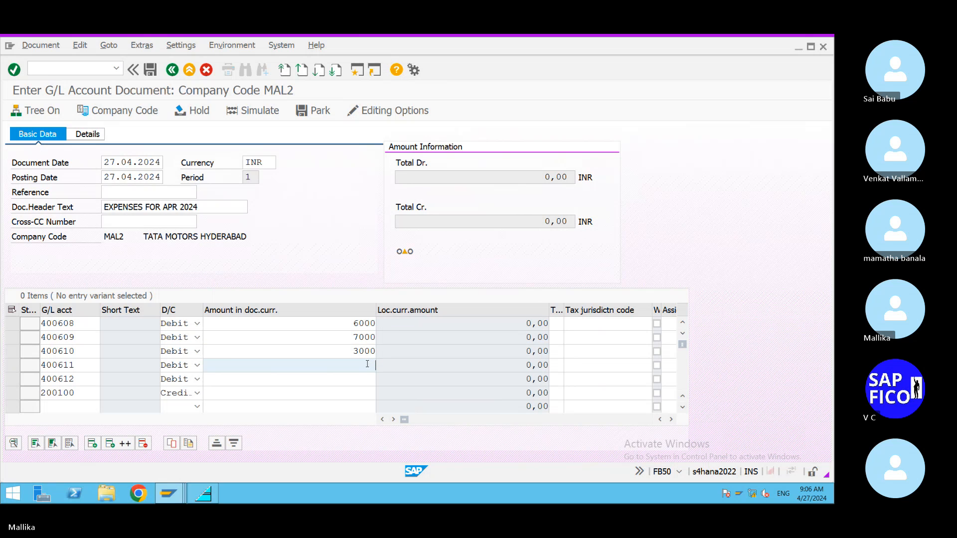
click(363, 224)
click(357, 382)
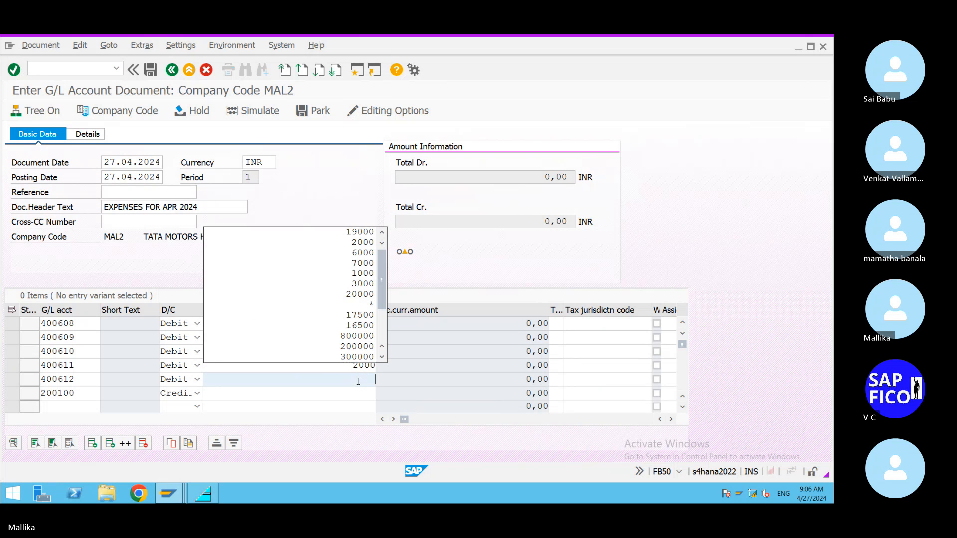
click(357, 274)
click(355, 392)
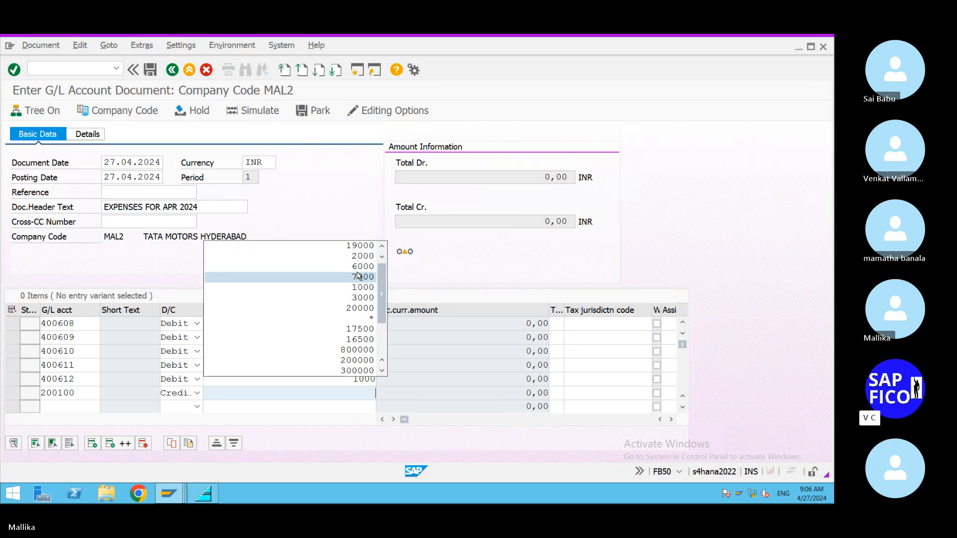
click(357, 246)
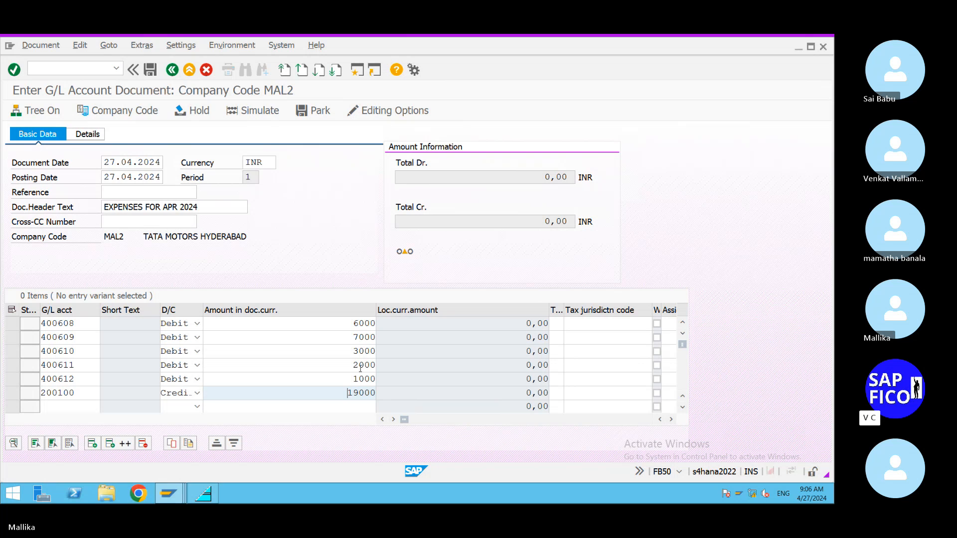
Step: Assign internal order 60000022 to each of the five debit line items, 400608 to 400612
click(672, 420)
click(672, 420)
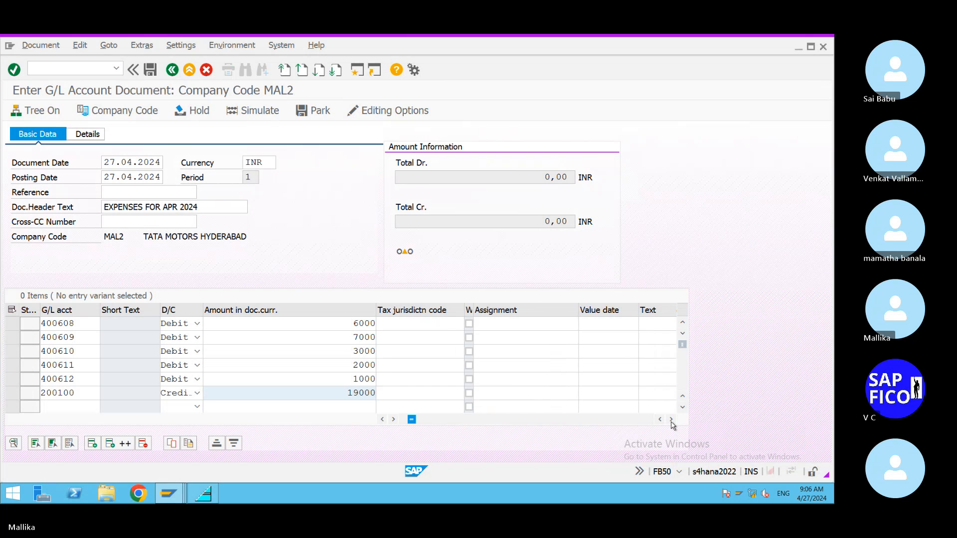
click(671, 420)
click(672, 421)
click(671, 420)
click(671, 420)
click(671, 421)
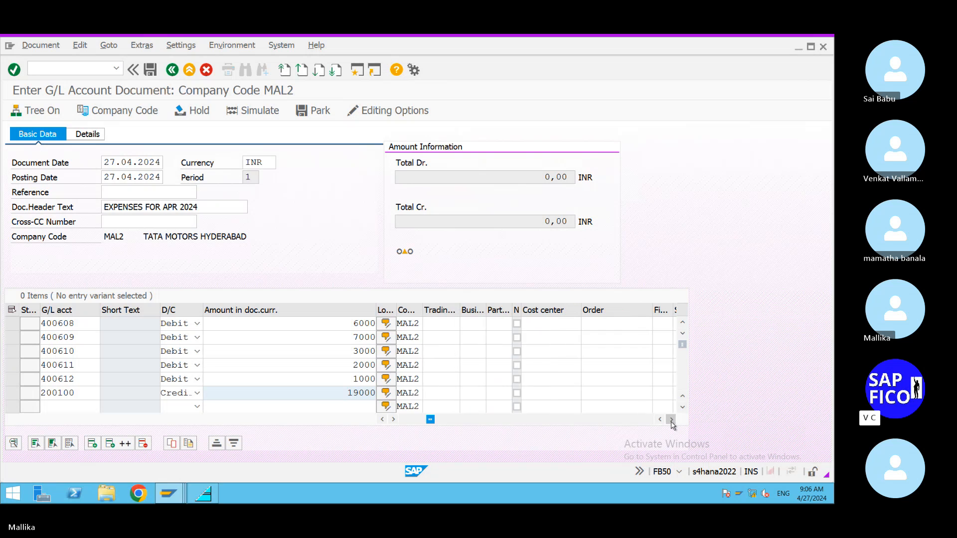
click(672, 420)
click(577, 324)
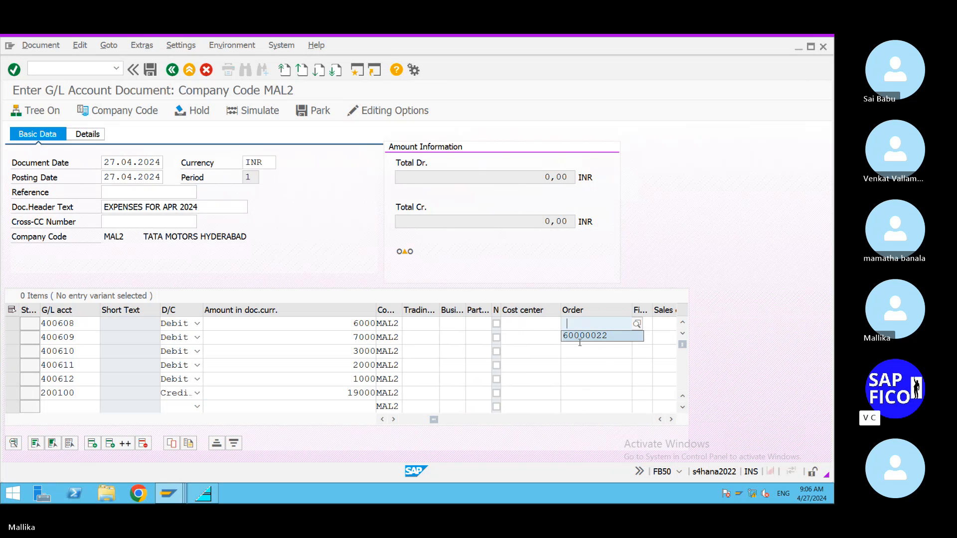
click(578, 336)
click(596, 340)
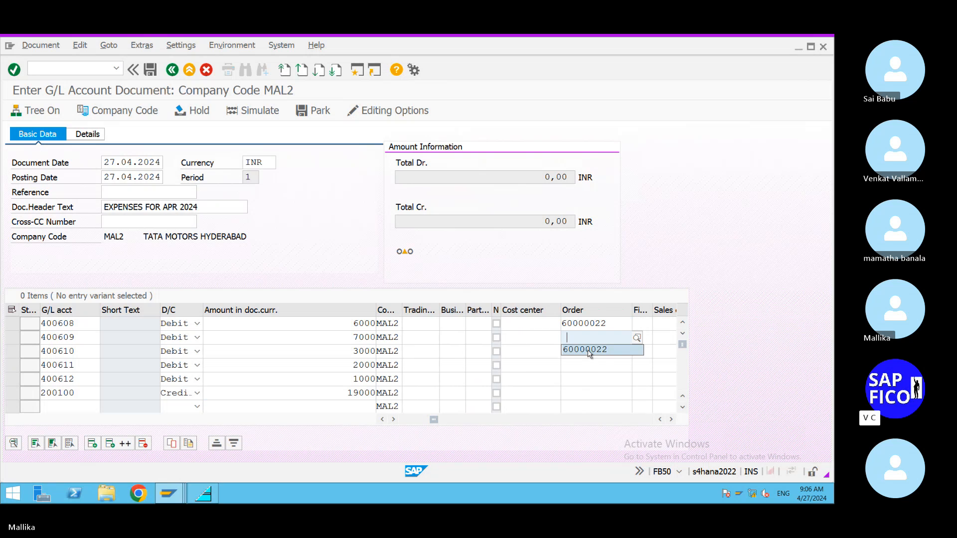
click(578, 349)
click(578, 351)
click(573, 365)
click(573, 365)
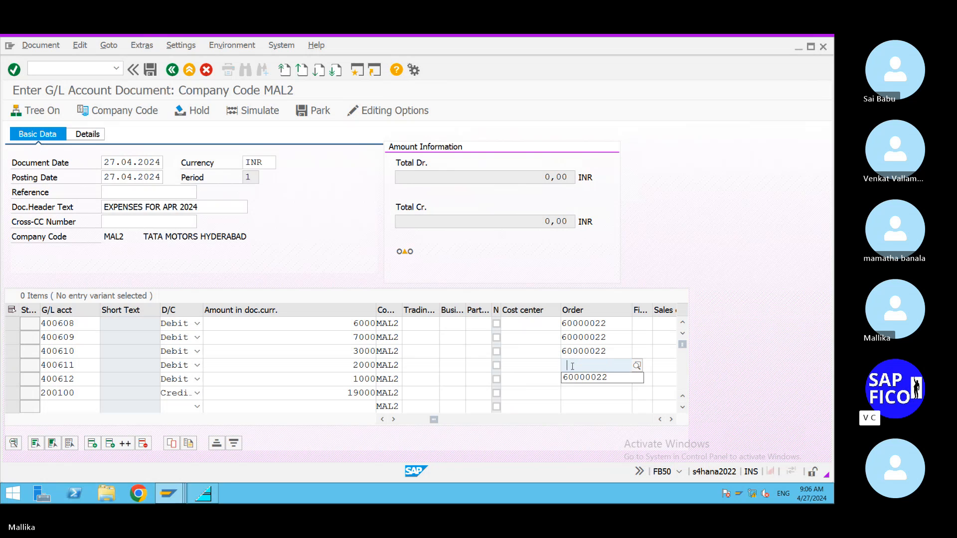
click(573, 378)
click(572, 379)
click(572, 392)
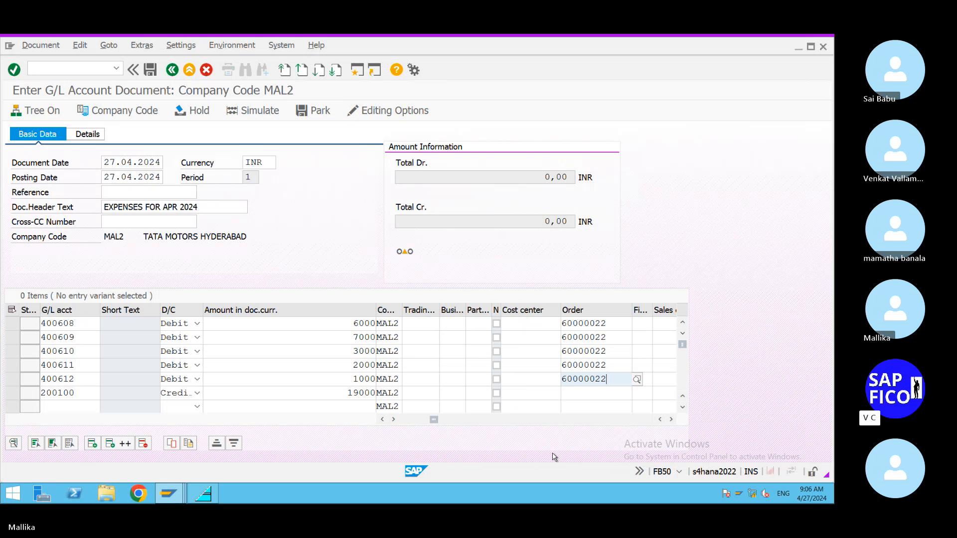
Step: Validate the line items, accepting the profit center assignment warning for each expense line
key(Return)
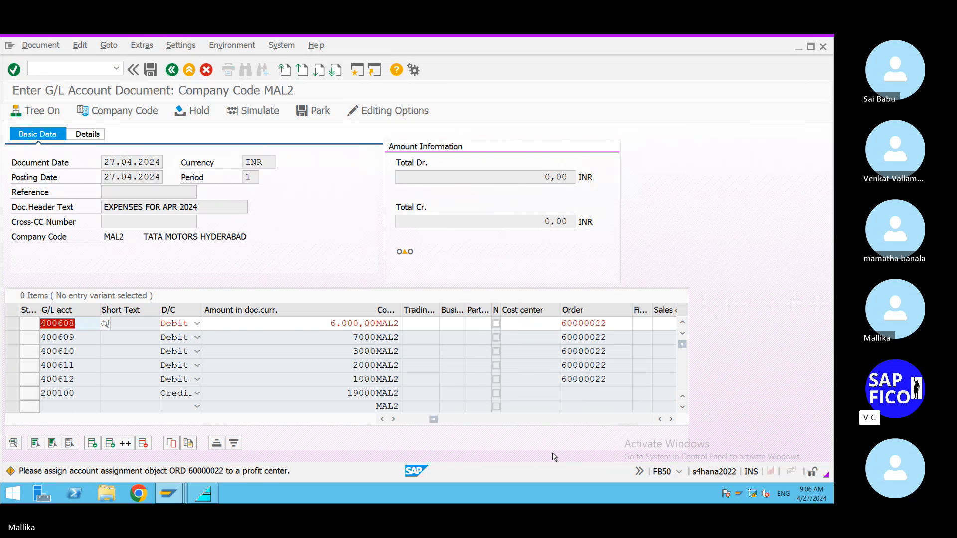
key(Return)
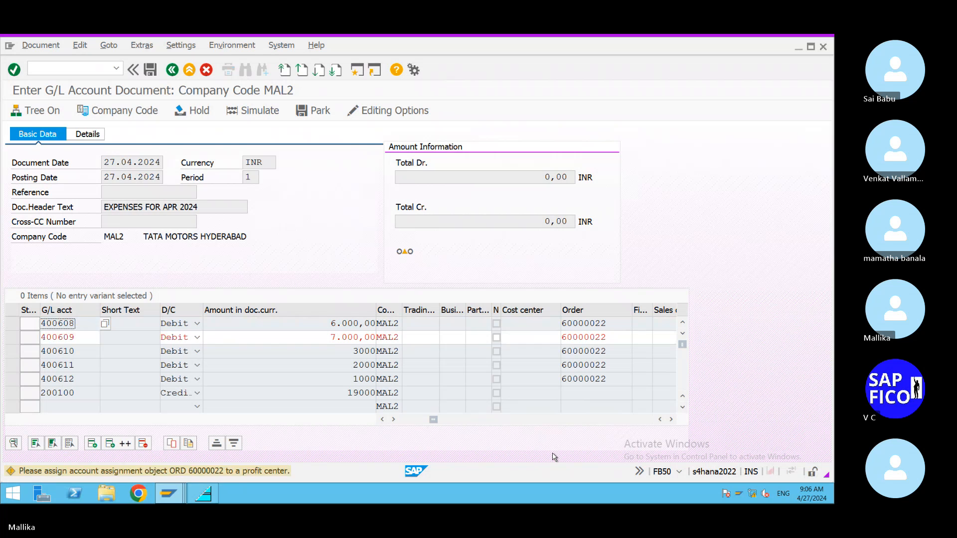
key(Return)
key(Return)
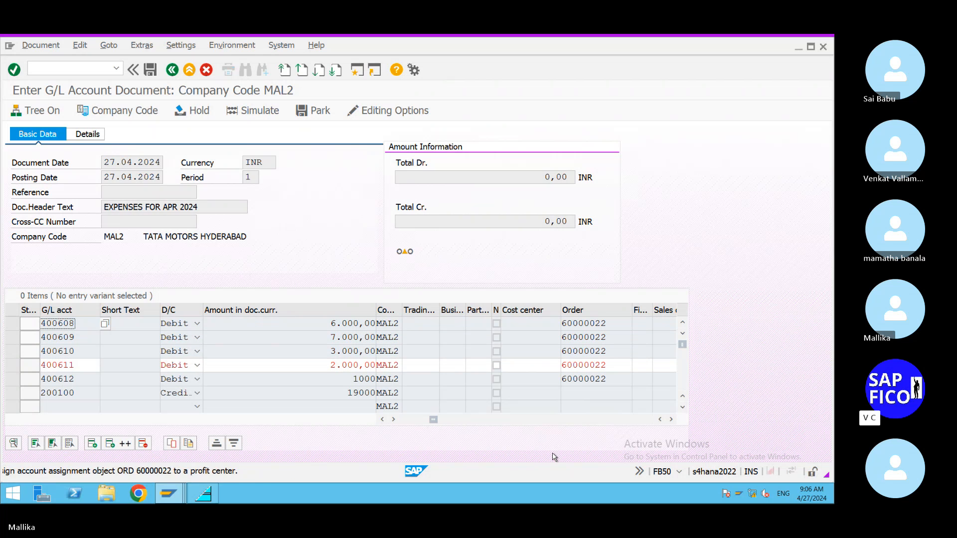
key(Return)
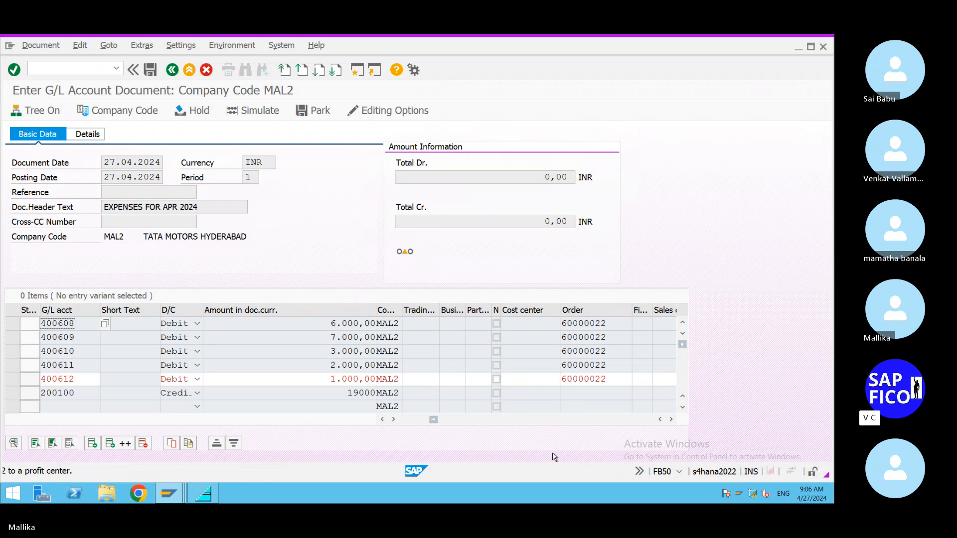
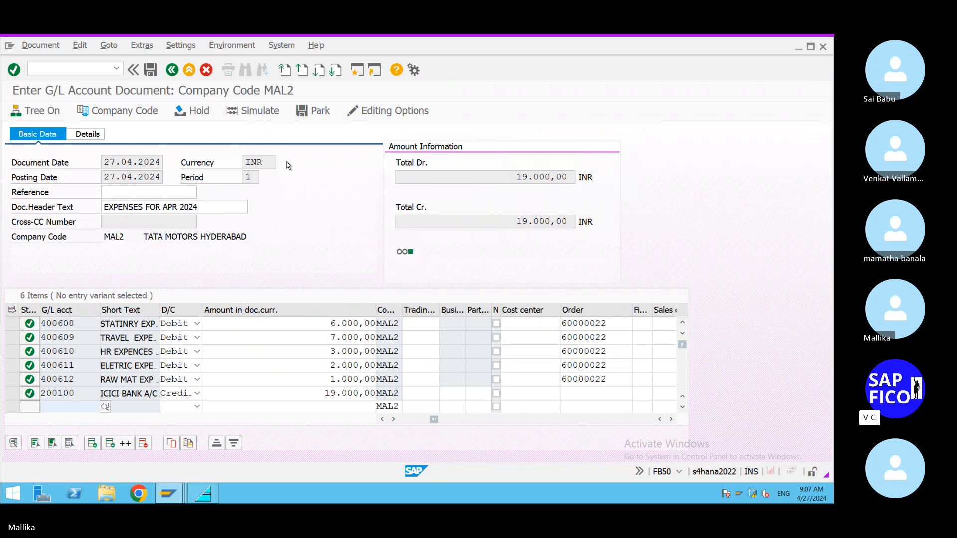
Step: Post the April 2024 expense document, accepting the repeated profit center warnings for the order
click(150, 70)
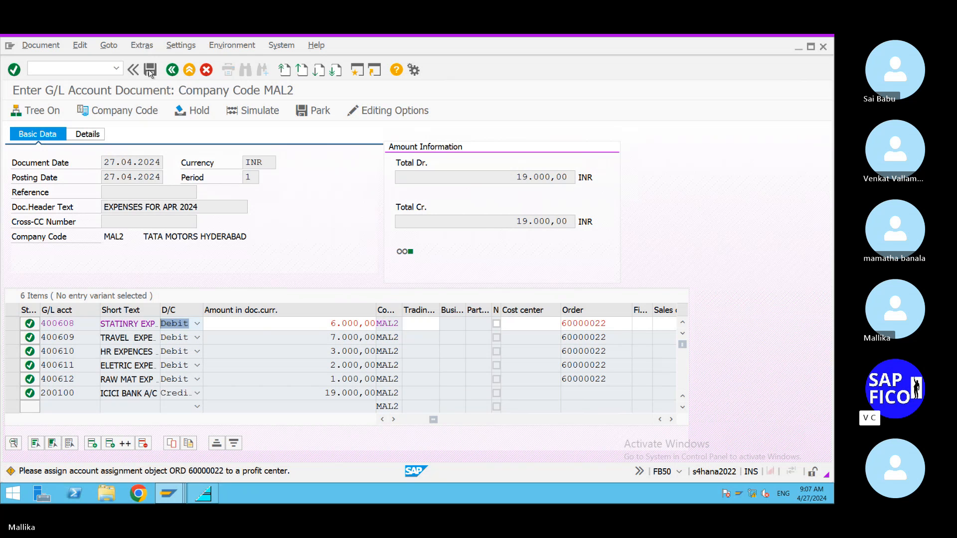
key(Return)
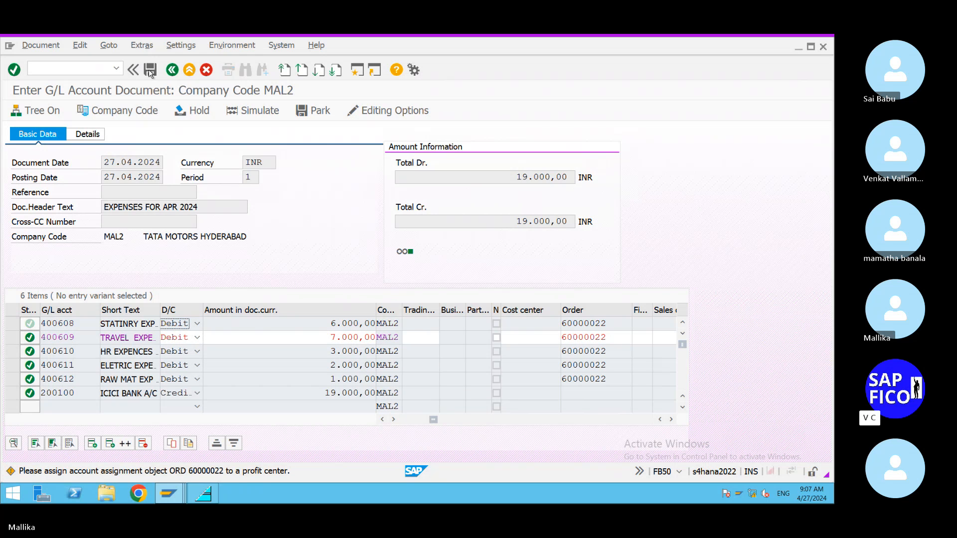
key(Return)
key(Return)
key(Return)
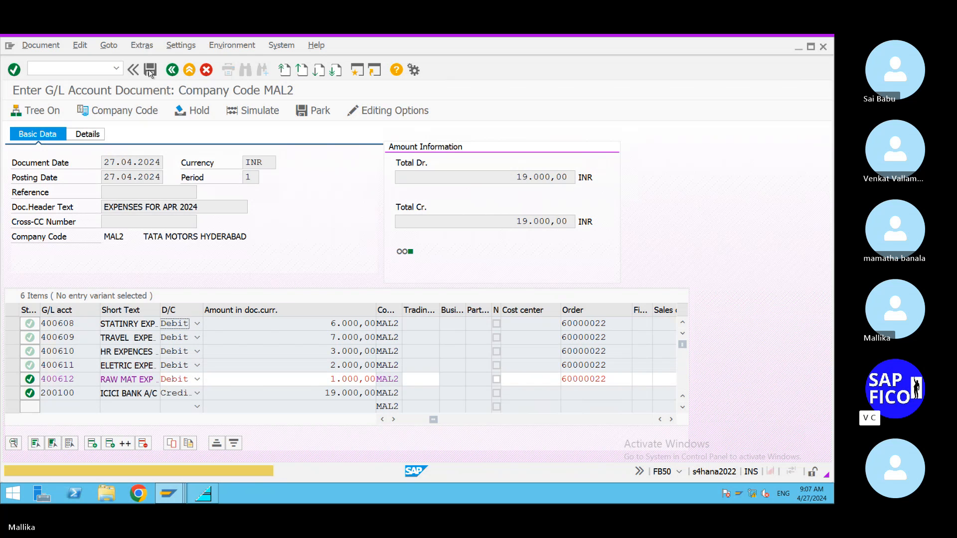
key(Return)
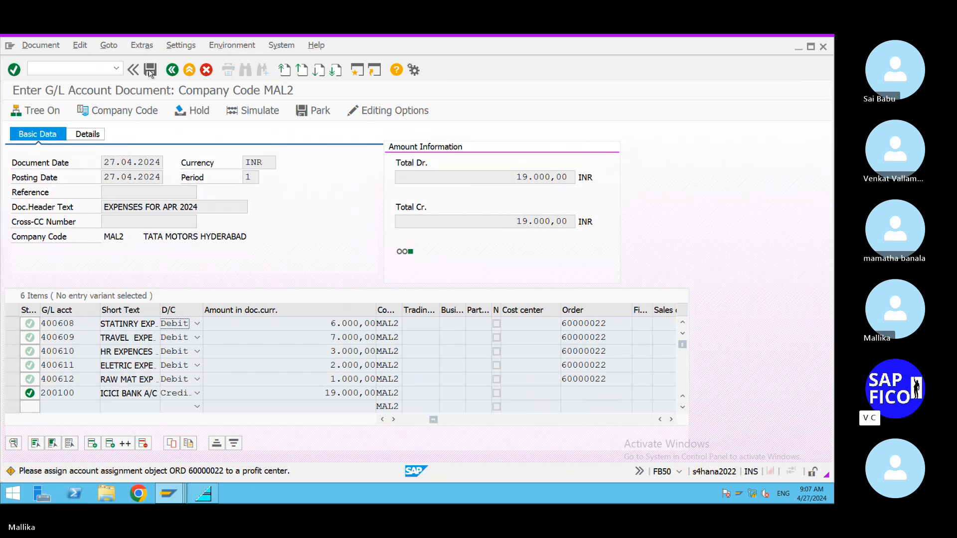
key(Return)
key(Return)
key(Return)
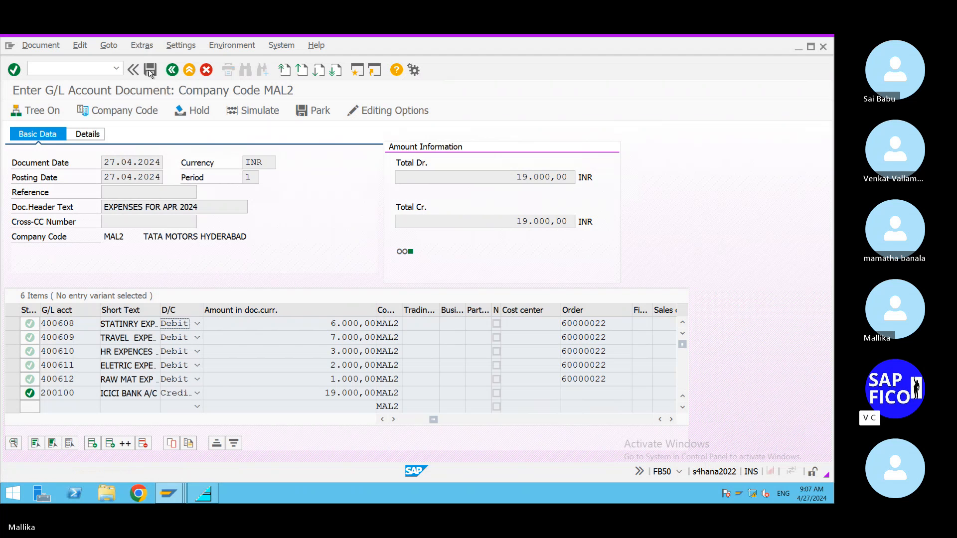
Step: Try to post the April 2024 expense document, accepting the remaining profit center warnings, and view the error message's details
key(Return)
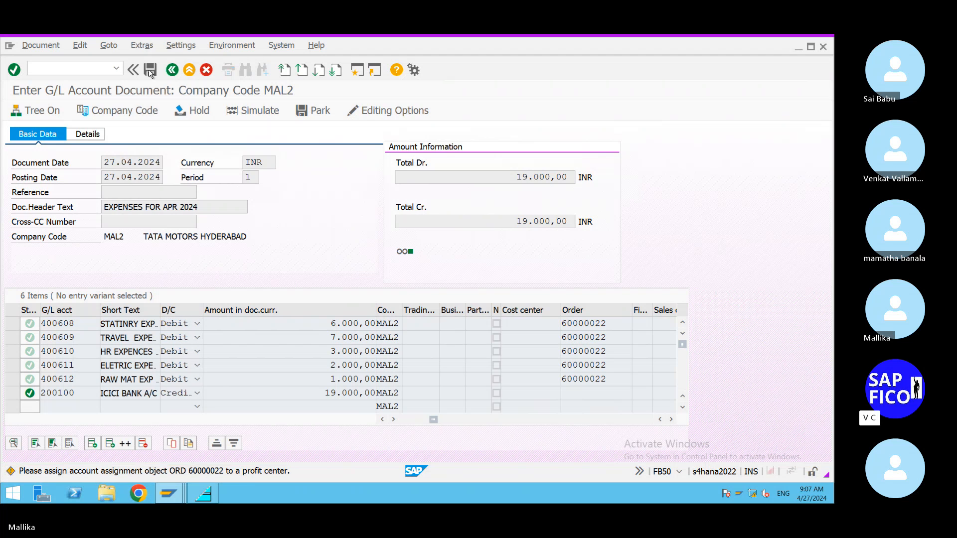
key(Return)
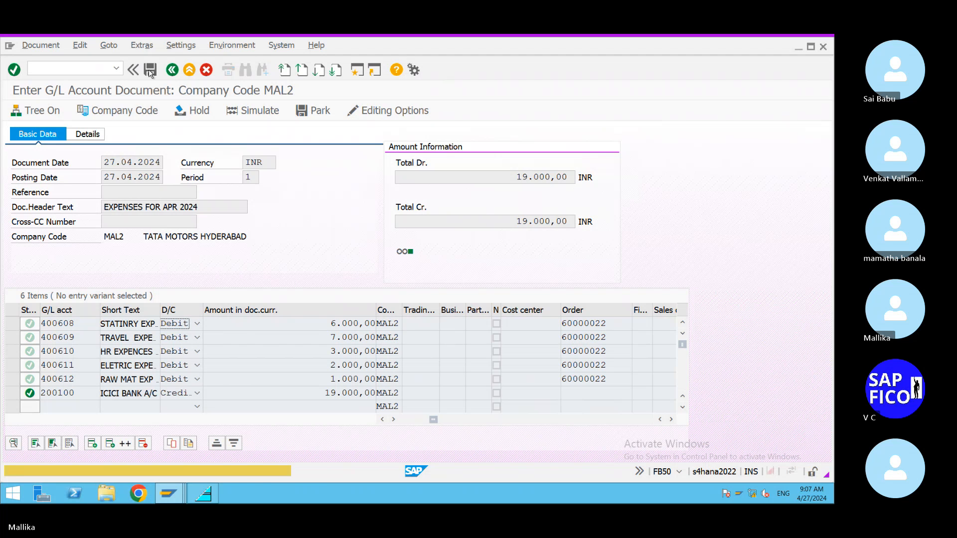
key(Return)
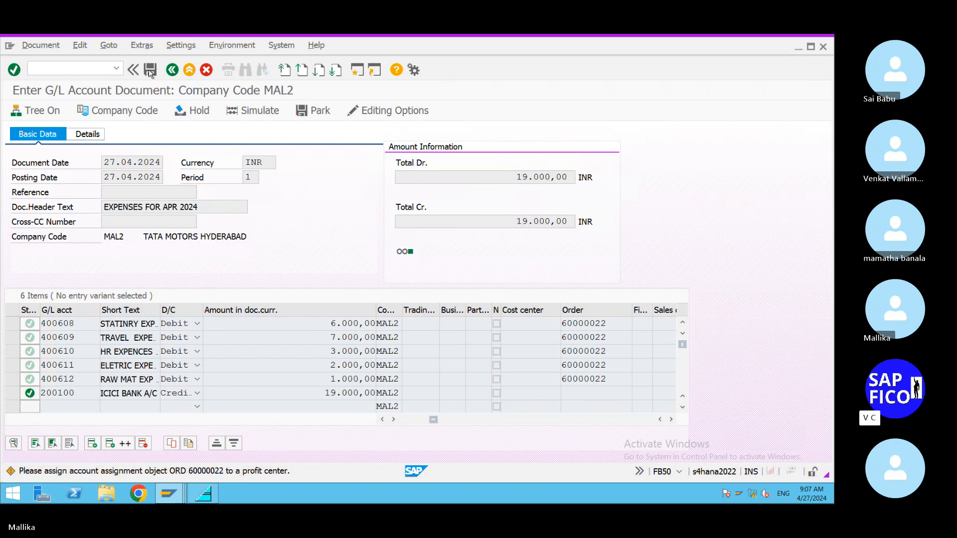
key(Return)
key(Return)
key(Return)
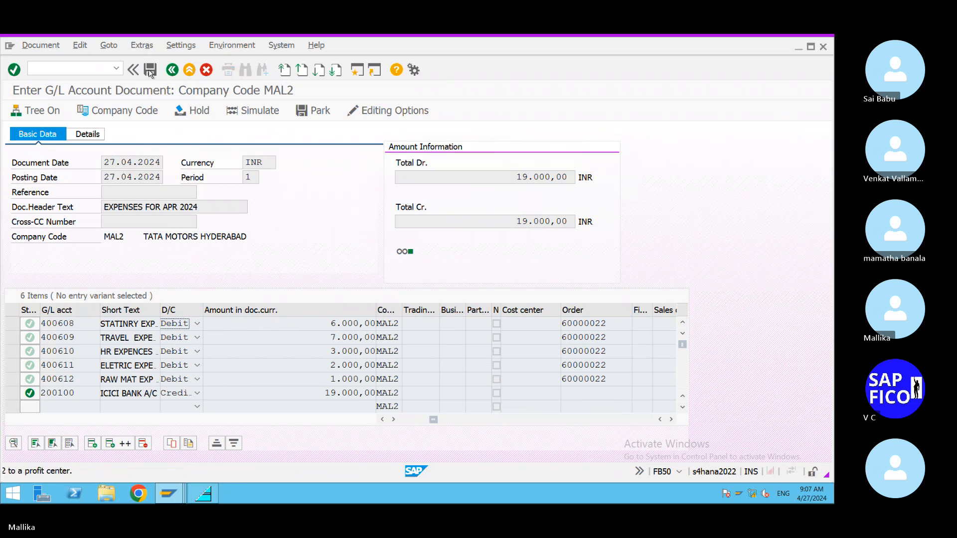
key(Return)
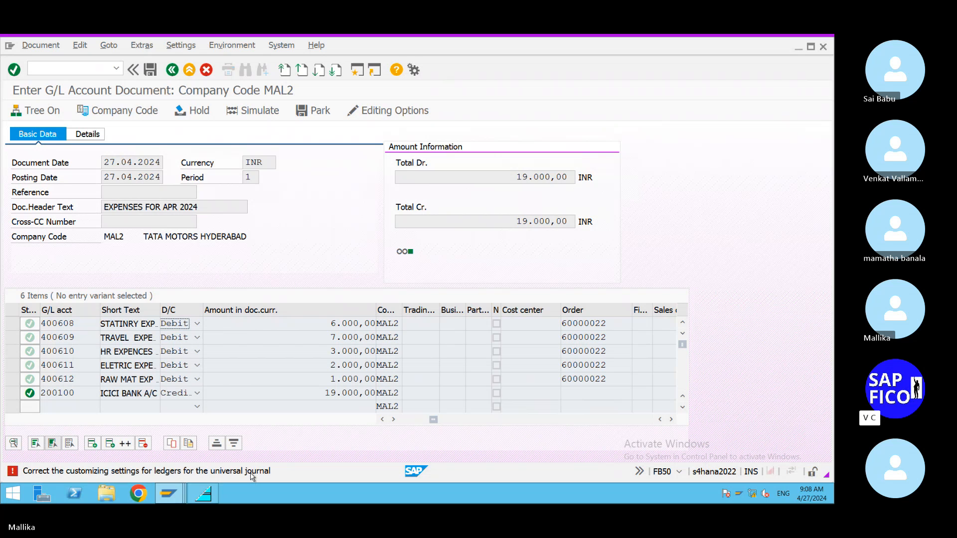
click(11, 472)
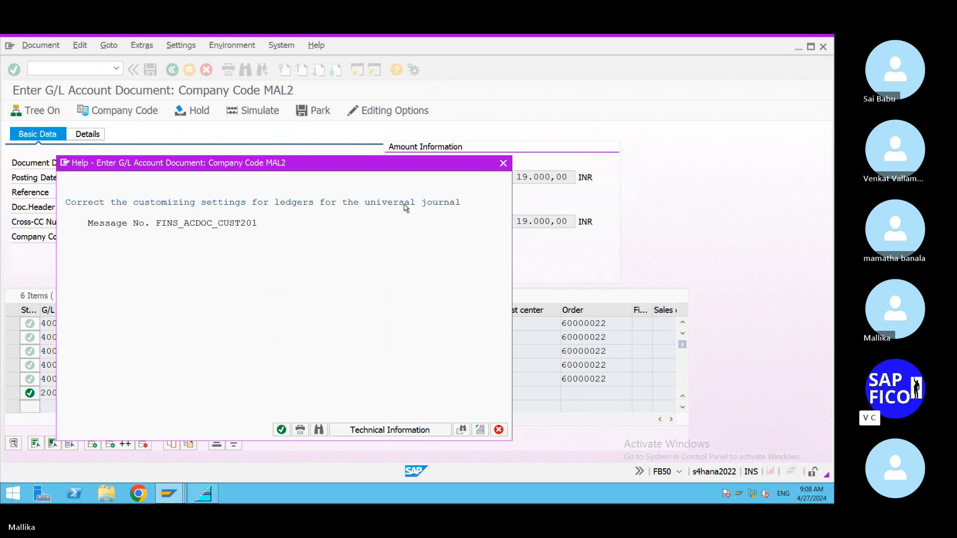
click(503, 164)
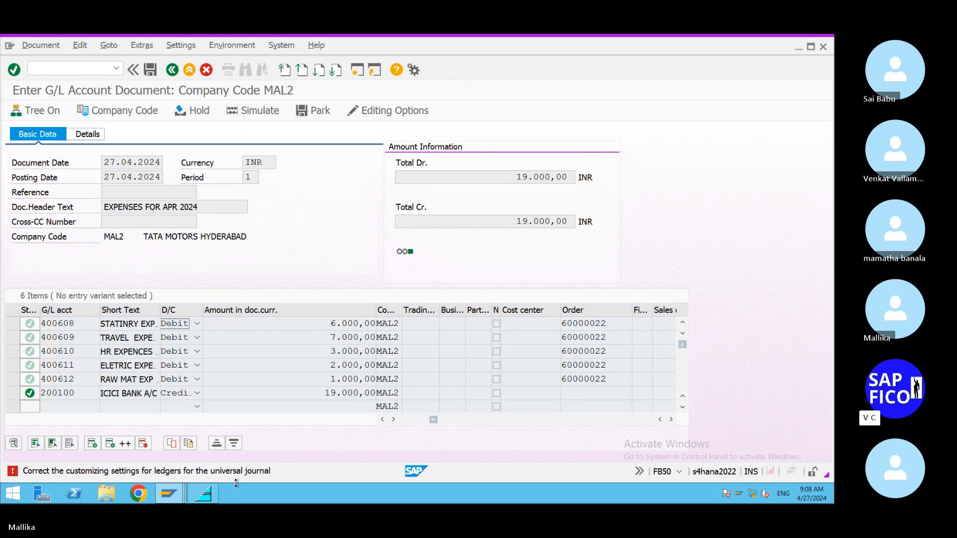
Step: Switch to the G/L account display session and leave the transaction to return to SAP Easy Access
click(177, 494)
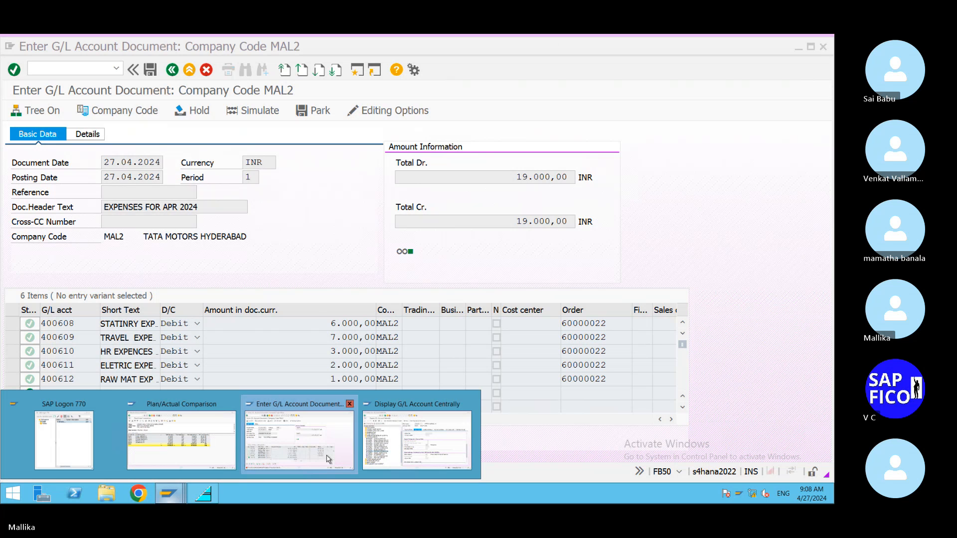
click(408, 445)
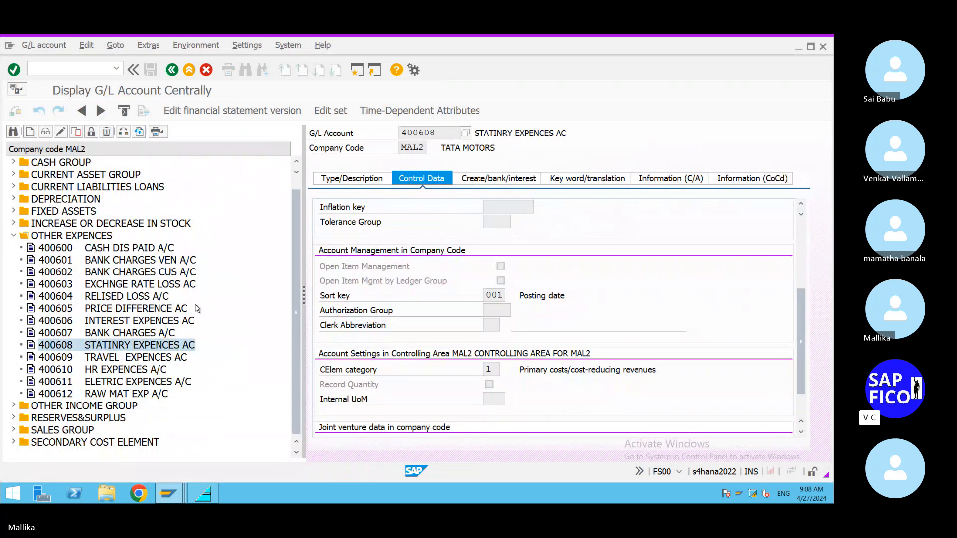
click(41, 69)
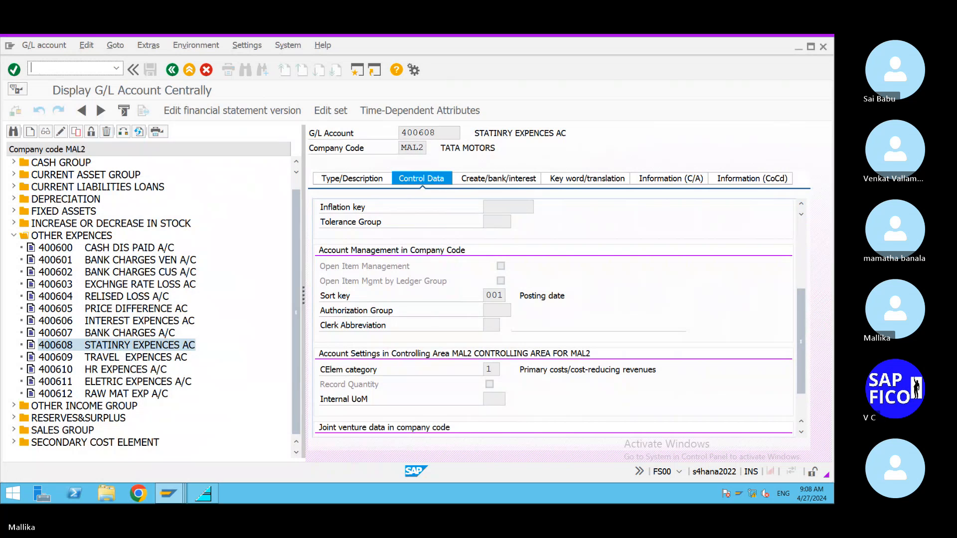
text(/n)
key(Return)
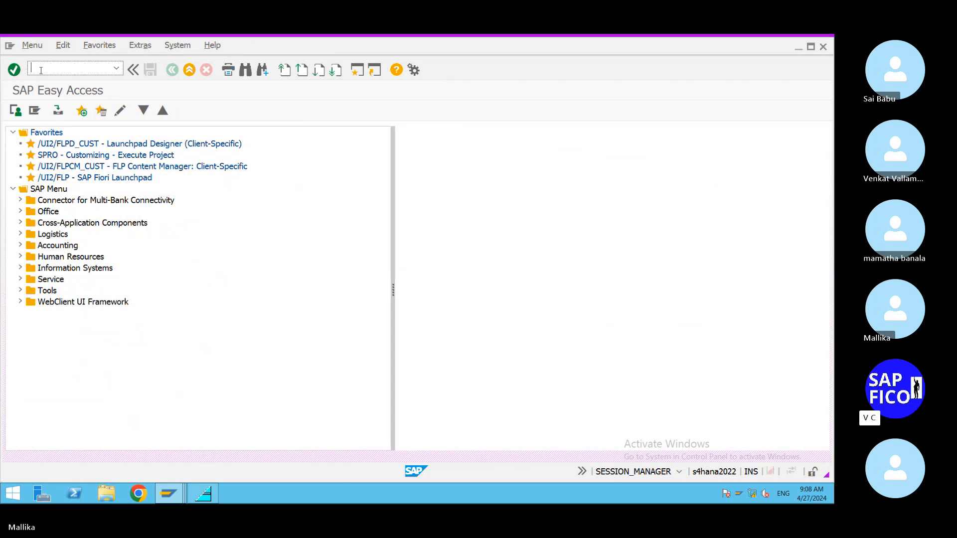
text(FINS_)
key(BackSpace)
key(BackSpace)
key(BackSpace)
key(BackSpace)
key(BackSpace)
Step: Return to the FB50 session and review the details of its ledger customizing error message
mouse_move(173, 488)
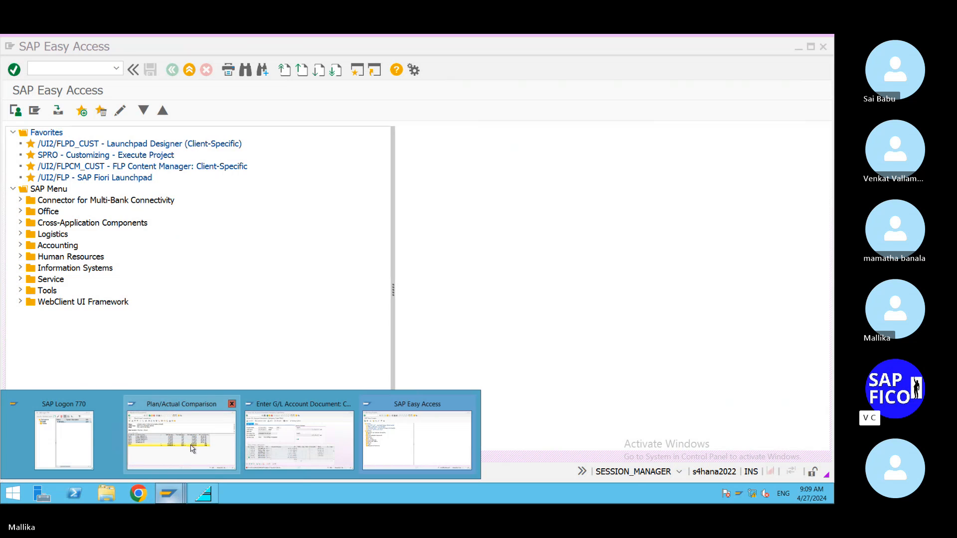
click(309, 451)
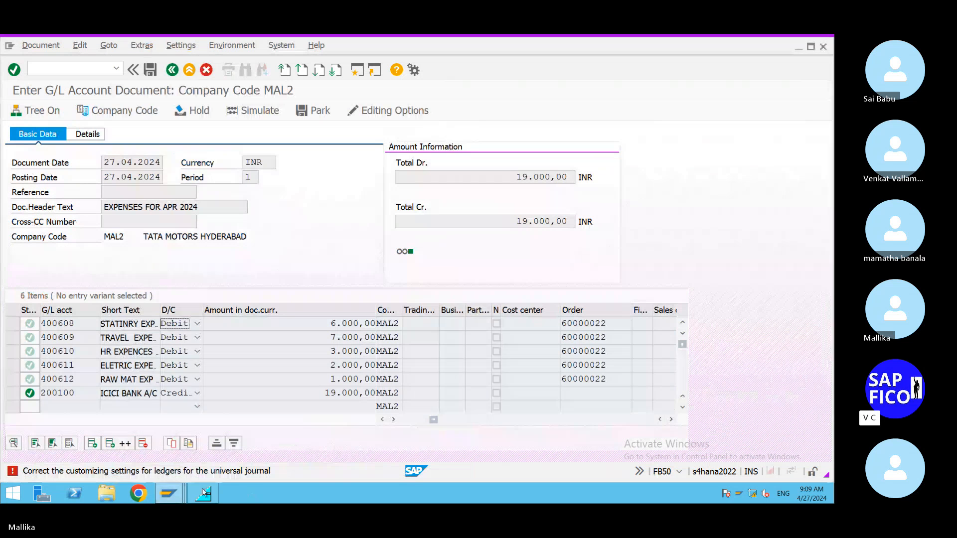
click(11, 470)
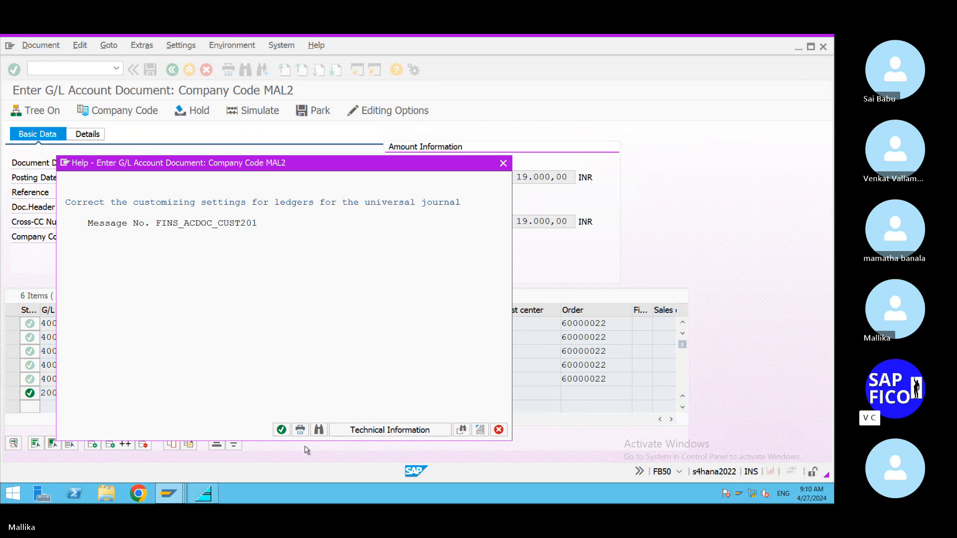
click(502, 163)
Step: Switch to the SAP Easy Access session and start transaction FINS_CUST_CONS_CHK_P
mouse_move(179, 496)
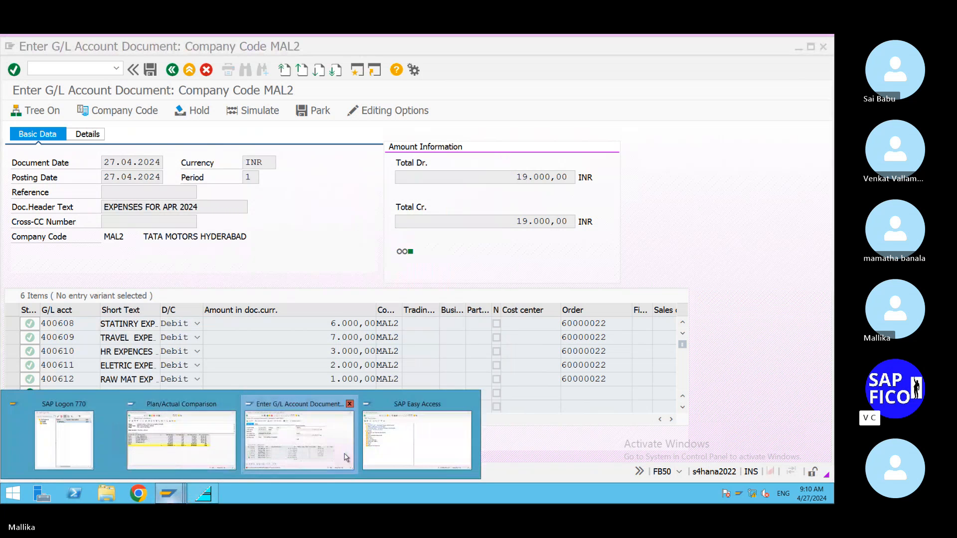
click(408, 445)
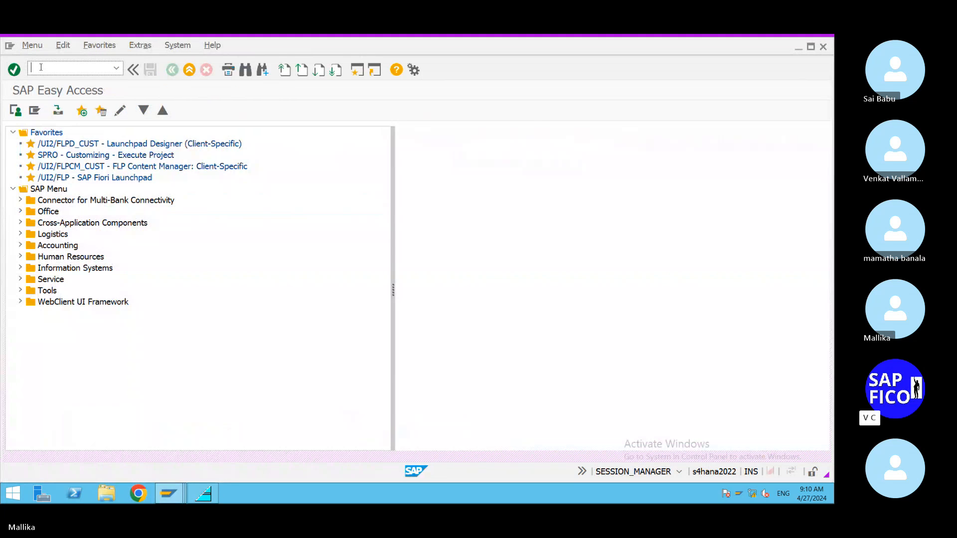
text(FINS)
text(_FI)
text(UST)
text(_CO)
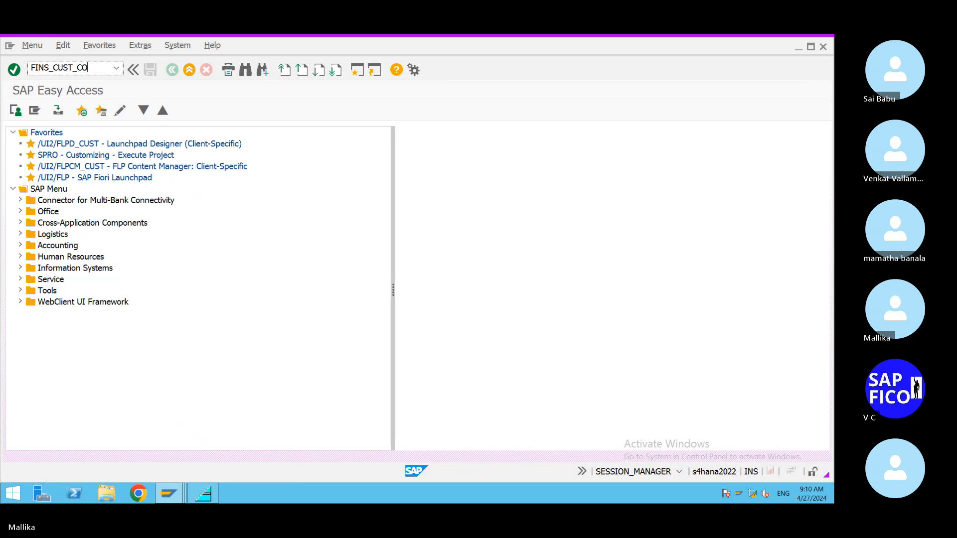
text(NS_CH)
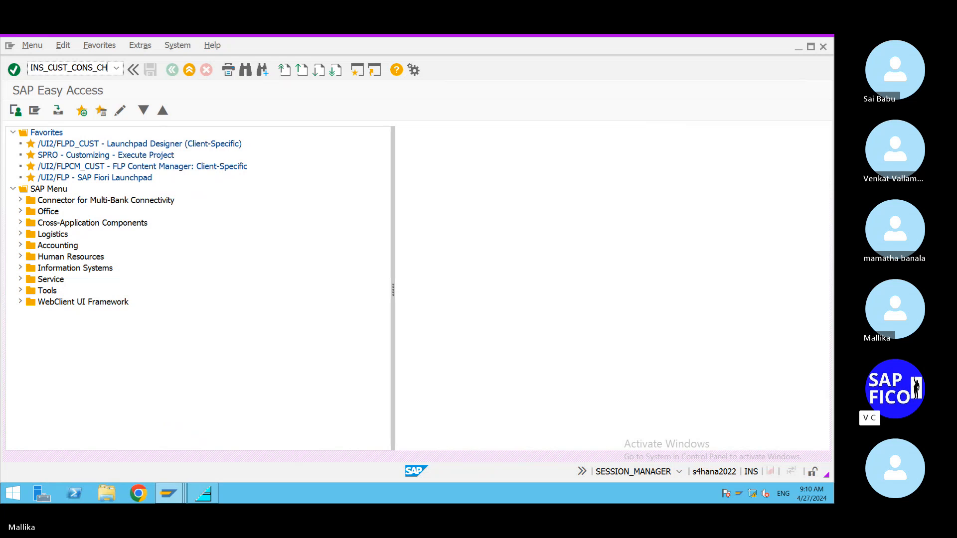
text(K)
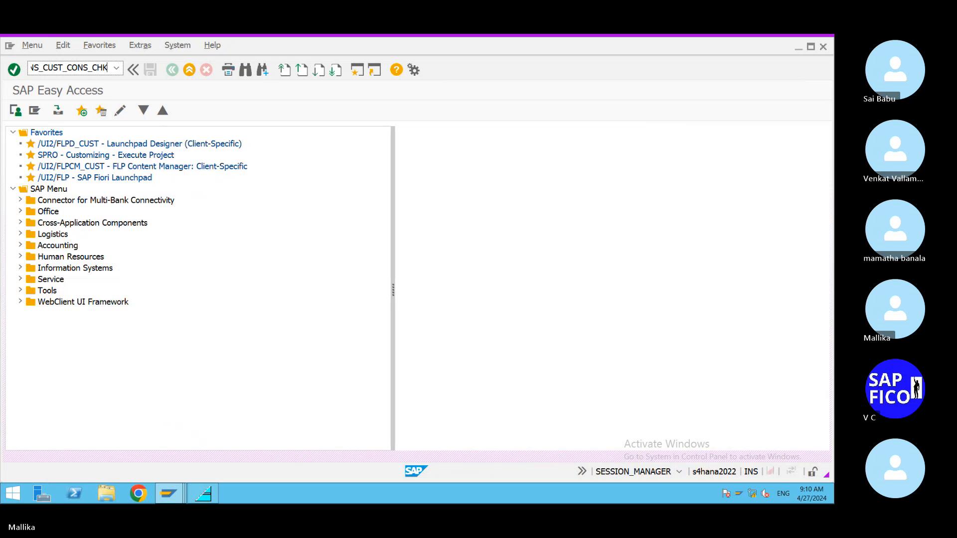
text(_P)
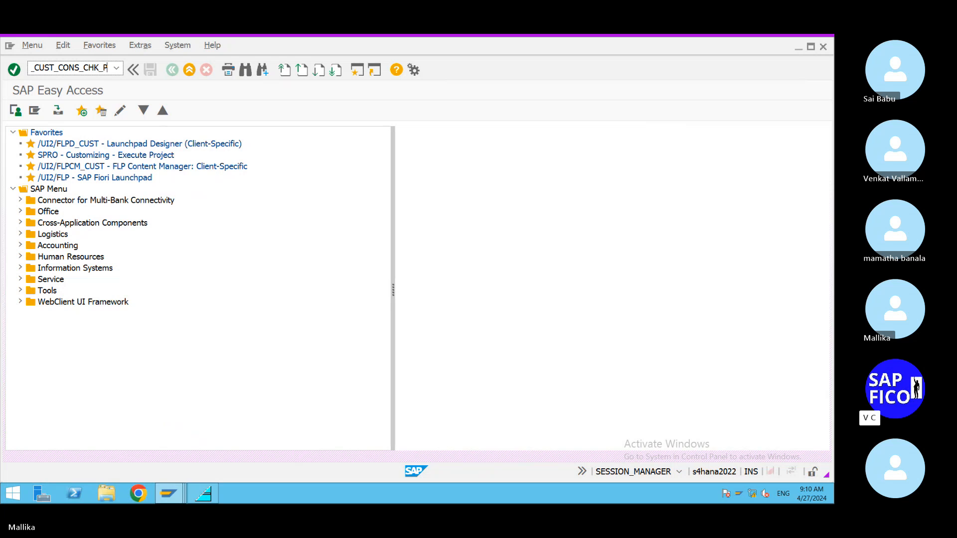
key(Return)
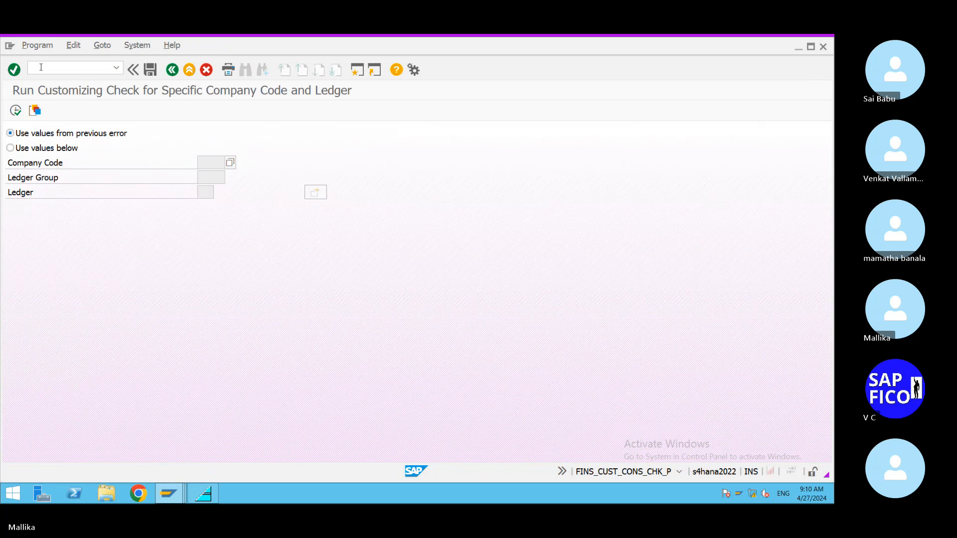
Step: Run the customizing check using specified values, with company code MAL2 and ledger 0L
click(10, 148)
click(222, 164)
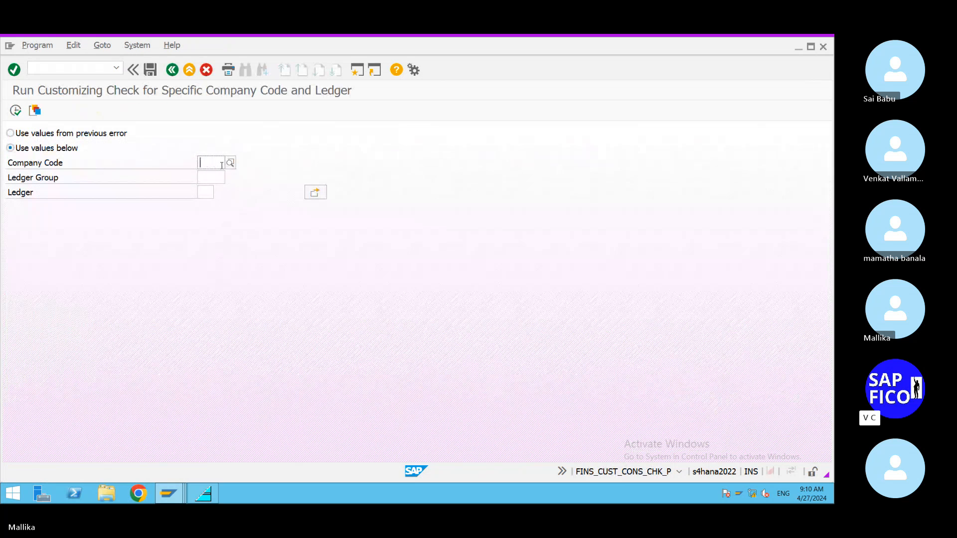
text(MA)
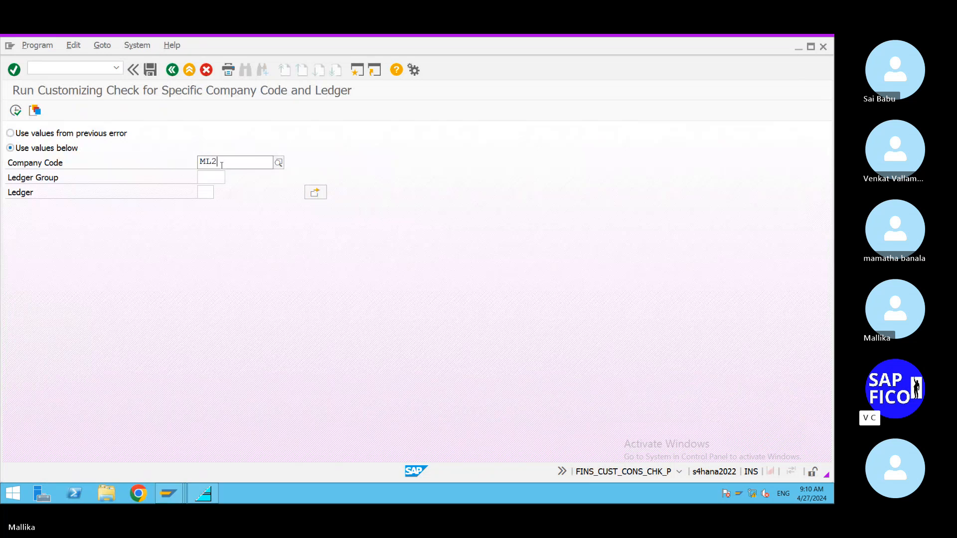
text(L2)
click(212, 187)
click(210, 176)
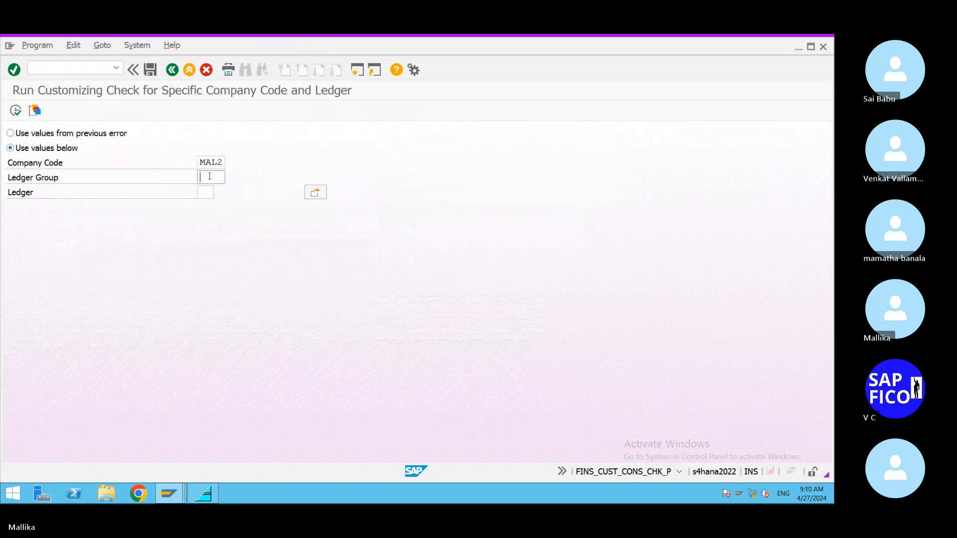
click(211, 195)
text(0L)
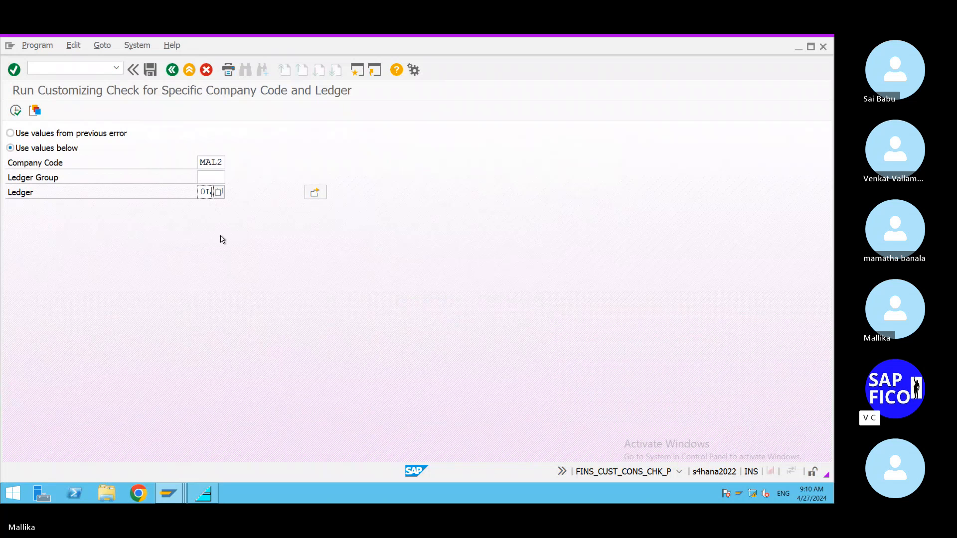
click(15, 110)
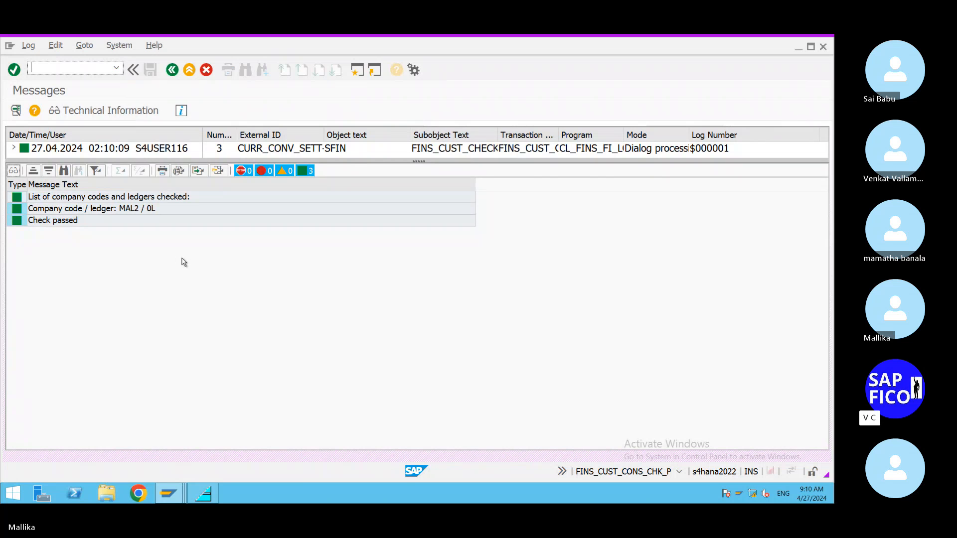
Step: Rerun the customizing check for company code MAL2 with the ledger left blank
click(171, 70)
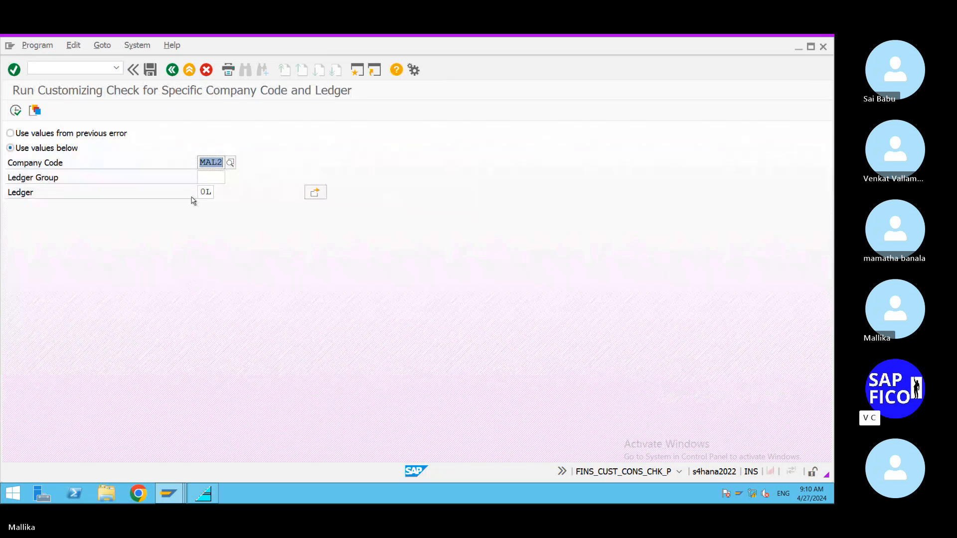
click(204, 192)
key(BackSpace)
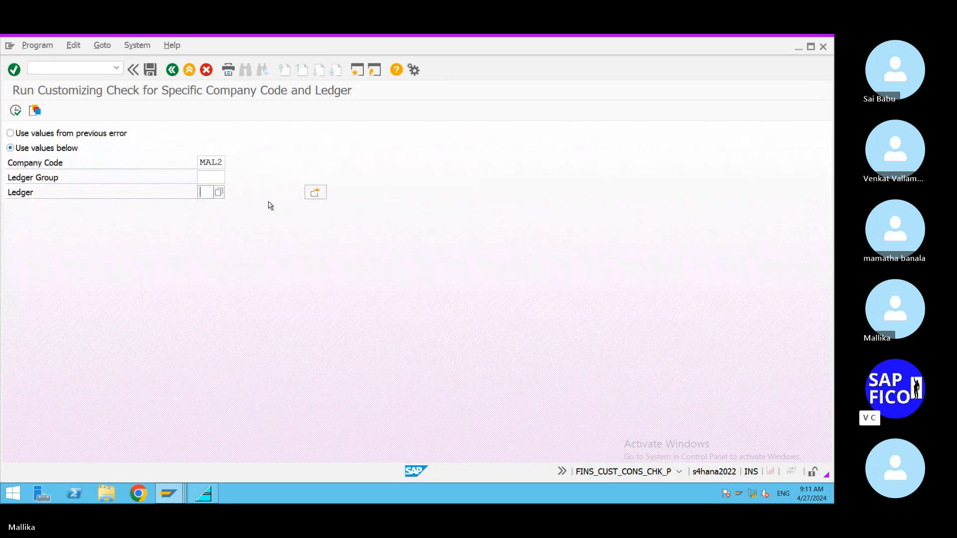
click(16, 111)
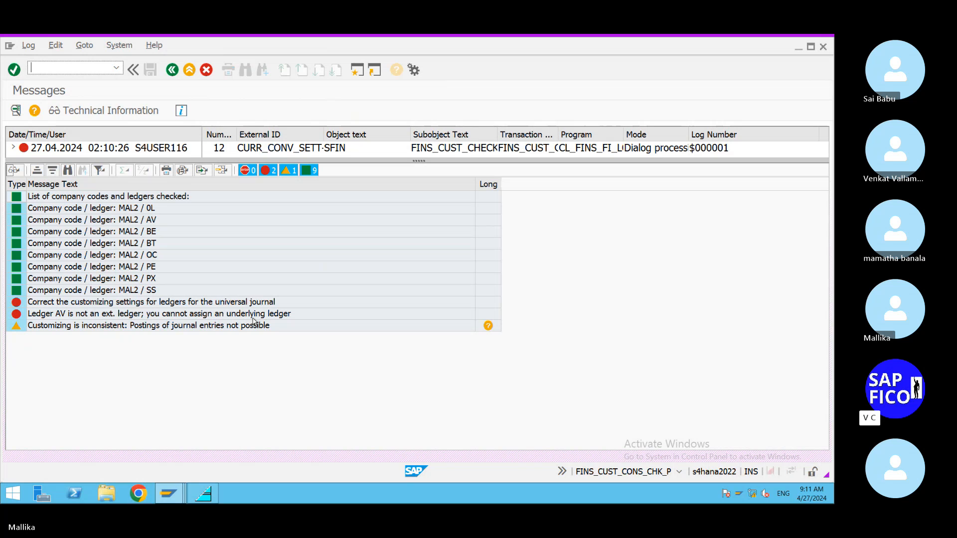
Step: Open transaction FINSC_LEDGER in a new session and dismiss its consistency check messages
click(356, 70)
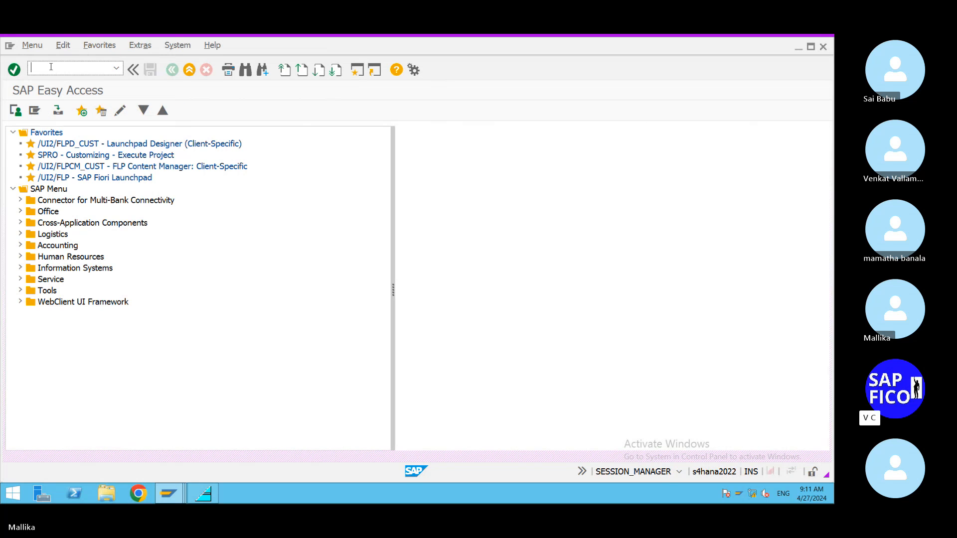
text(/NFINSC_LEDGER)
key(Return)
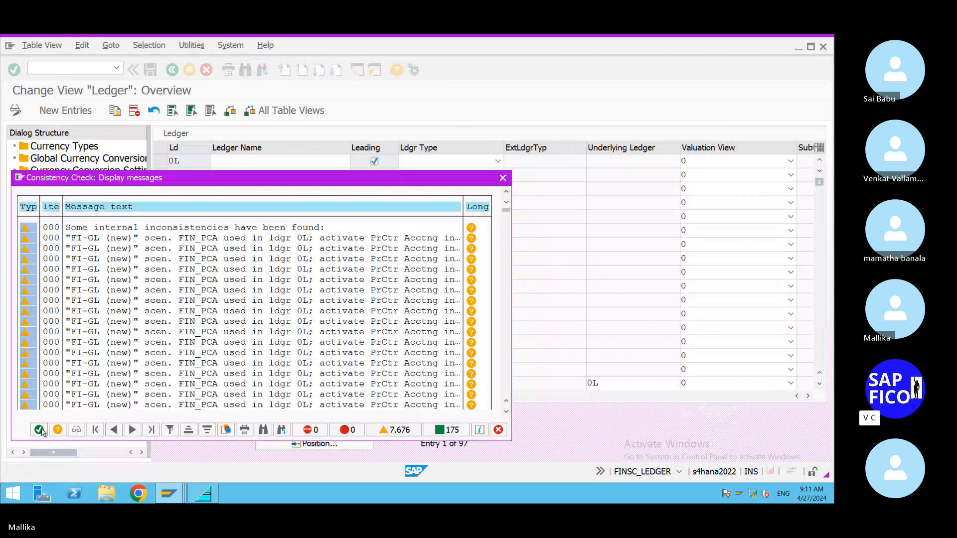
click(39, 430)
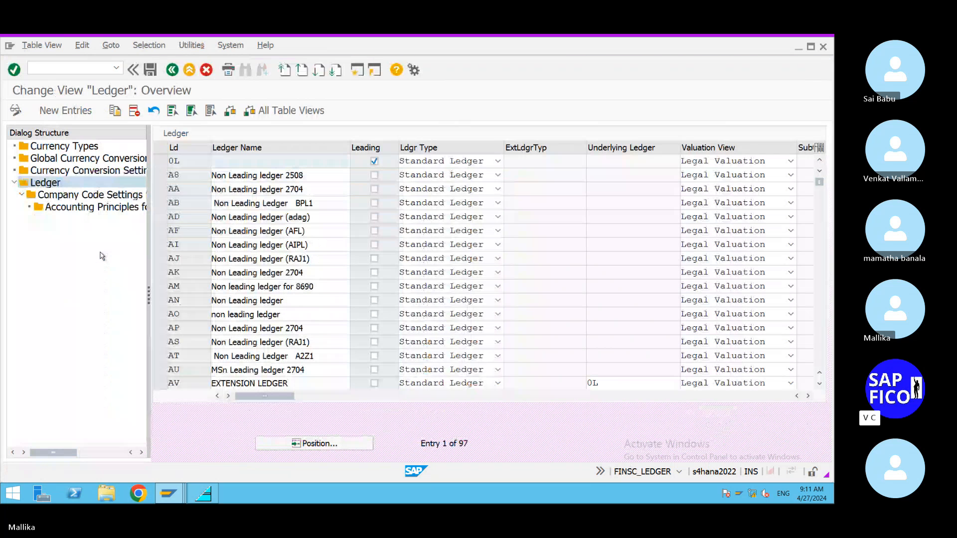
Step: Look at the company code settings for ledger 0L and return to the ledger overview
click(125, 200)
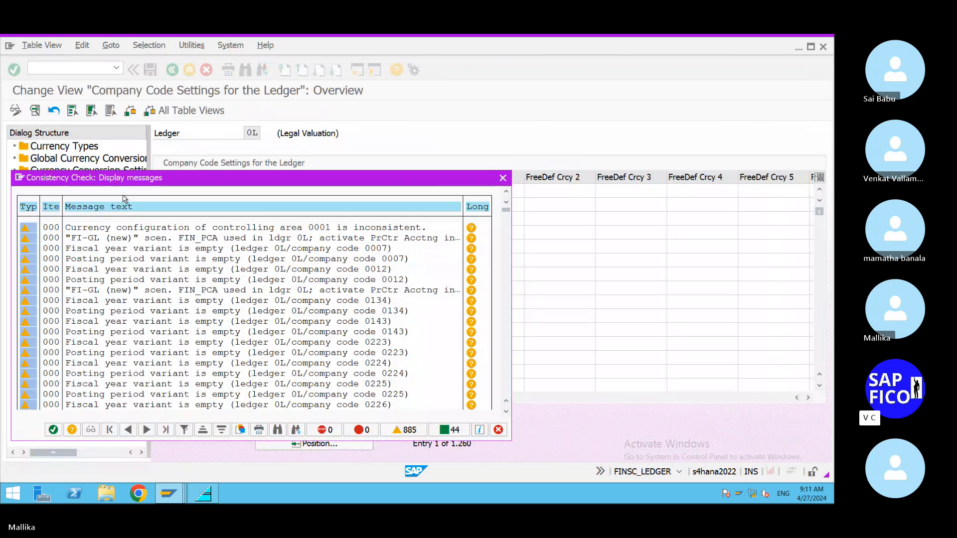
click(53, 430)
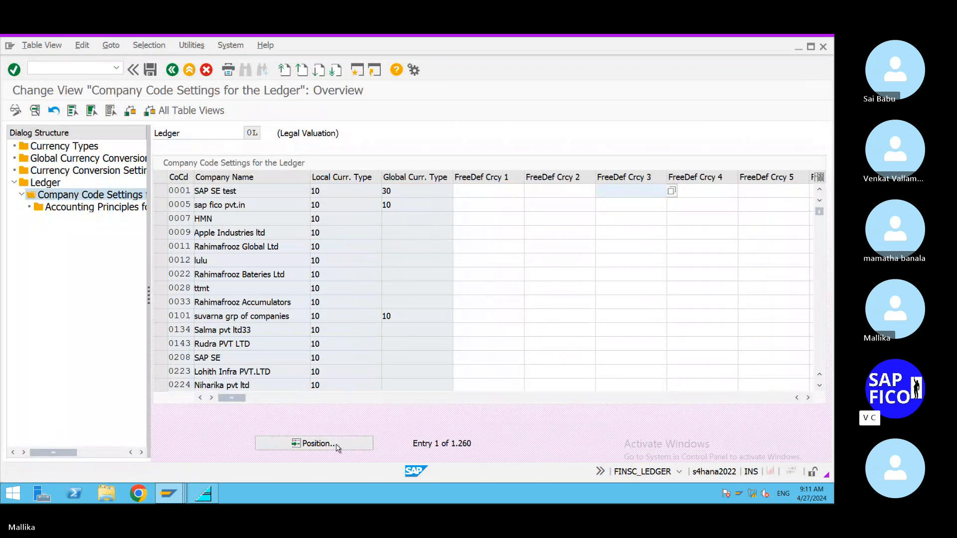
double_click(38, 184)
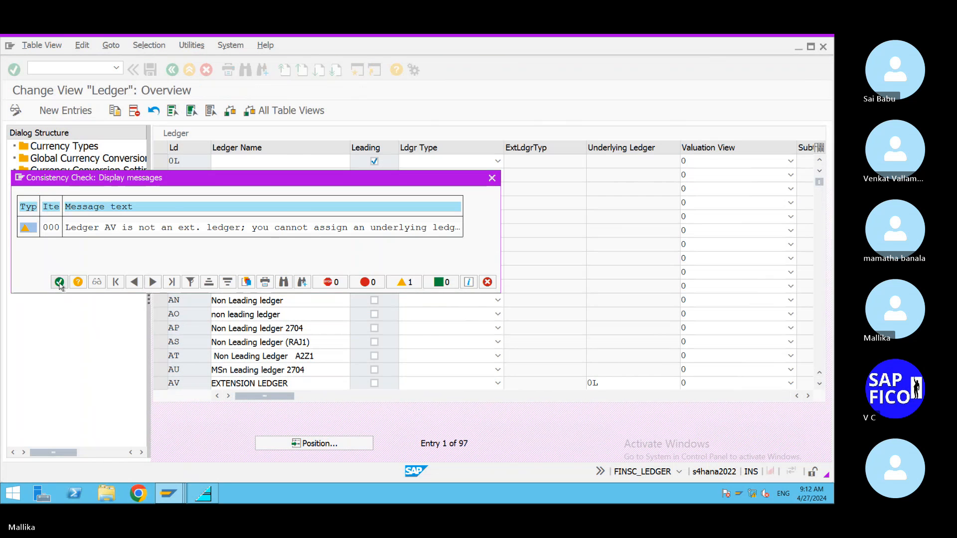
Step: Dismiss the consistency check message and clear the underlying ledger assigned to ledger AV
click(59, 282)
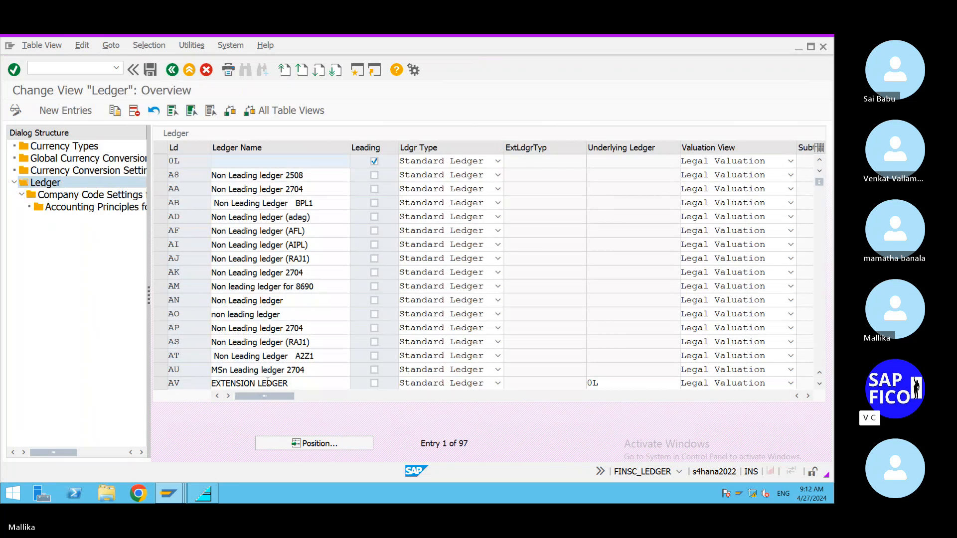
double_click(820, 385)
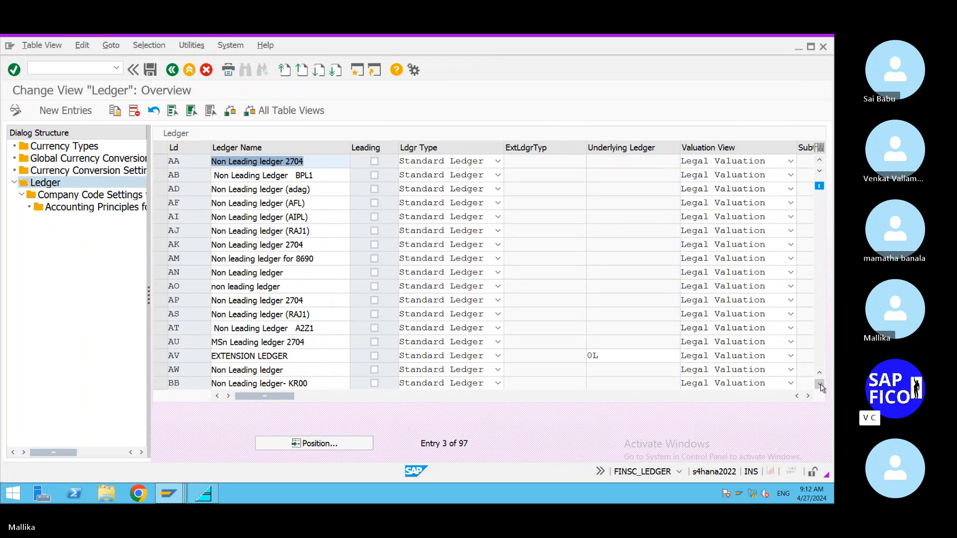
click(820, 384)
click(160, 342)
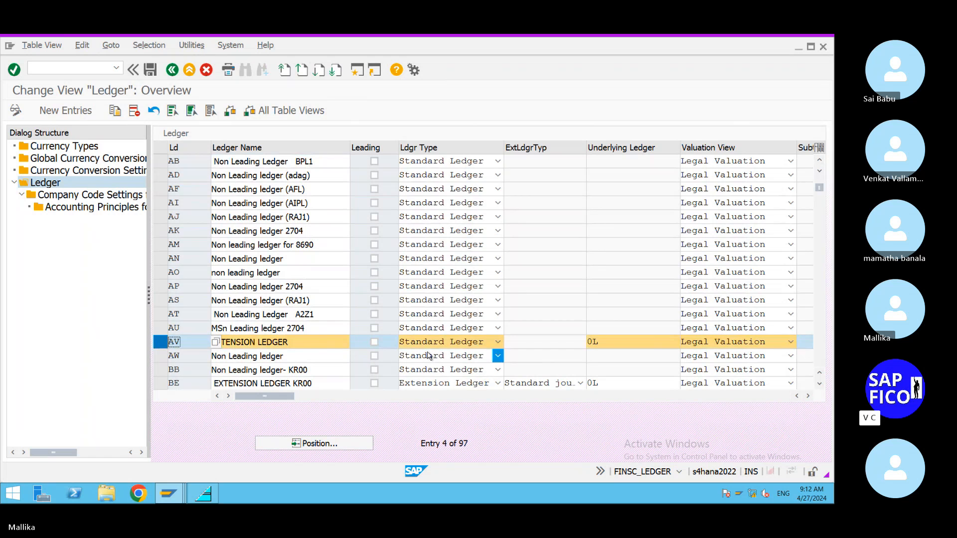
click(614, 345)
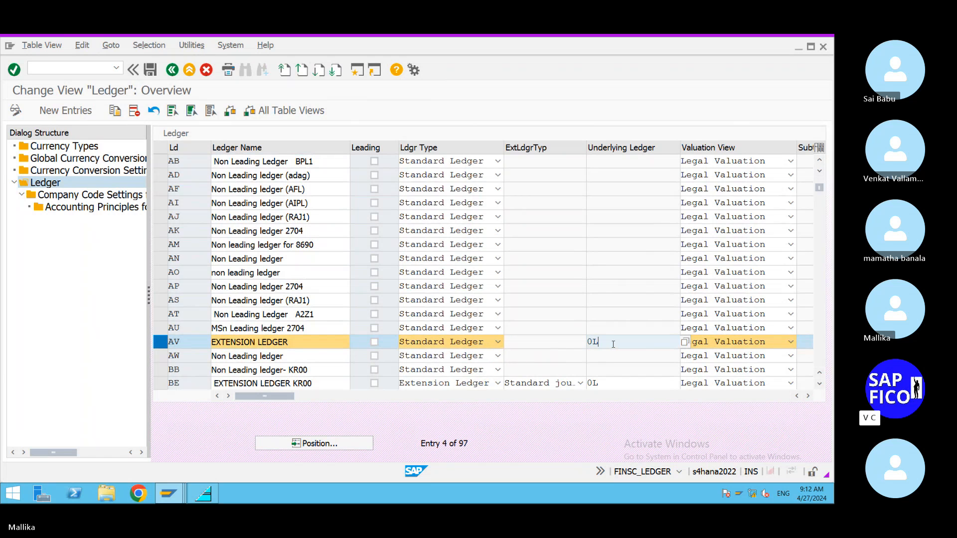
key(shift+Home)
key(BackSpace)
click(819, 383)
click(820, 384)
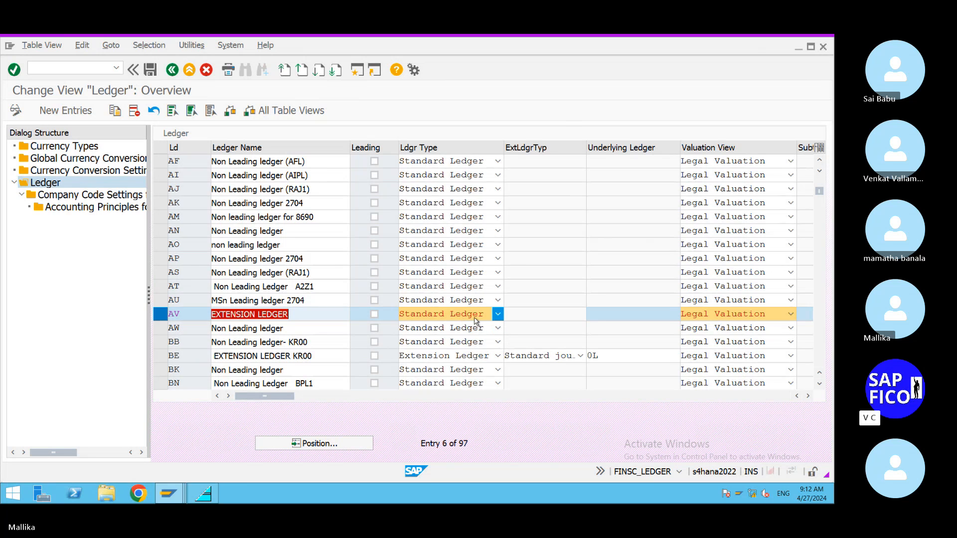
Step: Set the ledger type of ledger AV to Extension Ledger and save it under customizing request A4HK909170
click(496, 315)
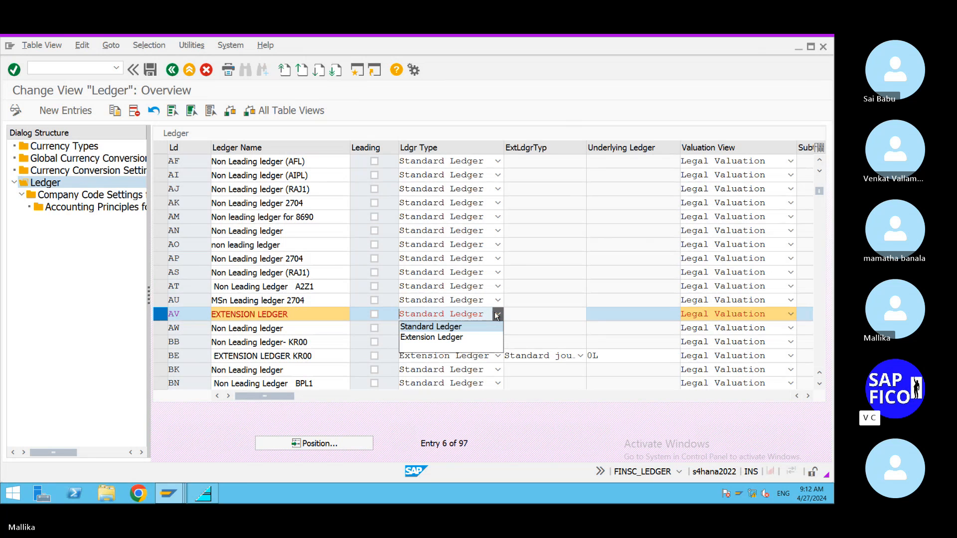
click(470, 341)
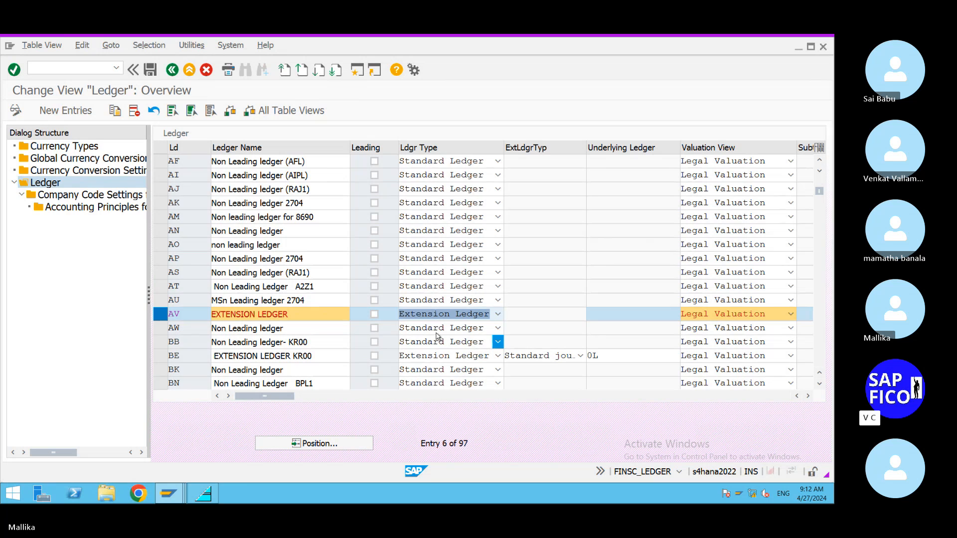
click(150, 70)
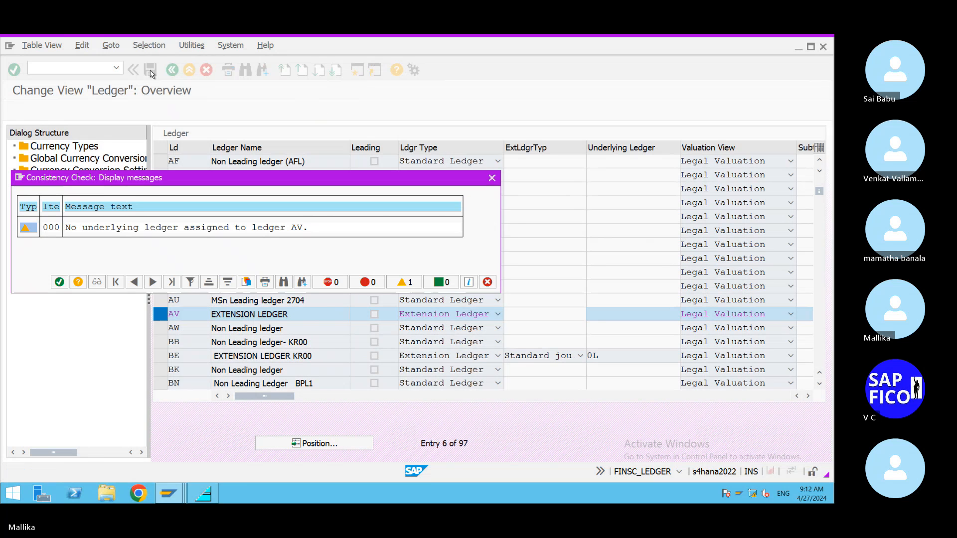
click(59, 283)
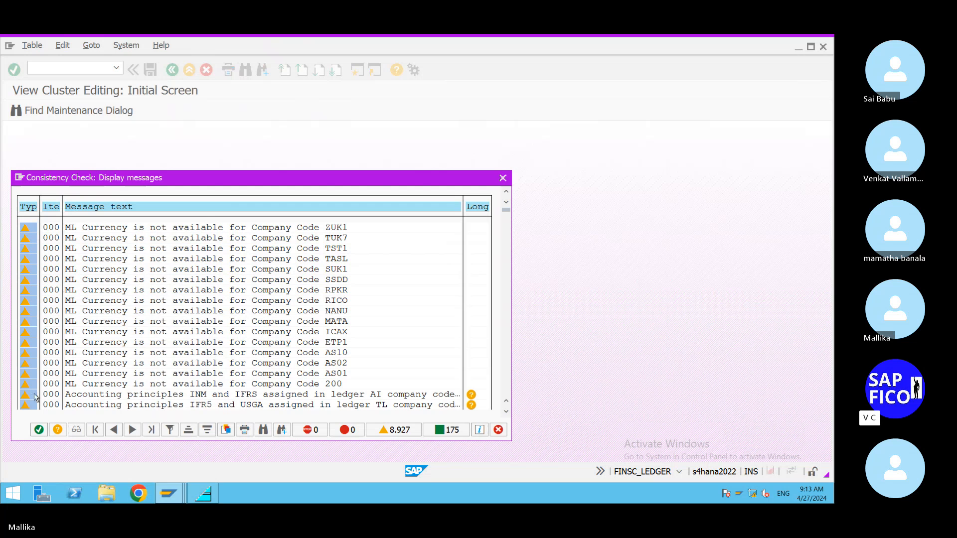
click(39, 430)
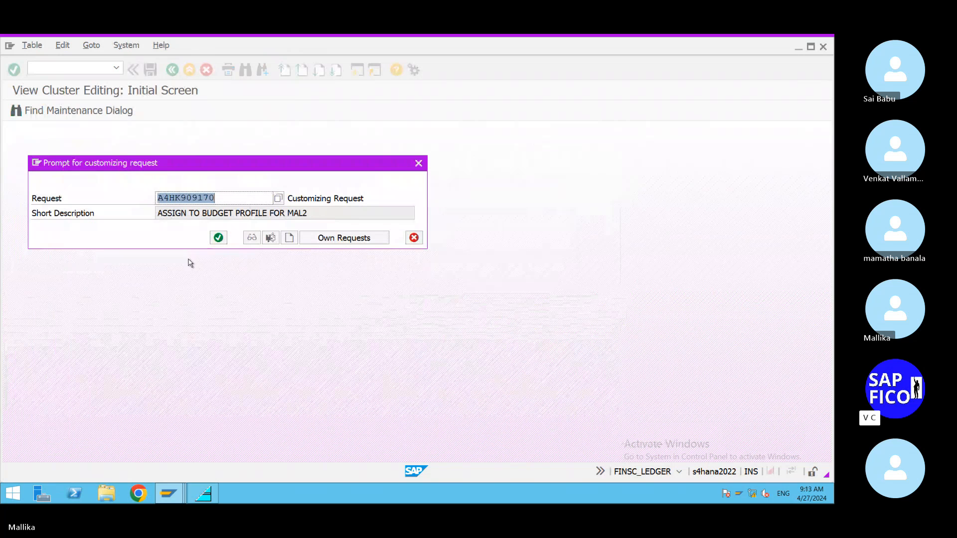
click(218, 239)
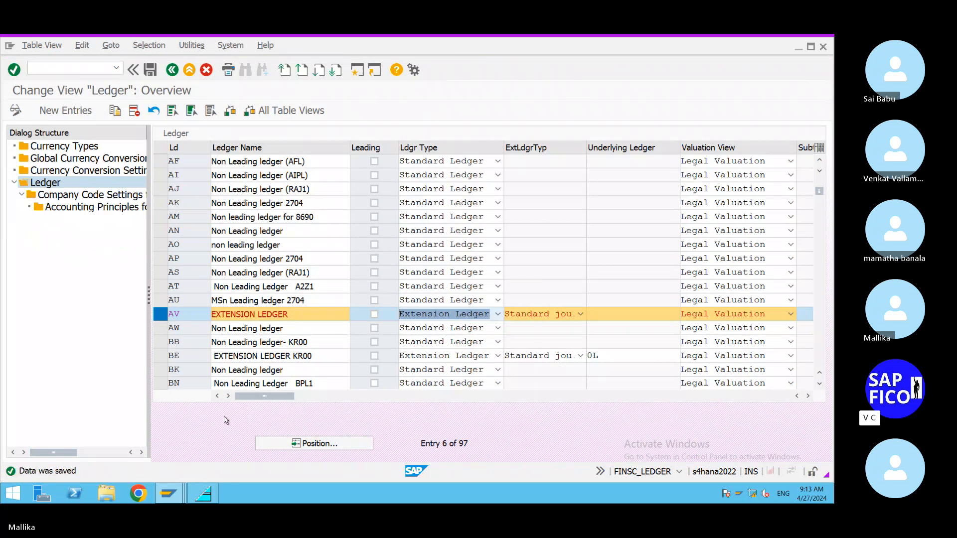
Step: Review the FB50 document and the customizing check messages in the other sessions, and return to the ledger overview
click(172, 496)
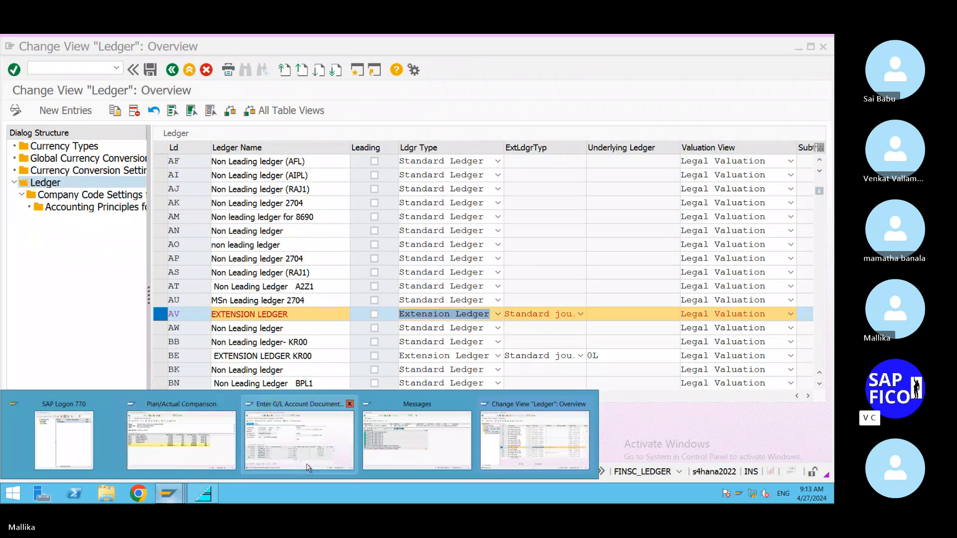
click(332, 459)
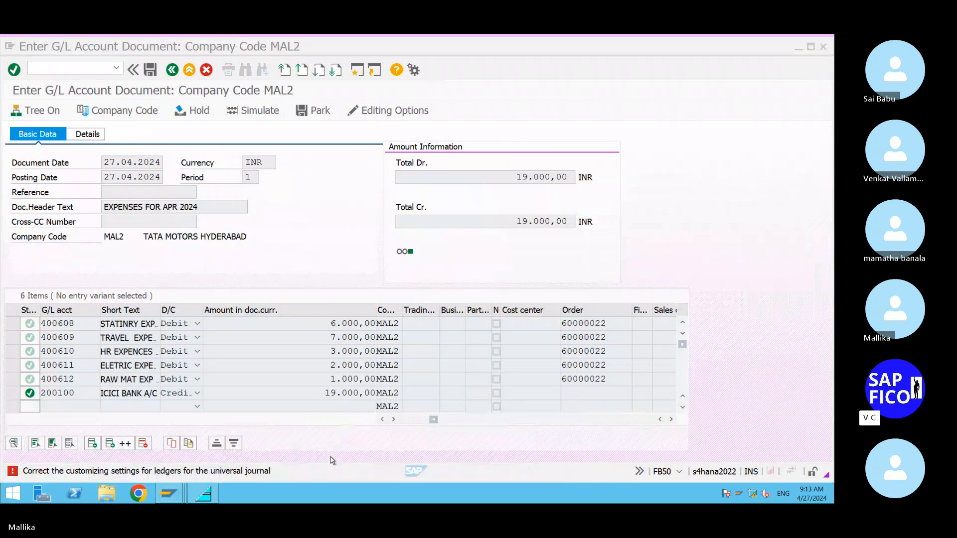
click(167, 497)
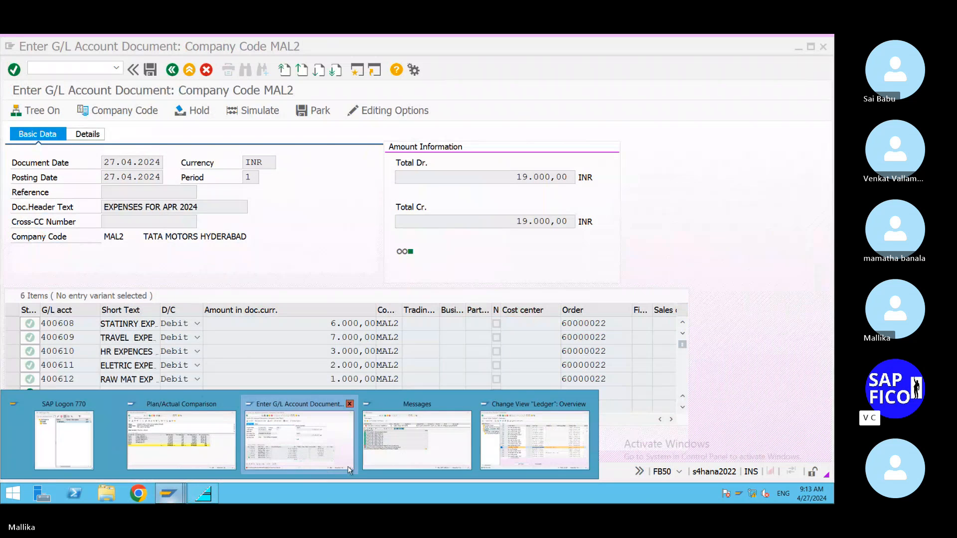
mouse_move(412, 458)
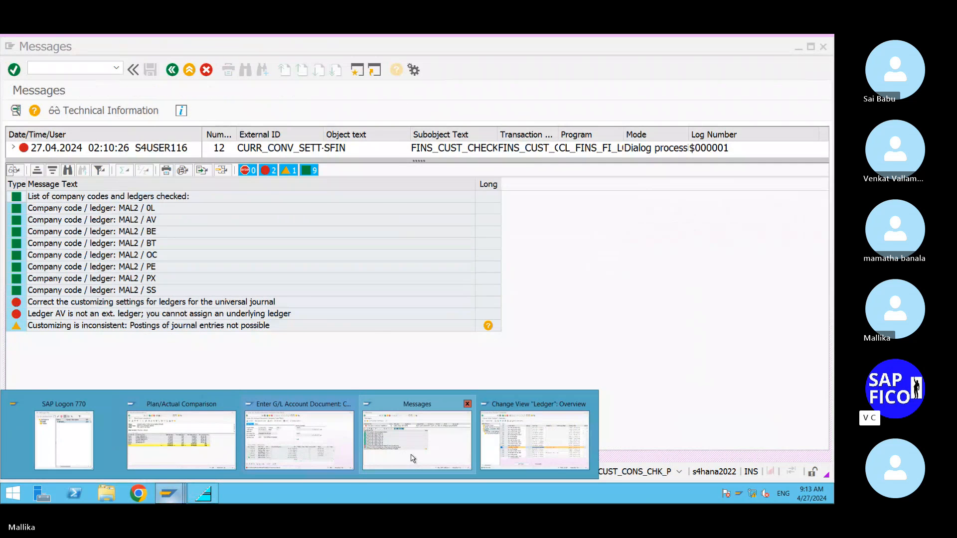
click(299, 438)
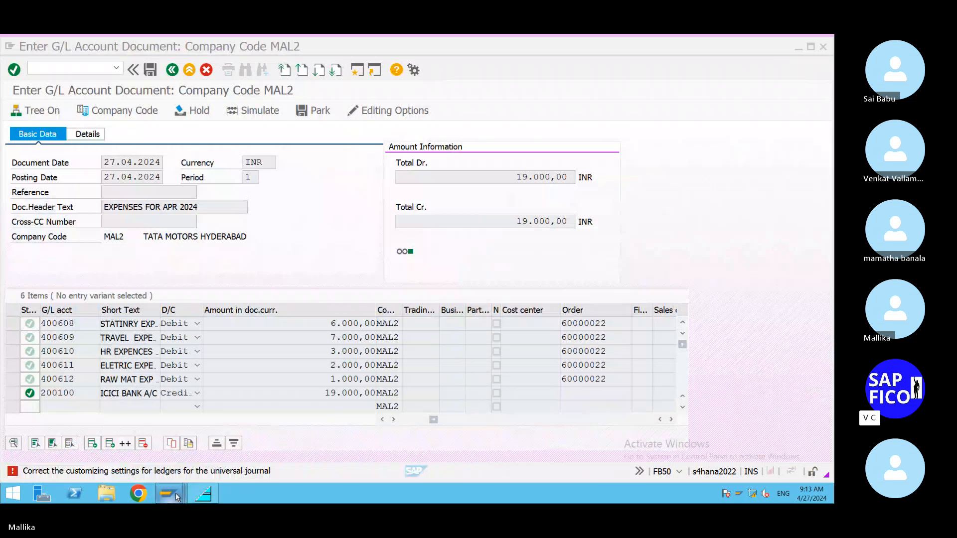
mouse_move(172, 496)
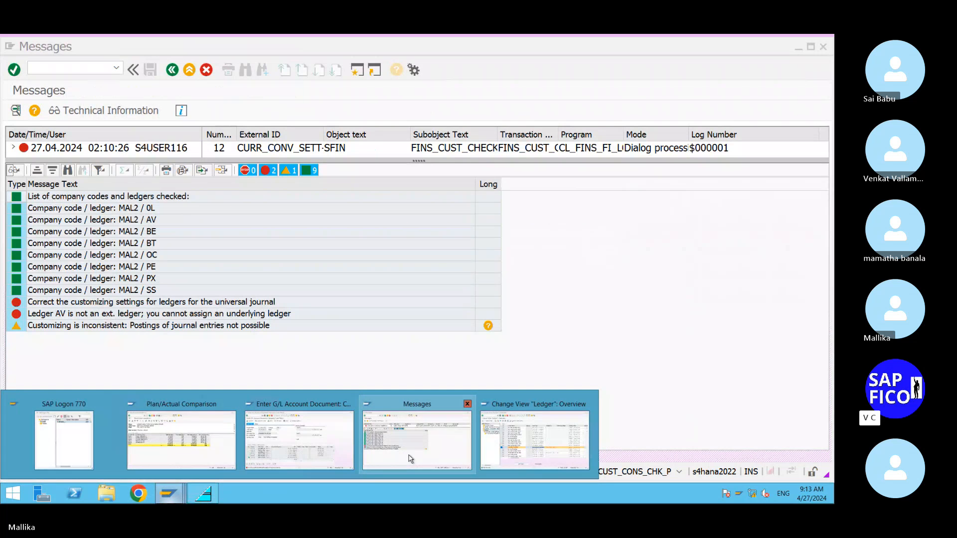
click(410, 458)
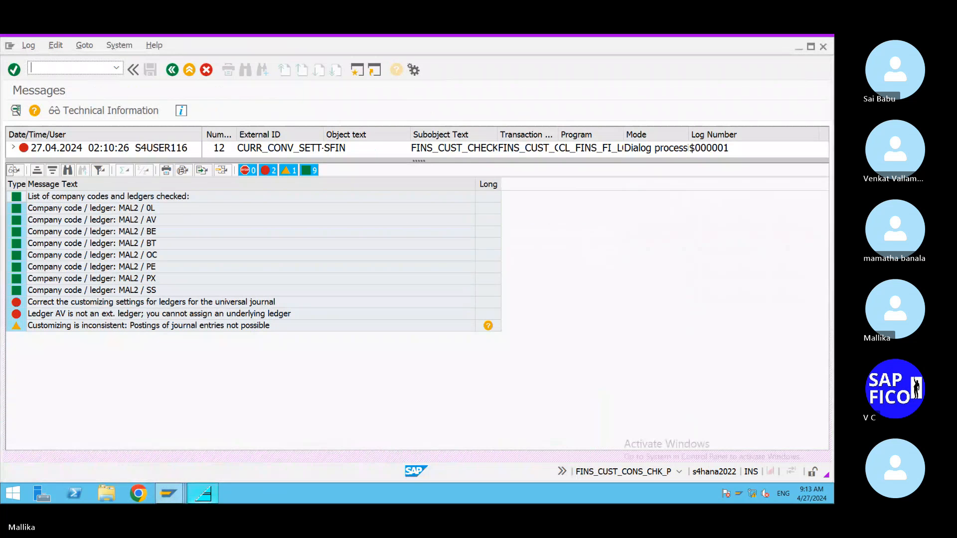
mouse_move(169, 494)
click(529, 447)
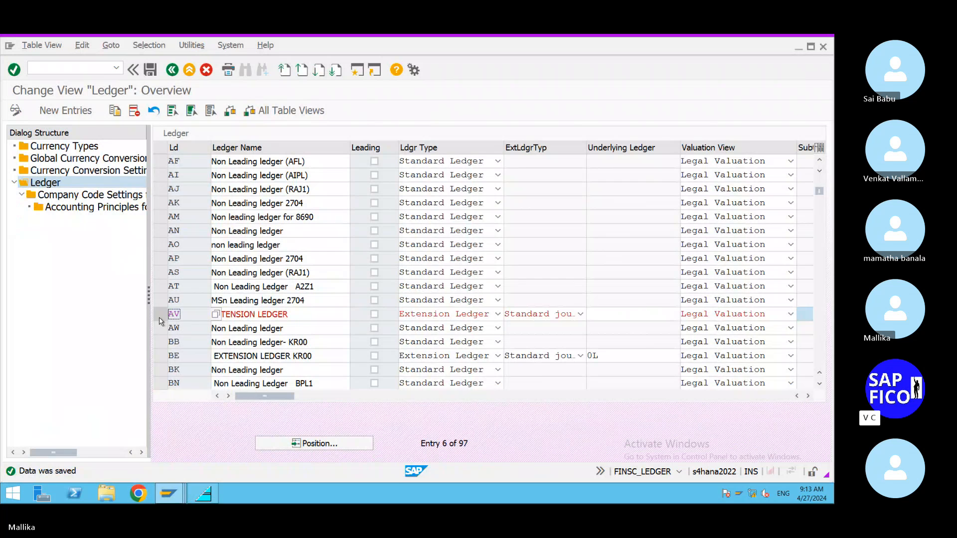
Step: Reopen transaction FINSC_LEDGER and dismiss its consistency check messages
click(116, 70)
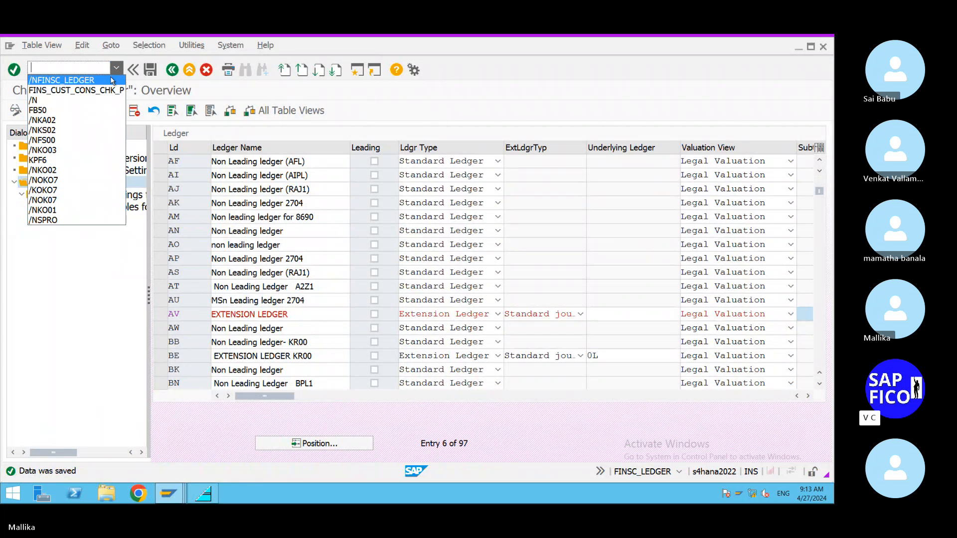
click(113, 80)
key(Return)
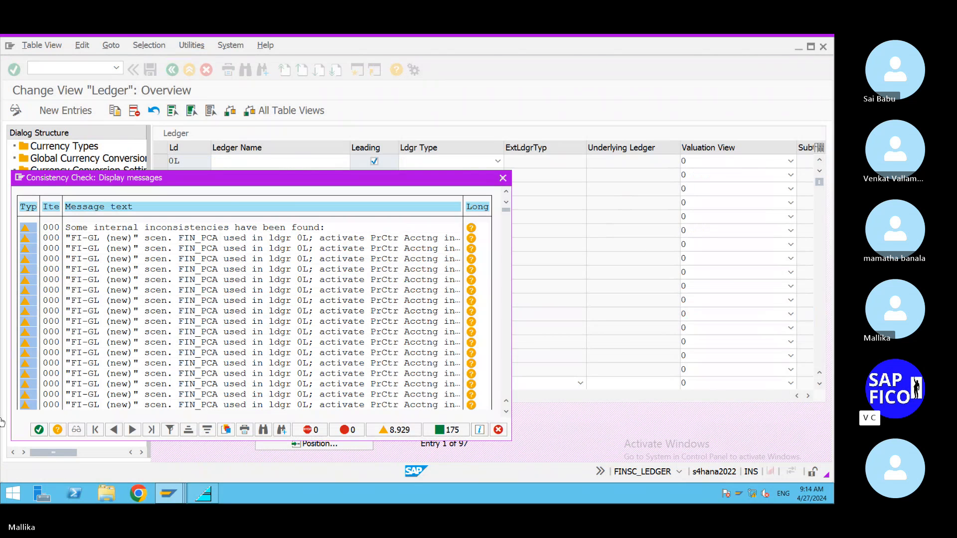
click(39, 430)
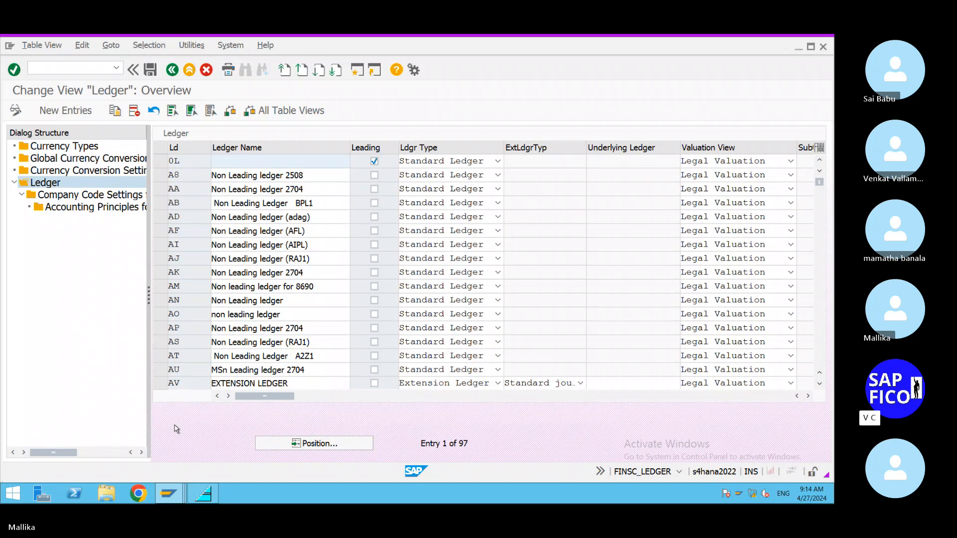
Step: Assign underlying ledger 0L to extension ledger AV and save it under customizing request A4HK909170
scroll(606, 417, down, 2)
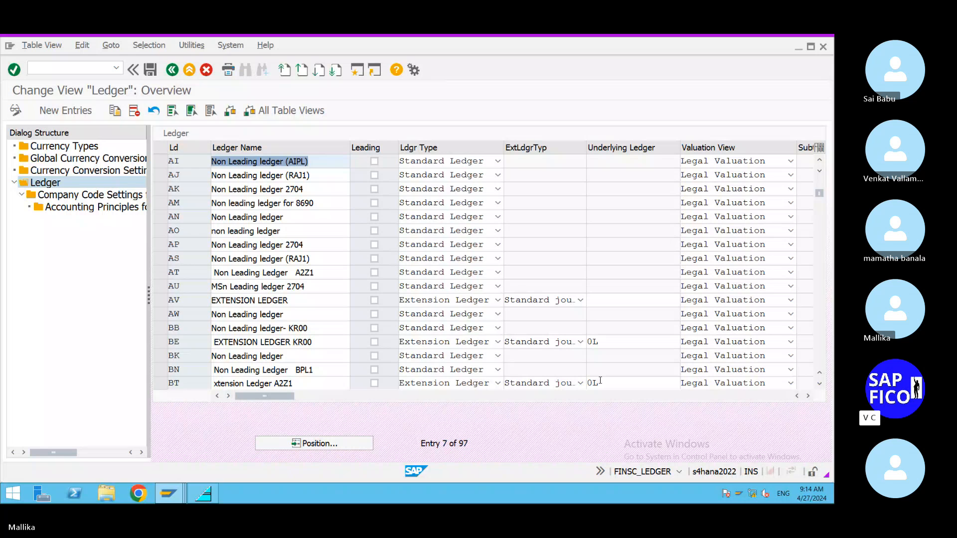
click(599, 300)
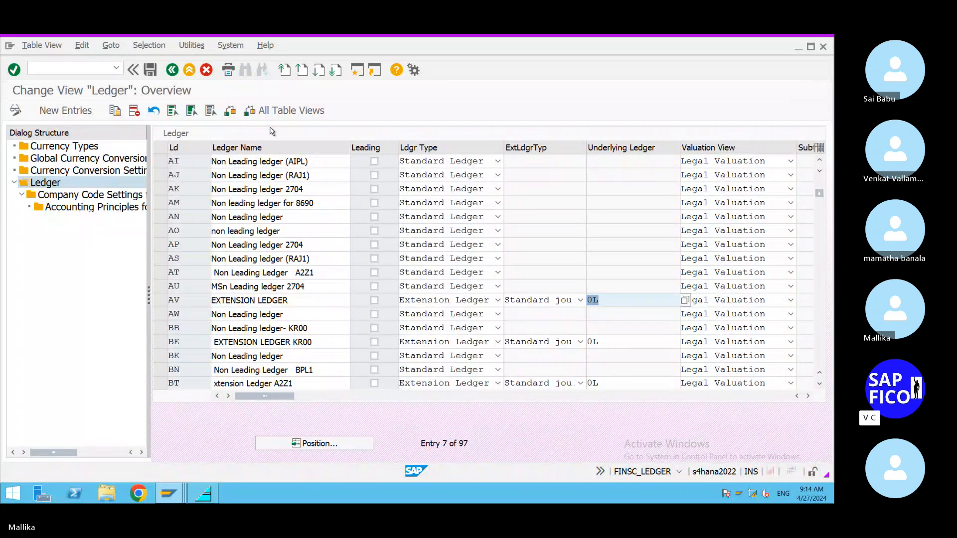
click(152, 74)
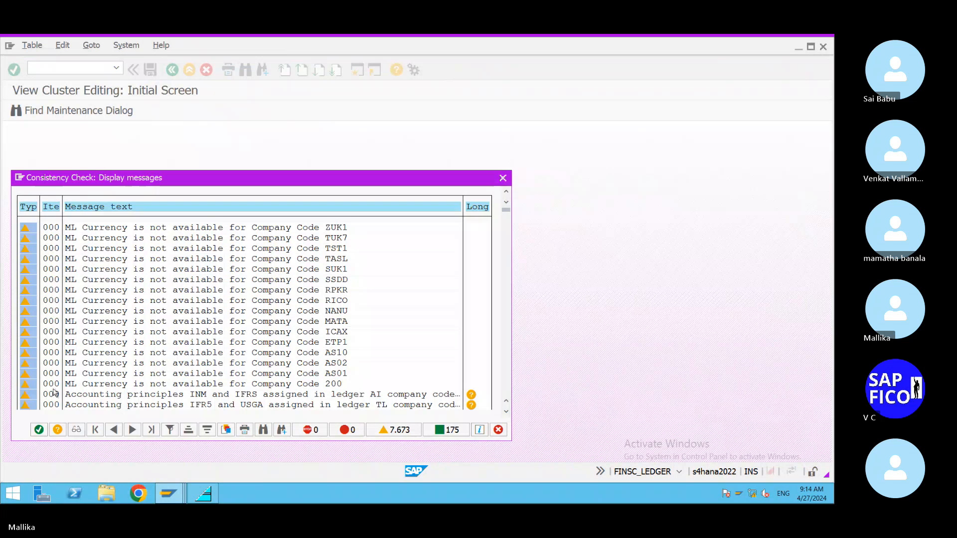
click(38, 430)
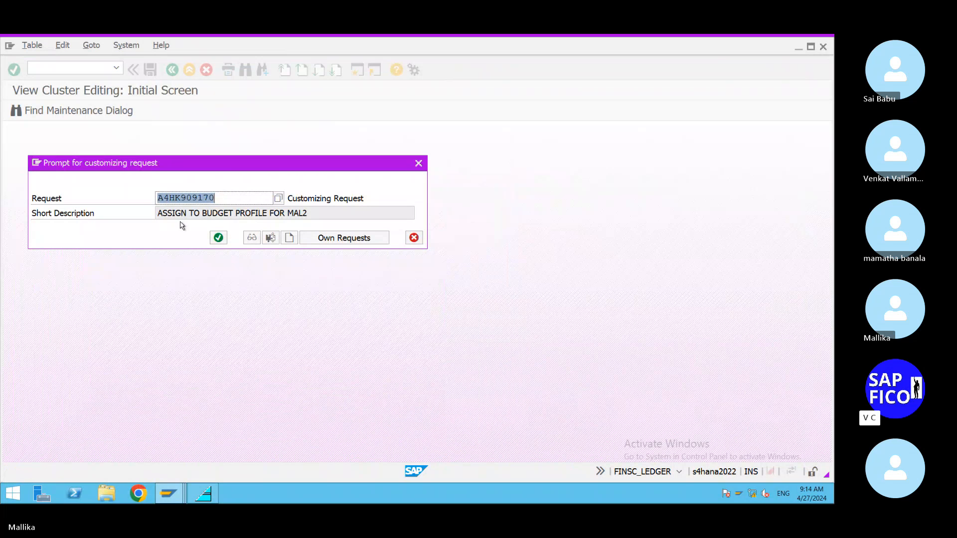
click(218, 239)
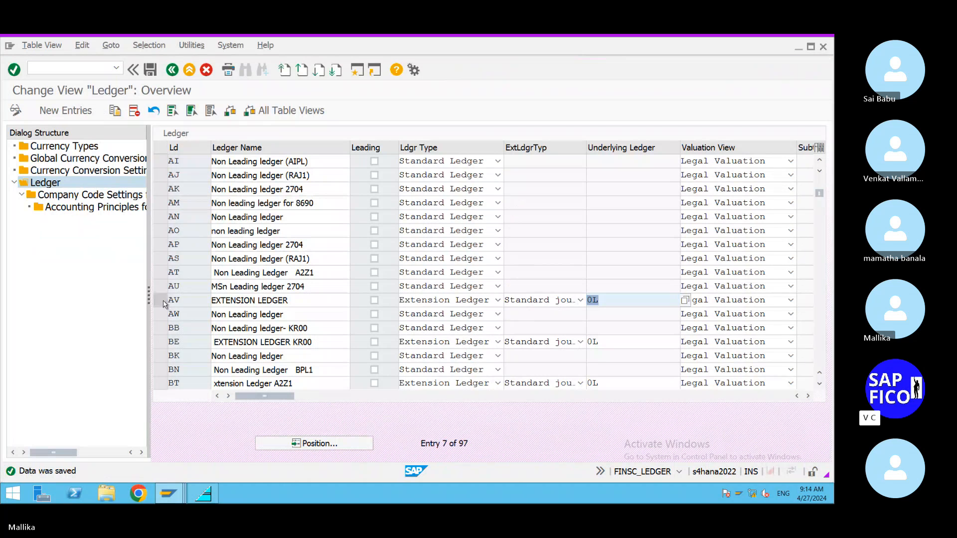
click(168, 302)
click(160, 299)
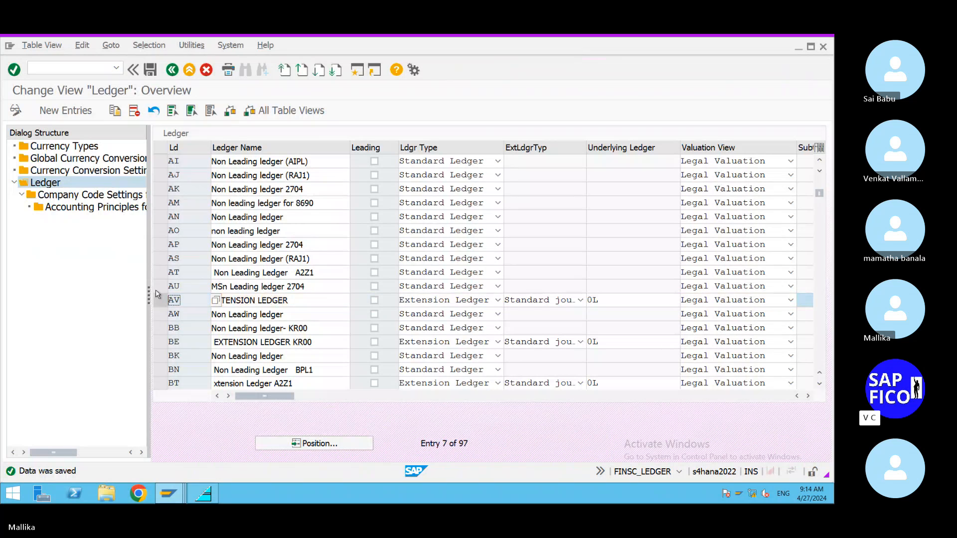
Step: In the session showing the check messages, return to the start screen and reopen transaction FINS_CUST_CONS_CHK_P
click(171, 492)
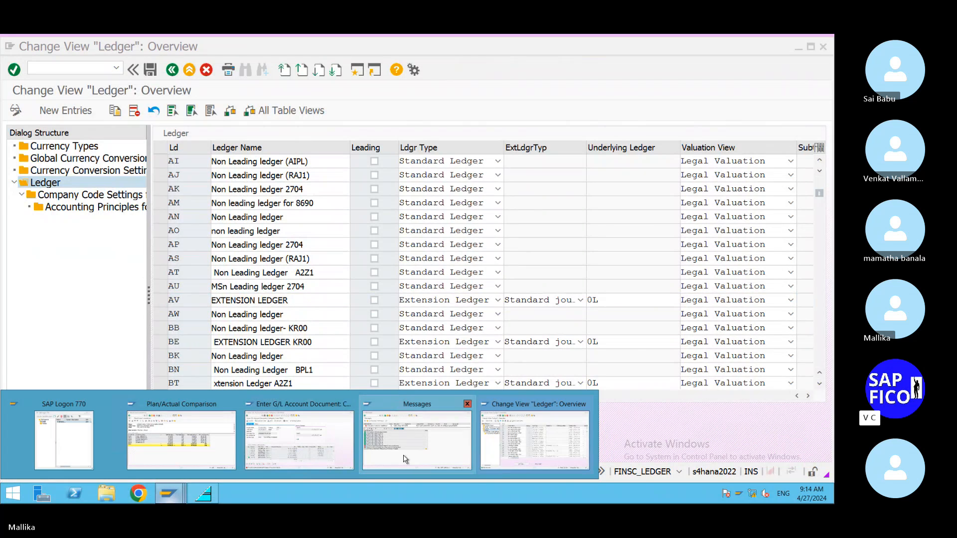
click(404, 451)
click(117, 67)
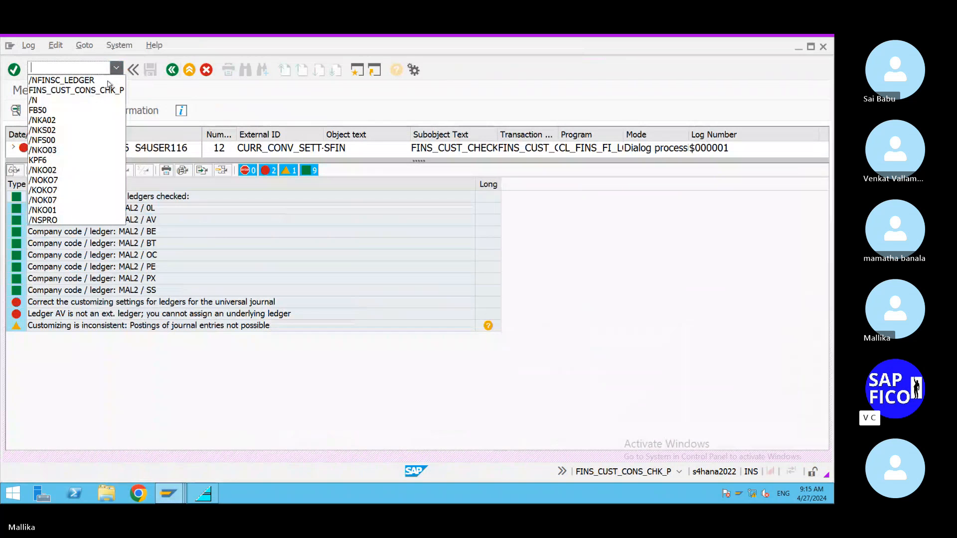
click(101, 91)
key(Return)
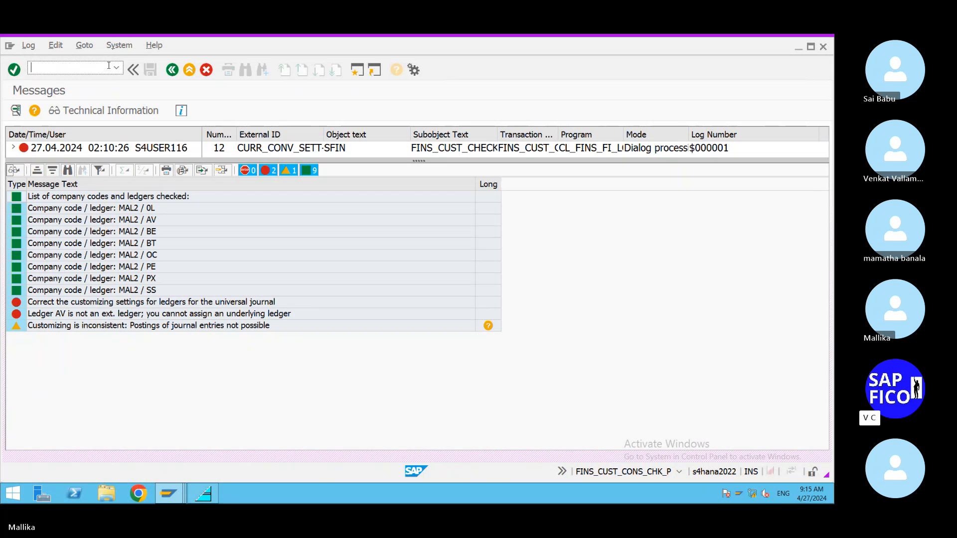
text(N)
key(Return)
click(116, 68)
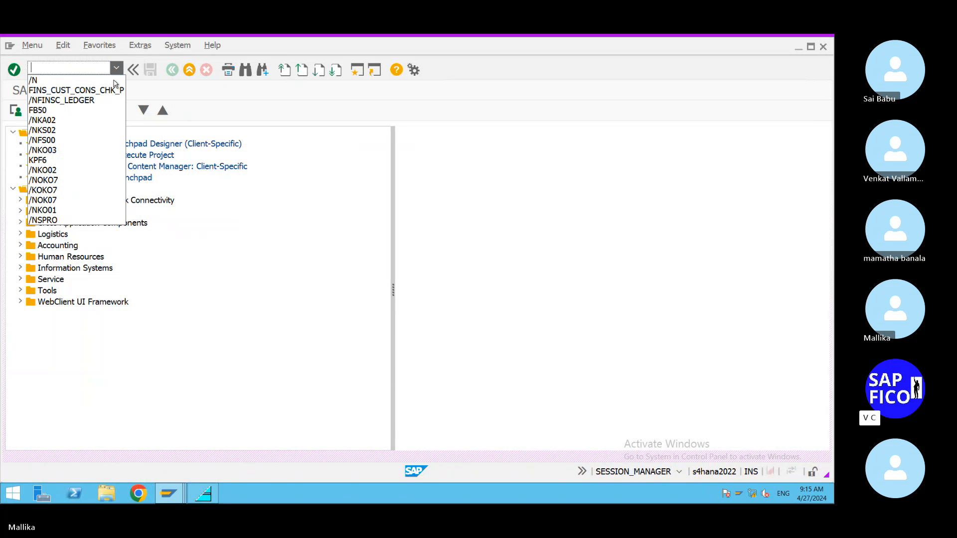
click(113, 90)
key(Return)
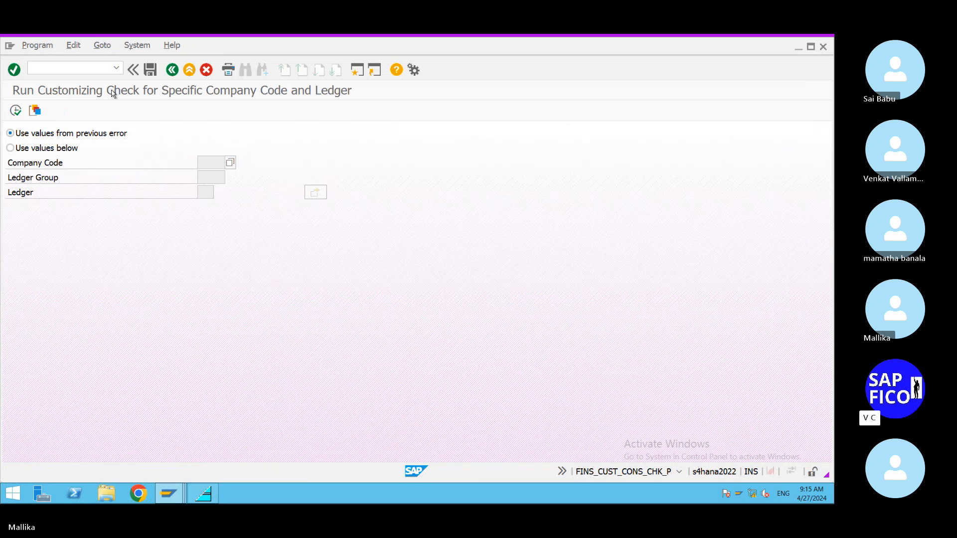
Step: Run the customizing check with manually entered values for company code MAL2, leaving ledger group and ledger empty
click(10, 148)
click(211, 162)
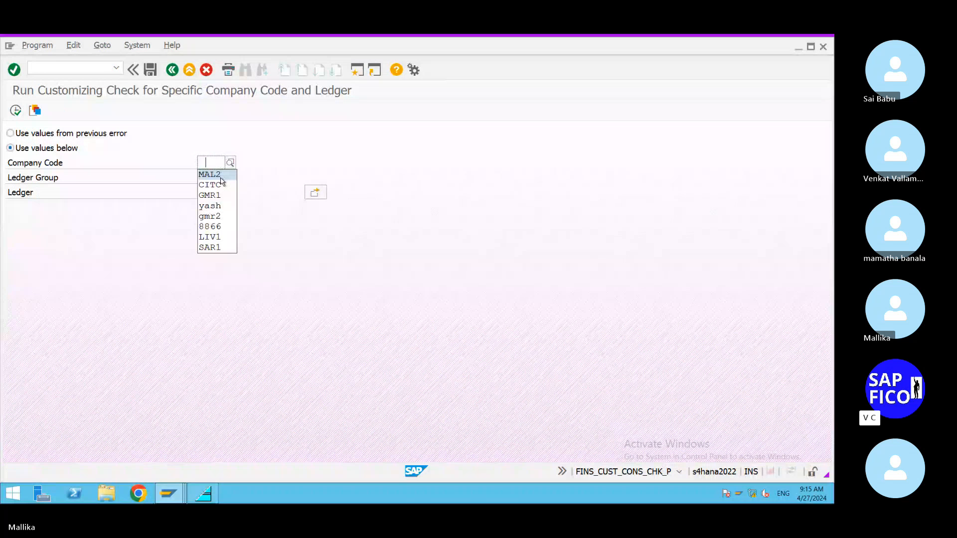
click(220, 177)
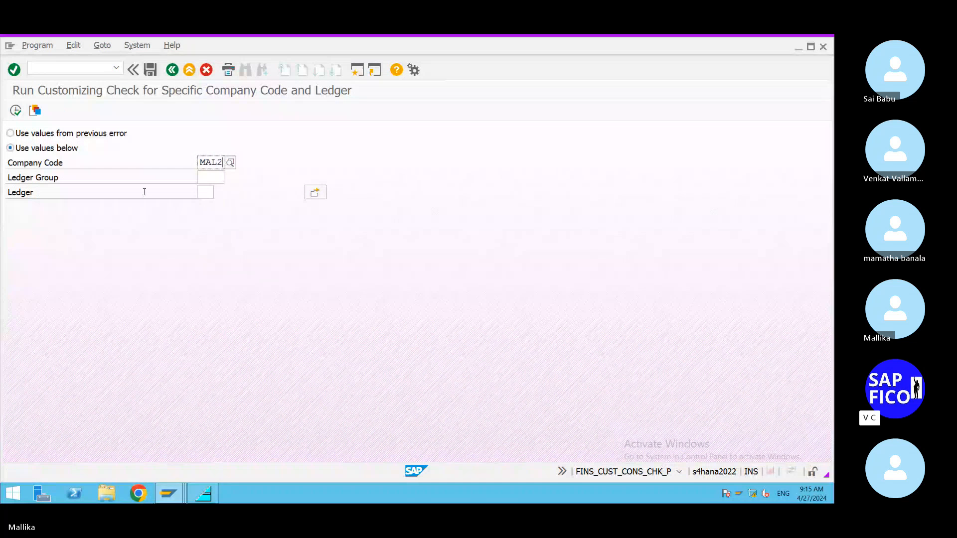
click(15, 110)
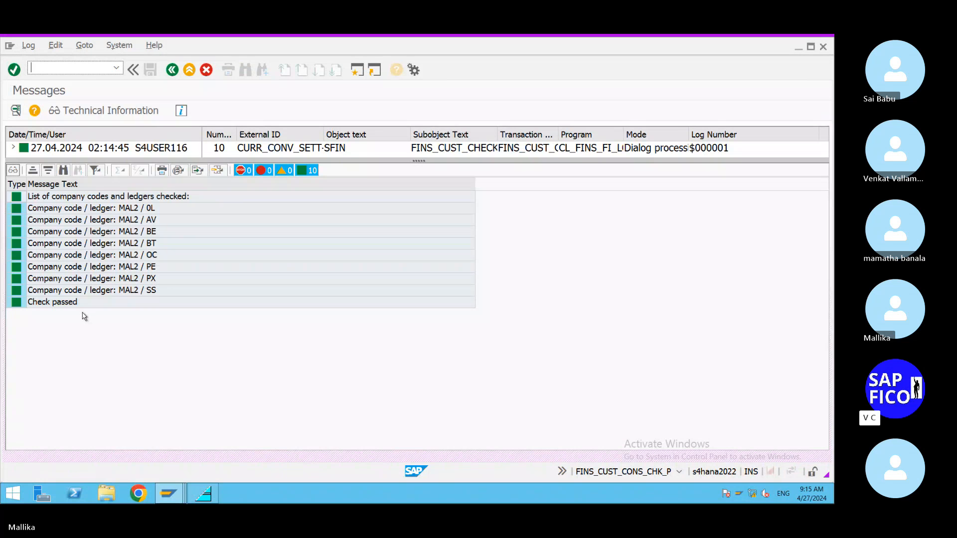
Step: Switch to the FB50 session, post the April 2024 expenses document and display the posted document
click(168, 494)
click(300, 461)
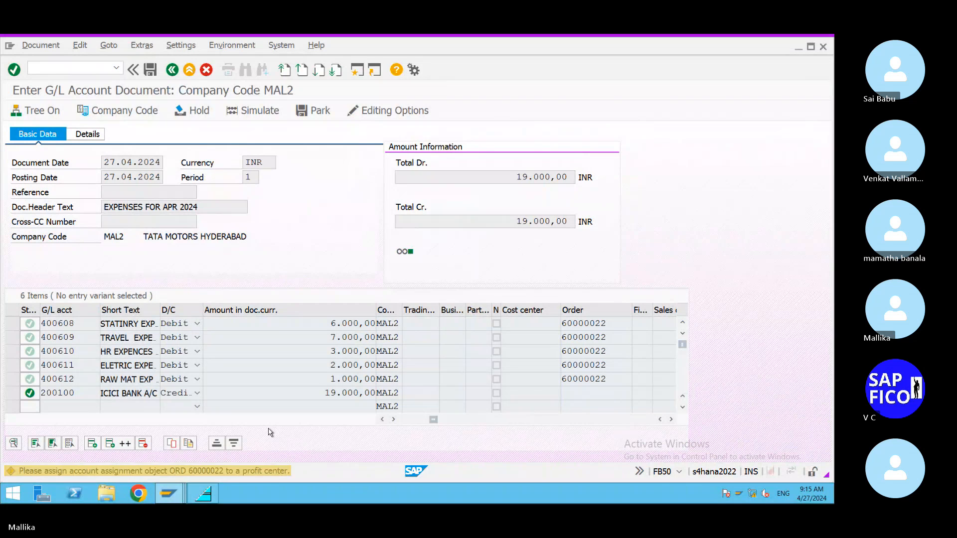
key(ctrl+s)
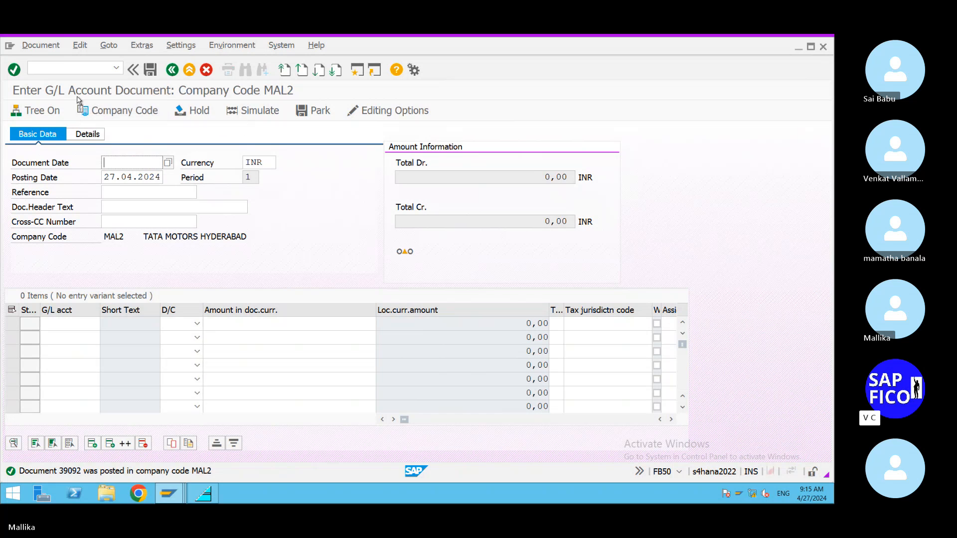
click(39, 45)
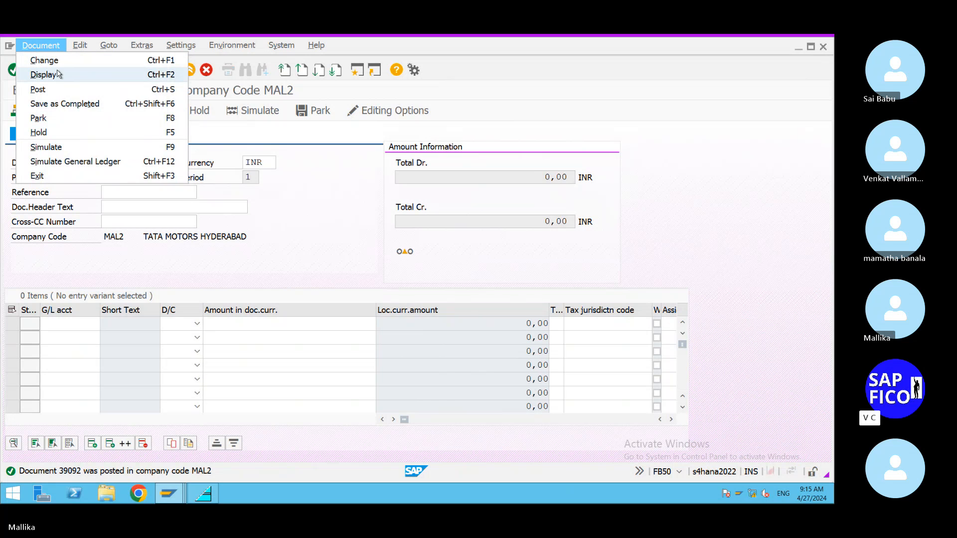
click(58, 74)
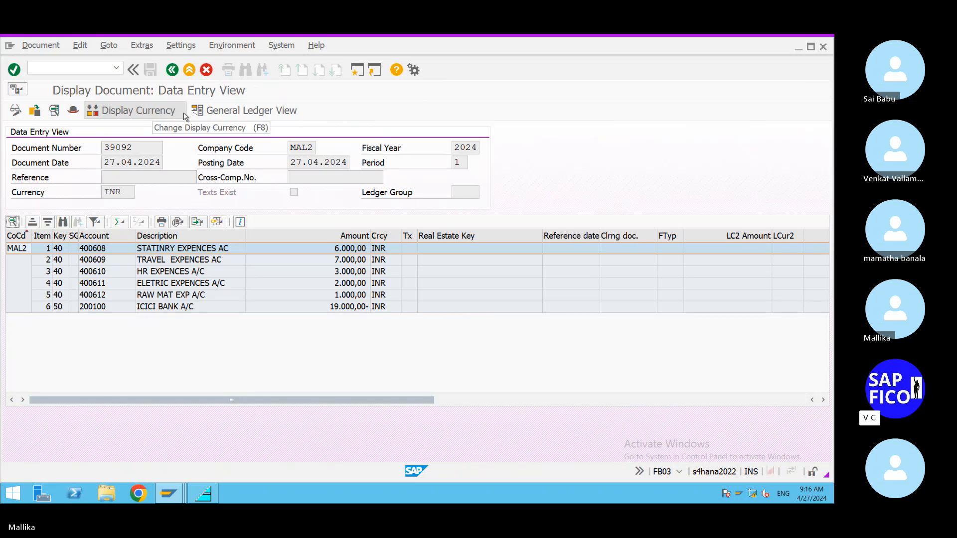
Step: Apply the Standard layout 0SAP to the document's line items and add Order to its displayed columns
click(217, 222)
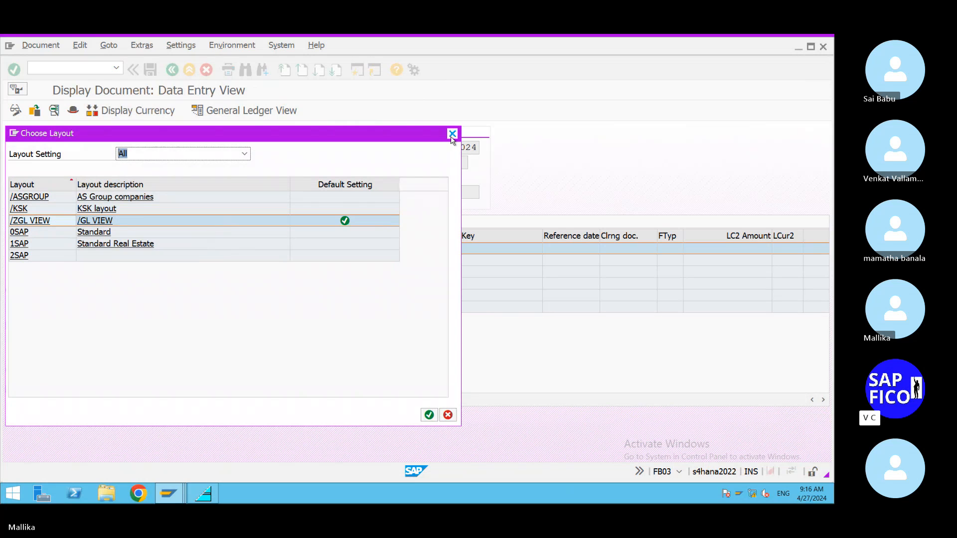
double_click(103, 232)
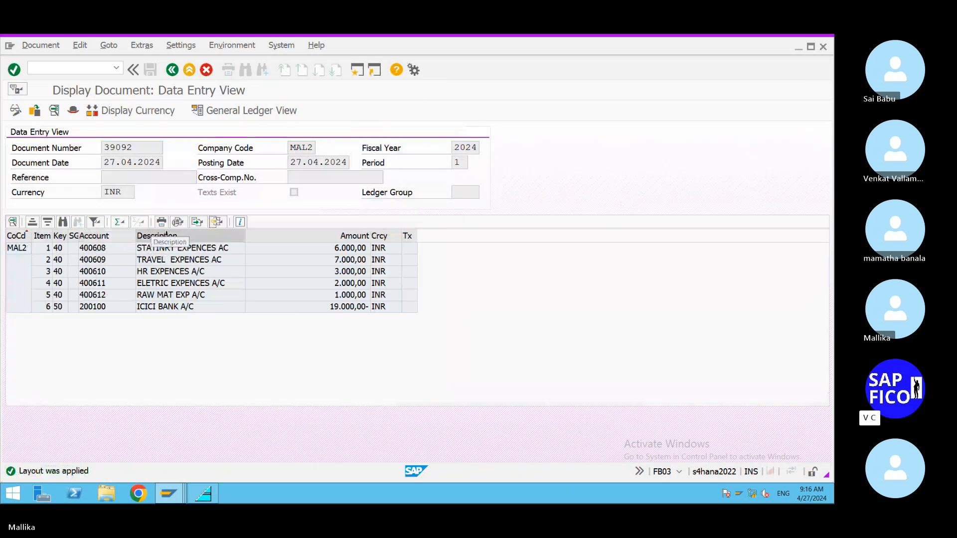
click(221, 226)
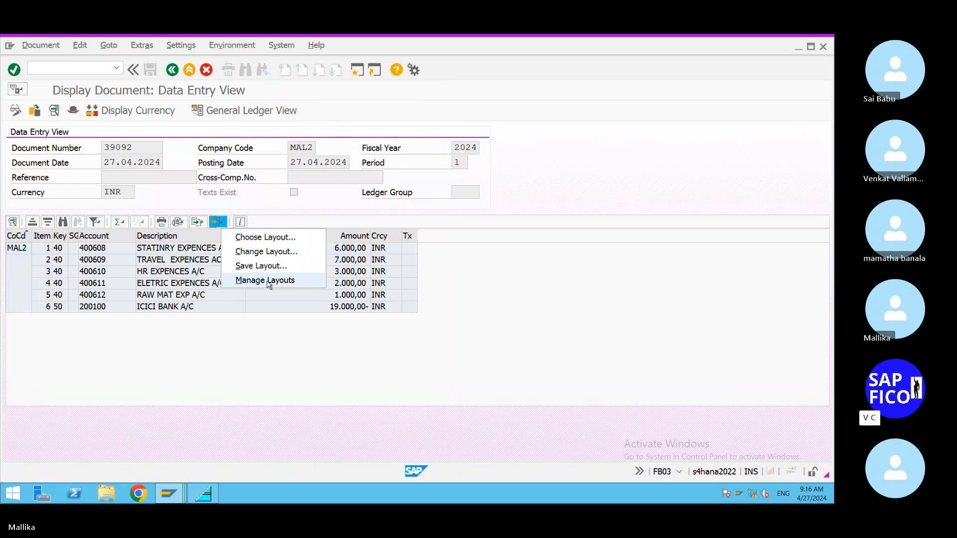
click(274, 255)
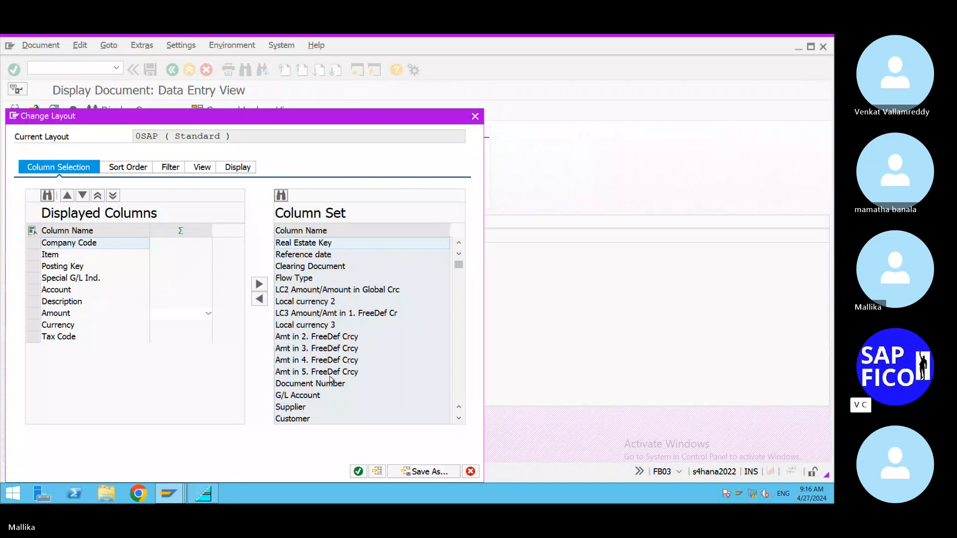
double_click(458, 419)
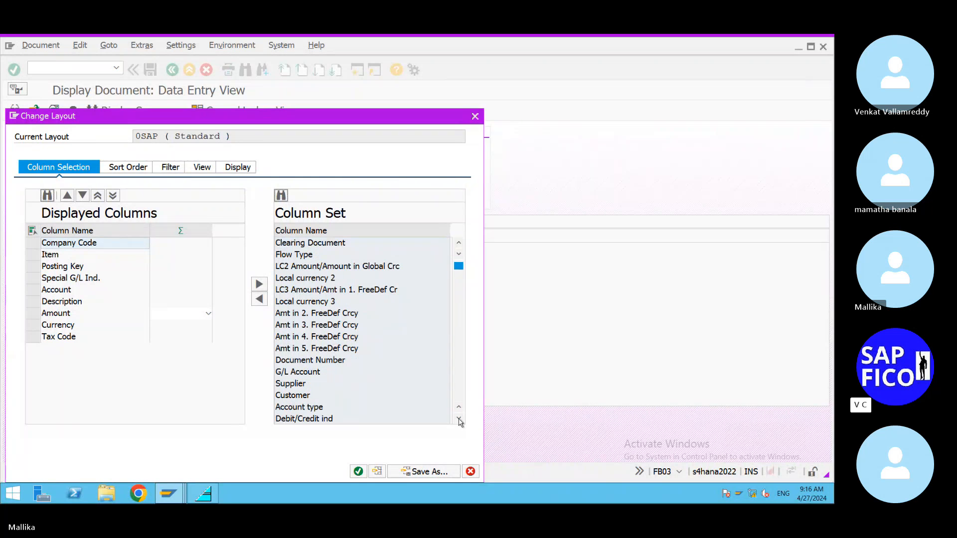
double_click(458, 419)
click(459, 419)
double_click(458, 419)
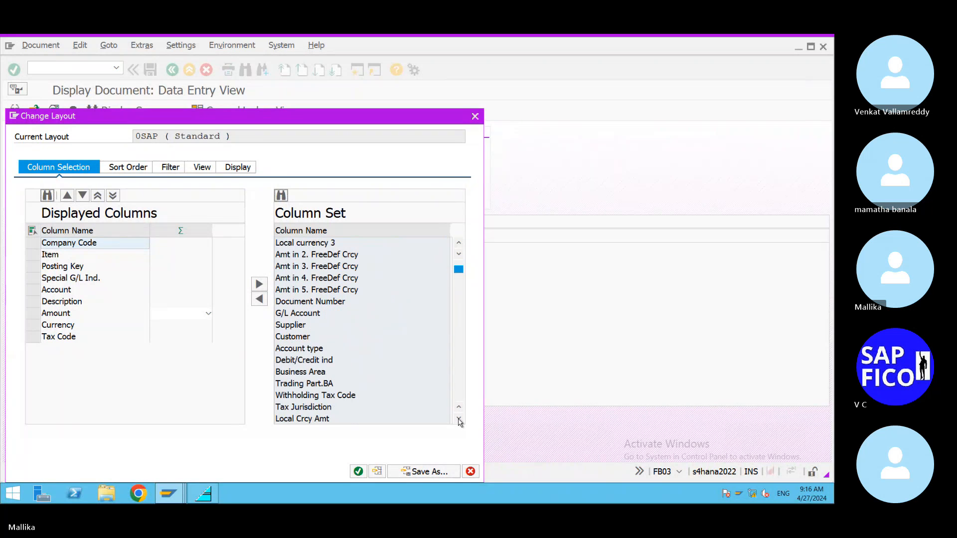
click(459, 420)
double_click(458, 419)
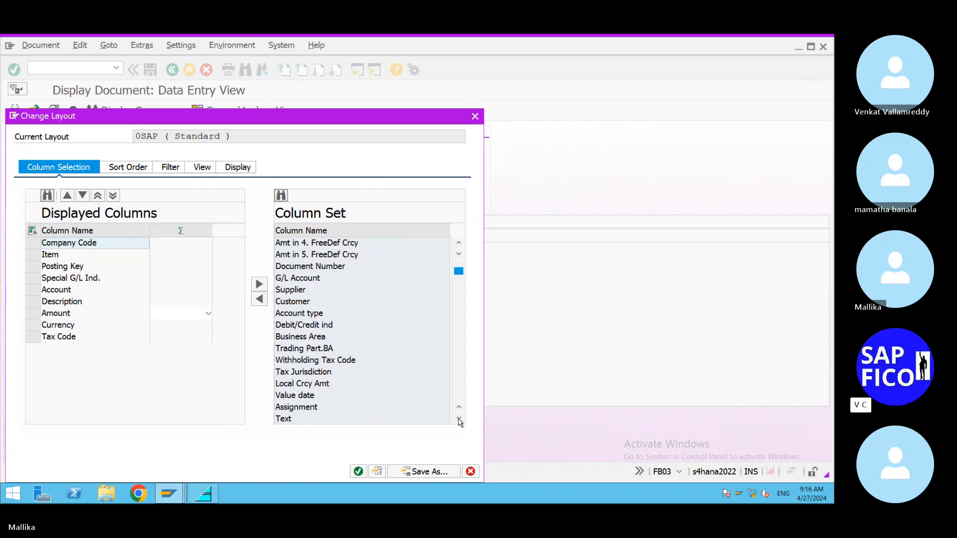
double_click(458, 419)
double_click(458, 419)
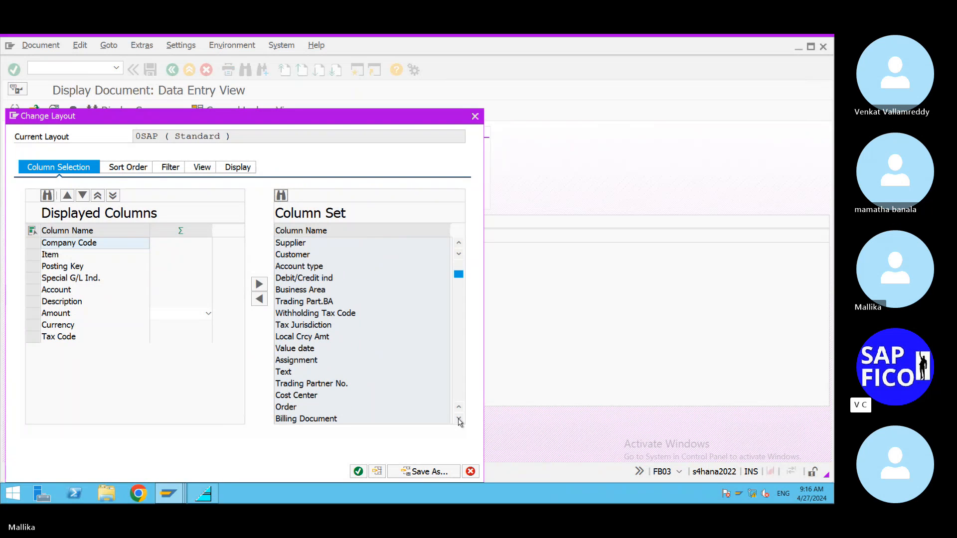
click(287, 407)
click(260, 299)
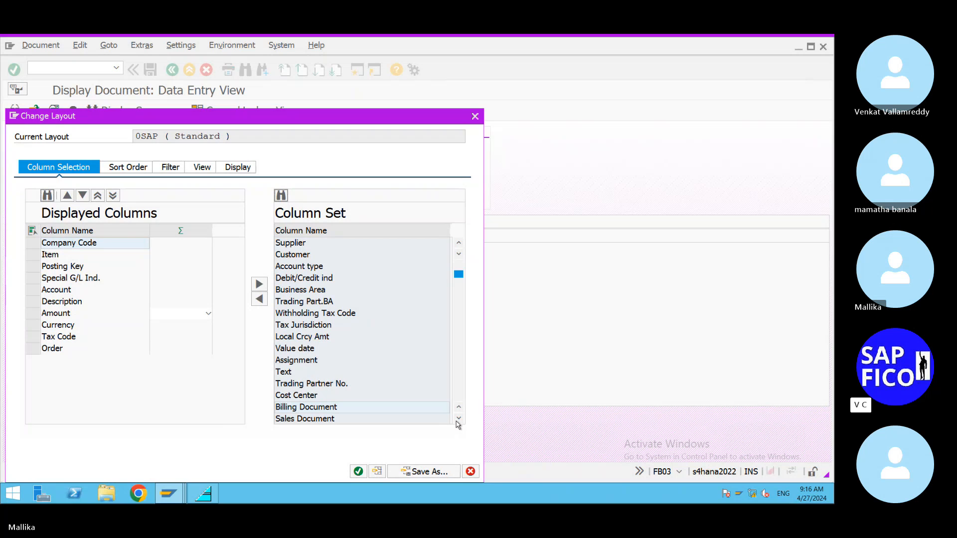
Step: Try to save the changed layout as 0SAP, renaming it Standard MAL2
click(435, 473)
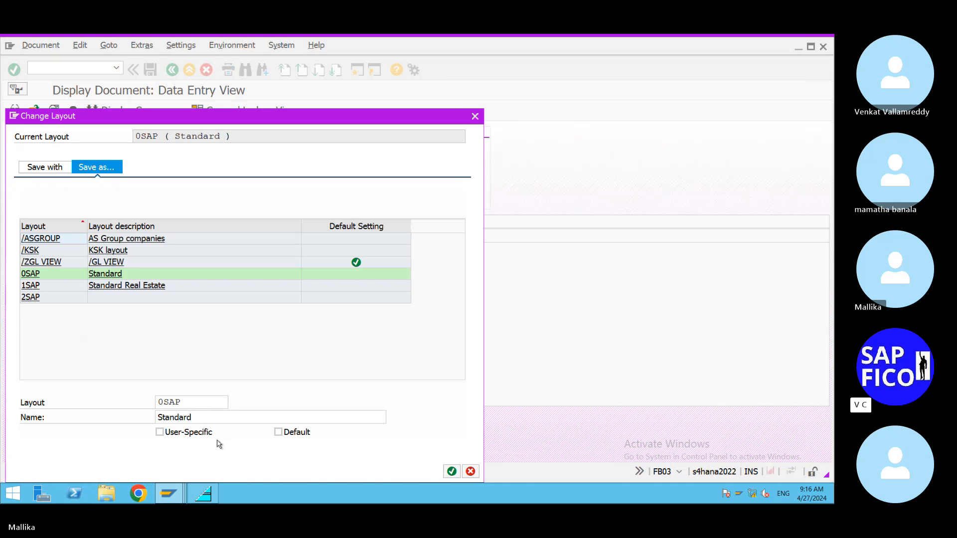
click(451, 472)
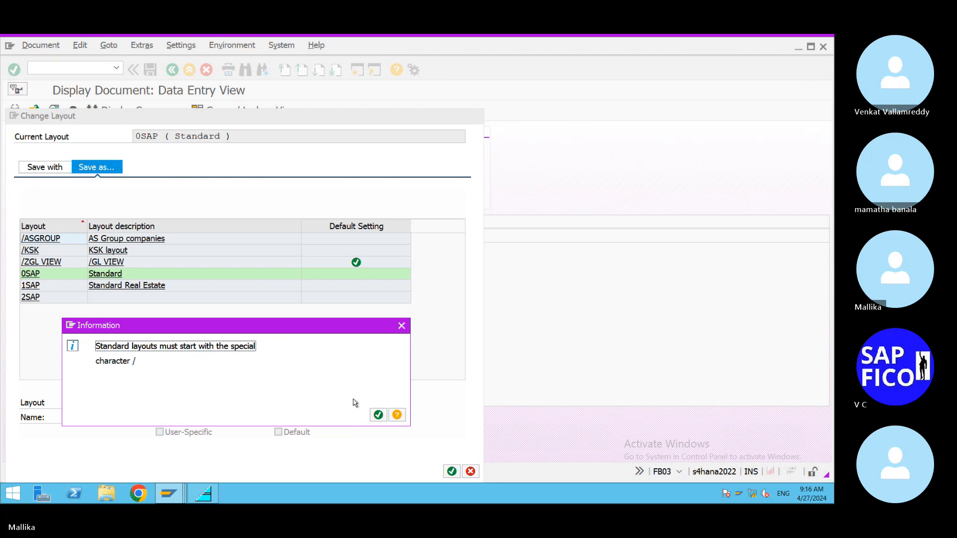
click(376, 415)
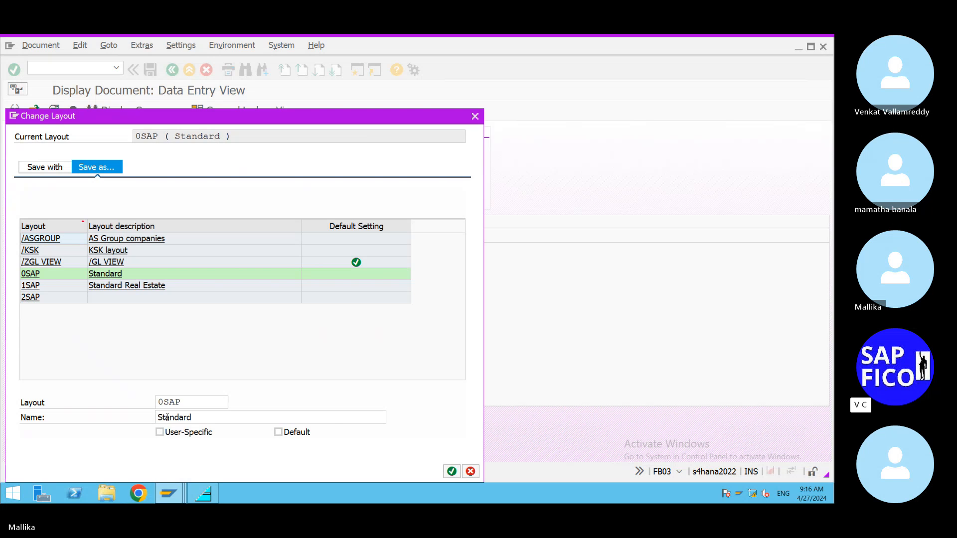
click(201, 416)
text(MAL2)
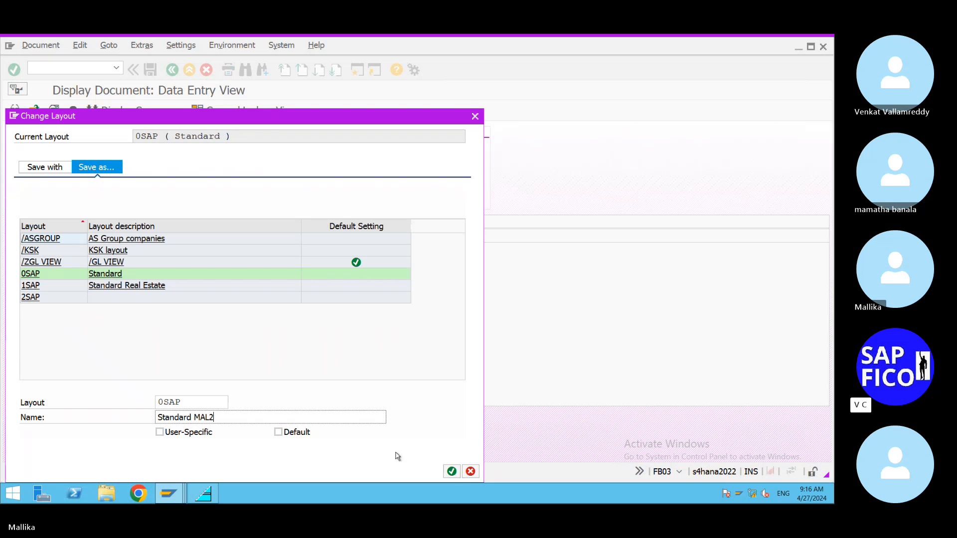
click(451, 472)
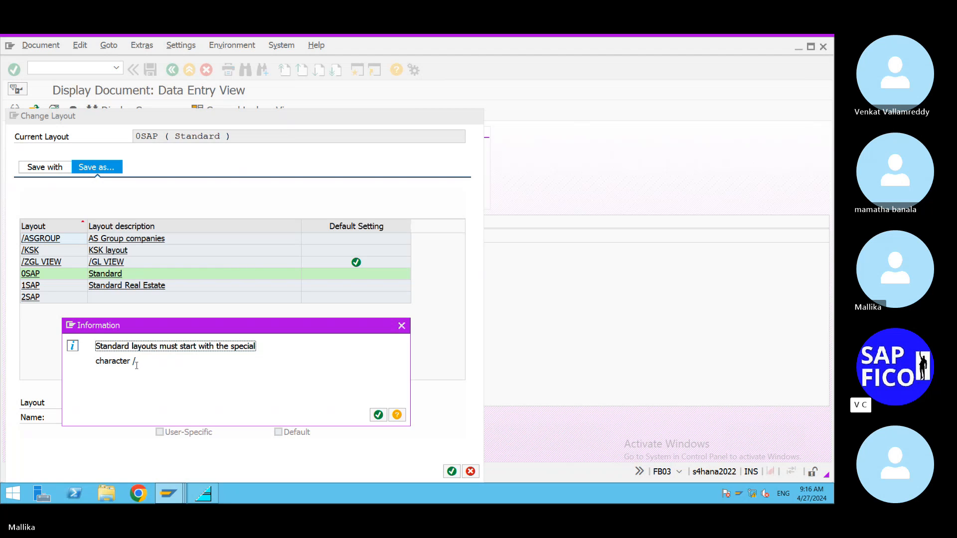
click(378, 416)
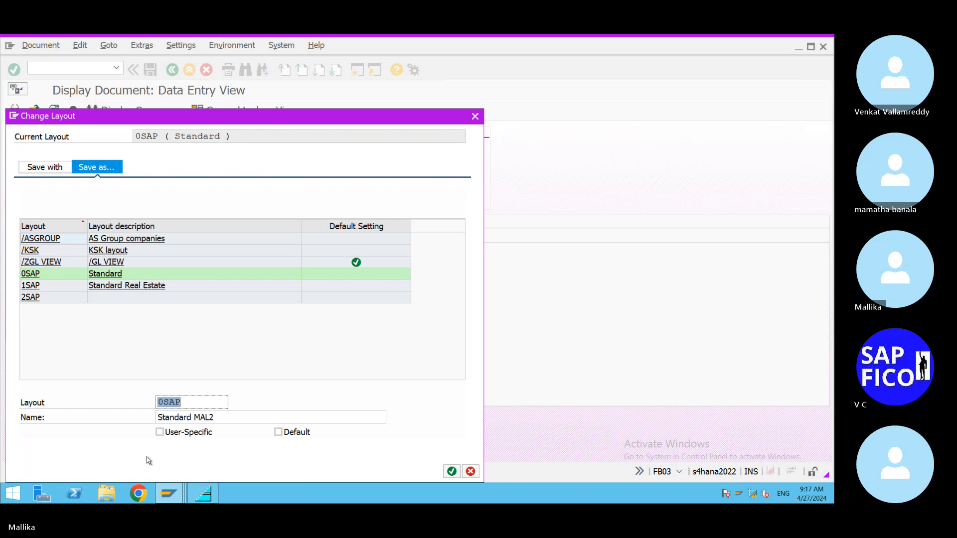
Step: Save the layout as user-specific layout ASAP and apply it to the document's line items
click(159, 432)
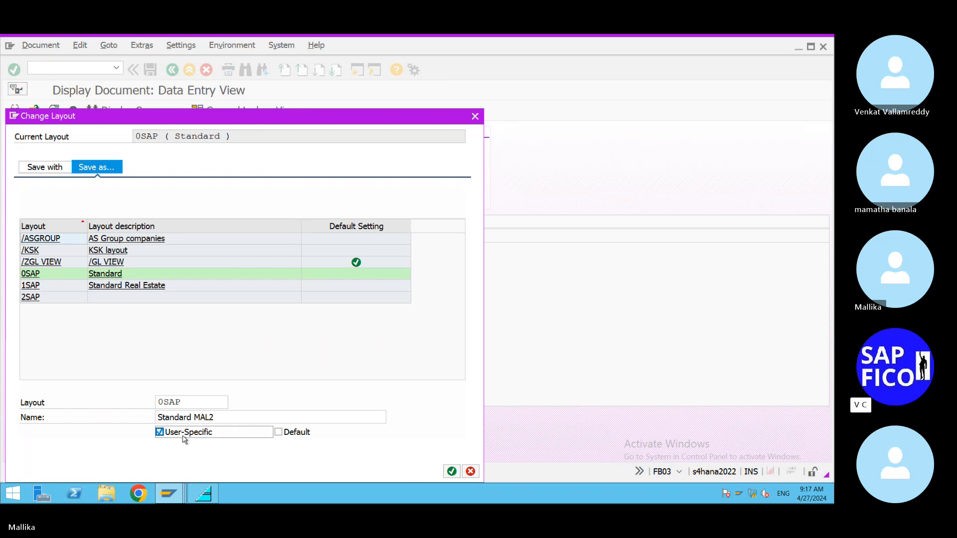
click(451, 472)
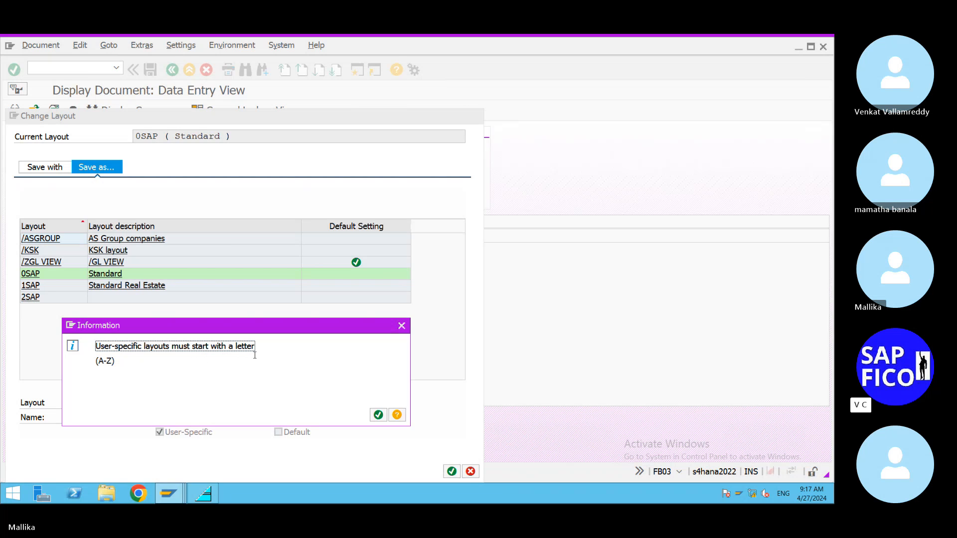
click(378, 414)
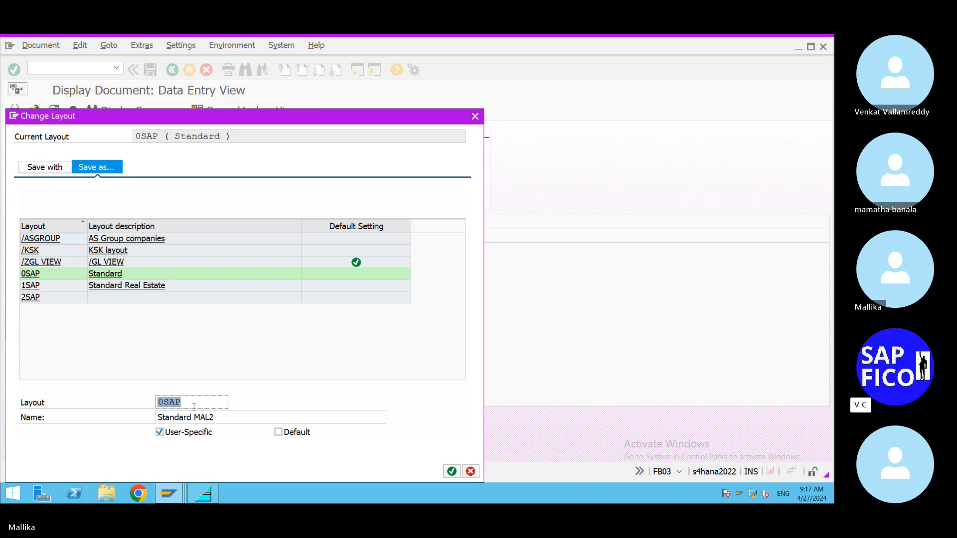
click(194, 407)
text(A)
click(170, 402)
key(BackSpace)
click(452, 472)
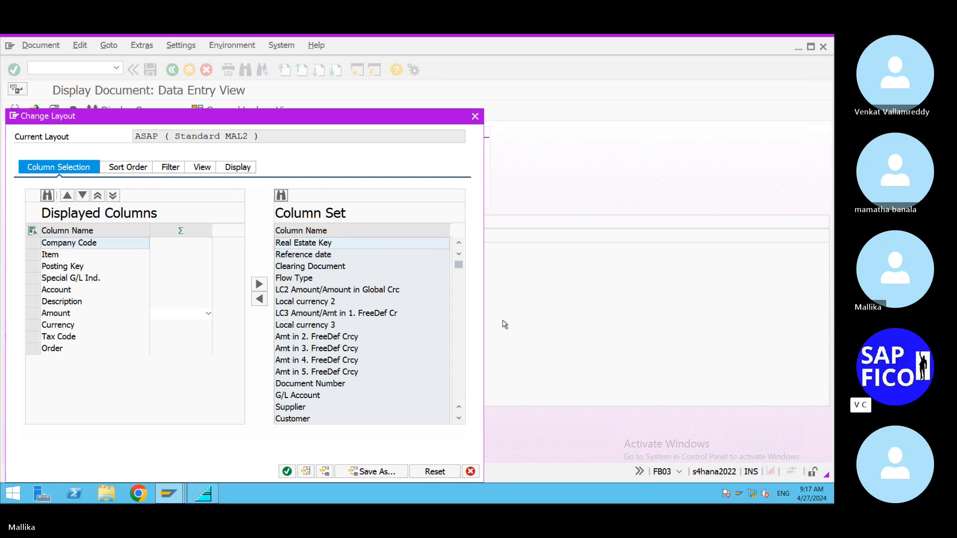
click(287, 471)
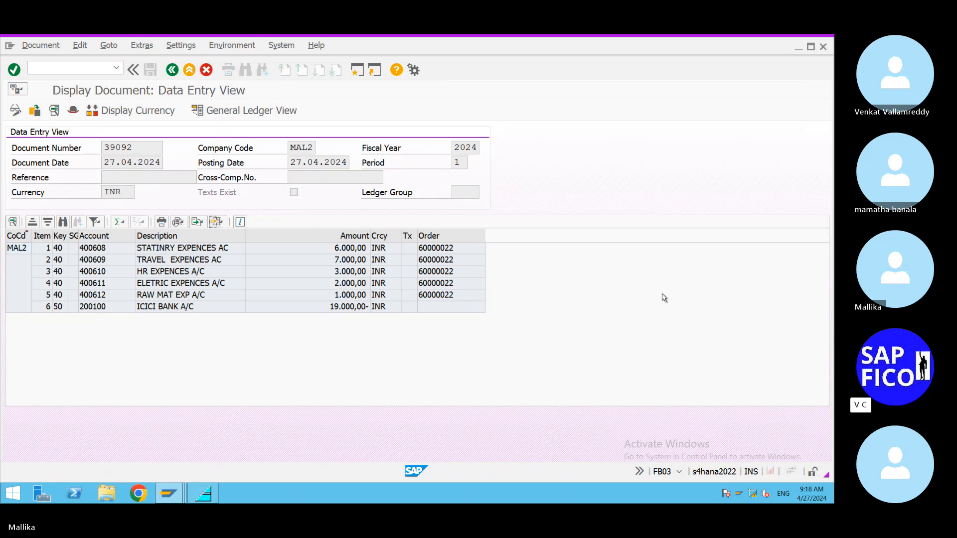
Step: Switch to the session showing the customizing check messages and open transaction KO03 there
click(180, 500)
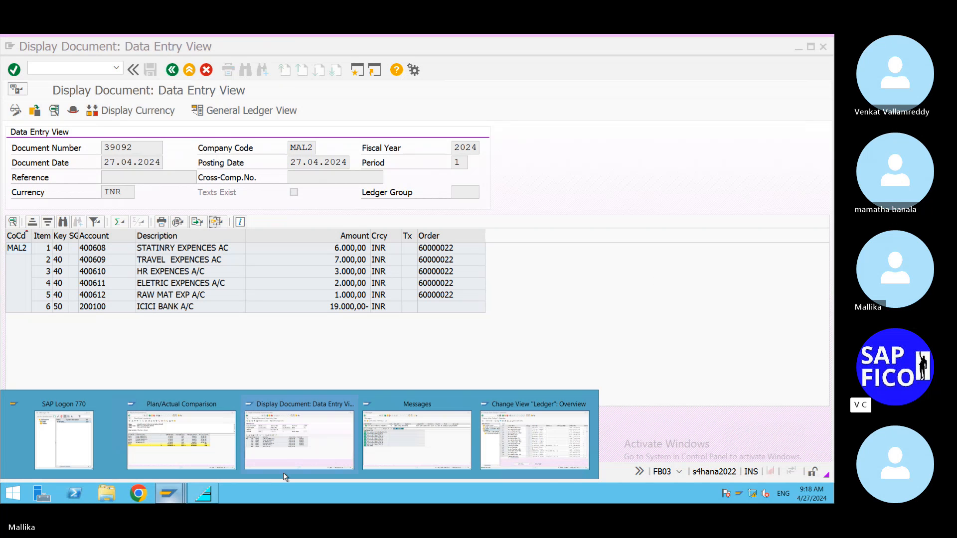
click(426, 466)
click(41, 70)
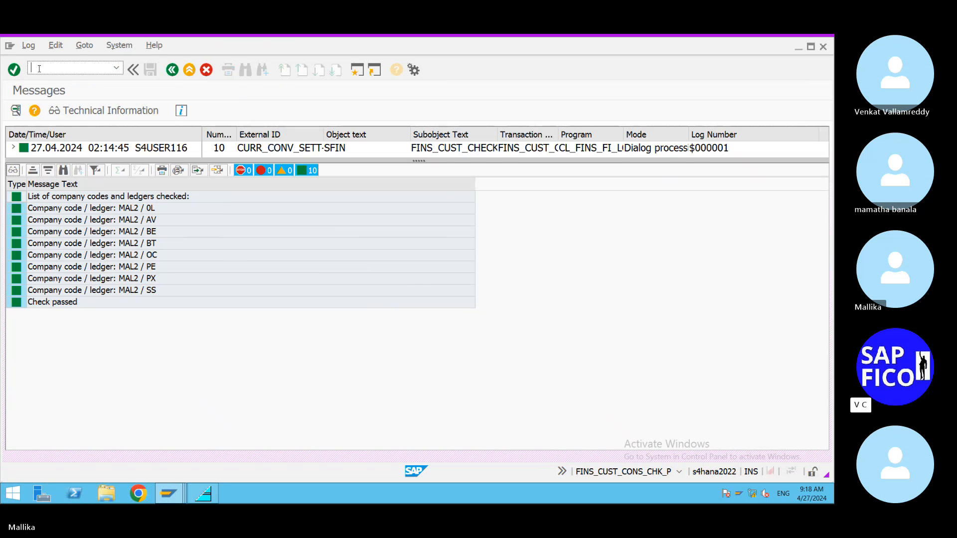
text(/NKB)
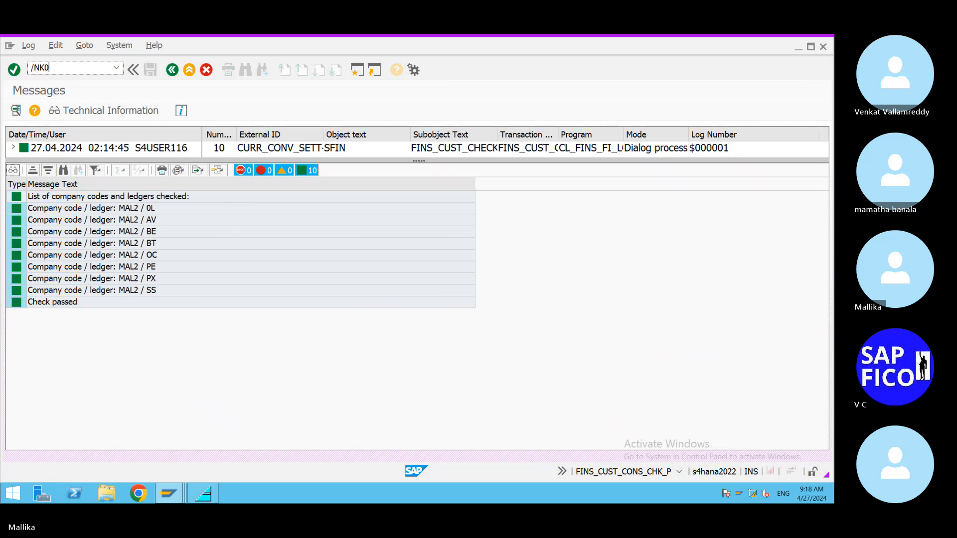
key(BackSpace)
text(O03)
key(Return)
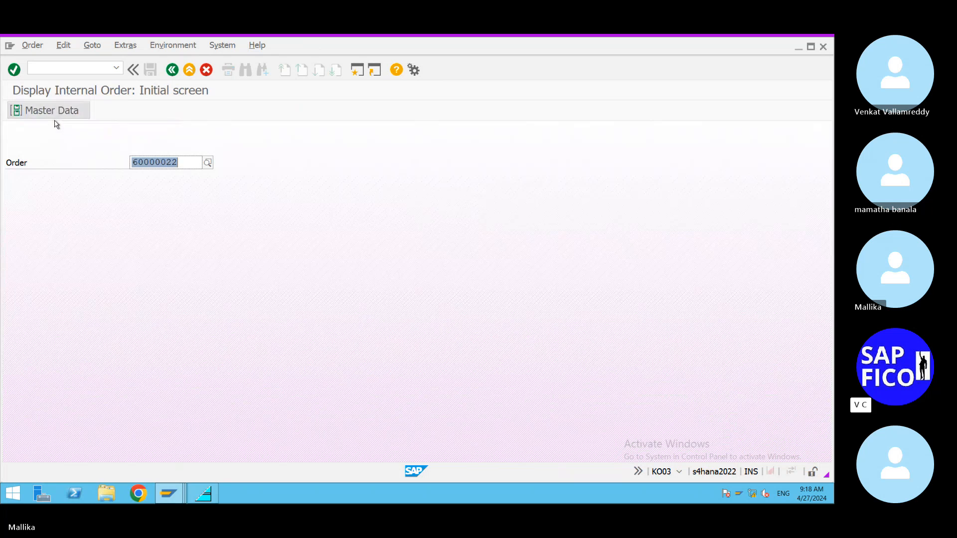
Step: Display the master data of the MAL2 trade fair internal order and run its cost analysis
click(55, 118)
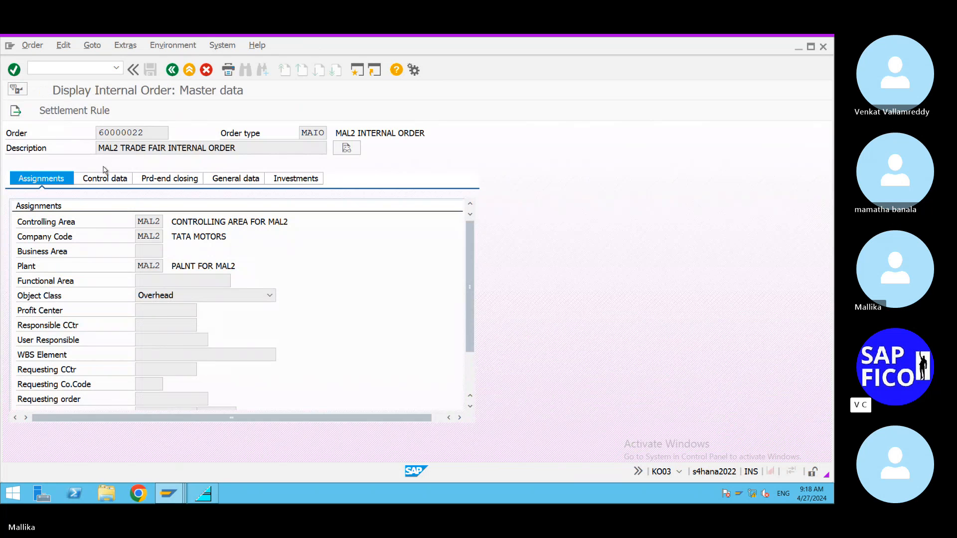
click(136, 47)
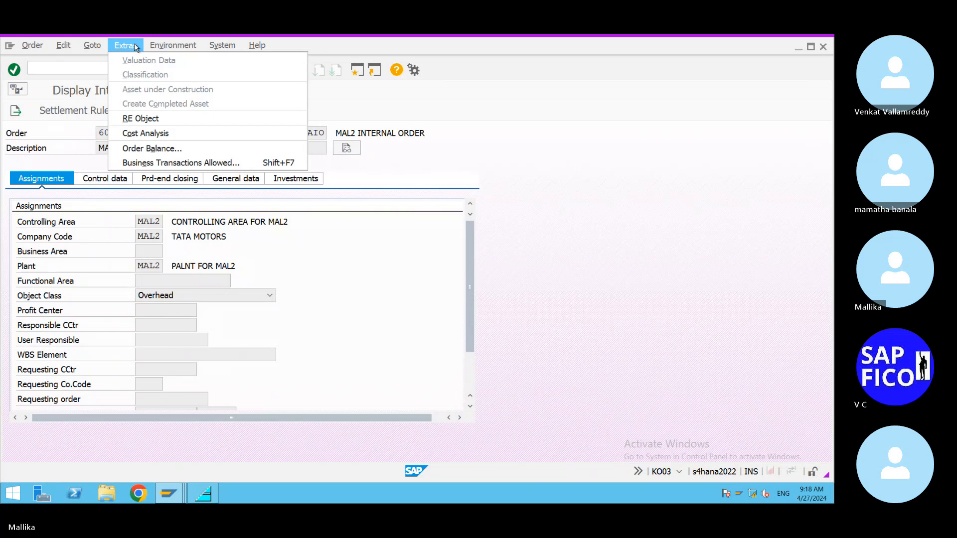
click(181, 138)
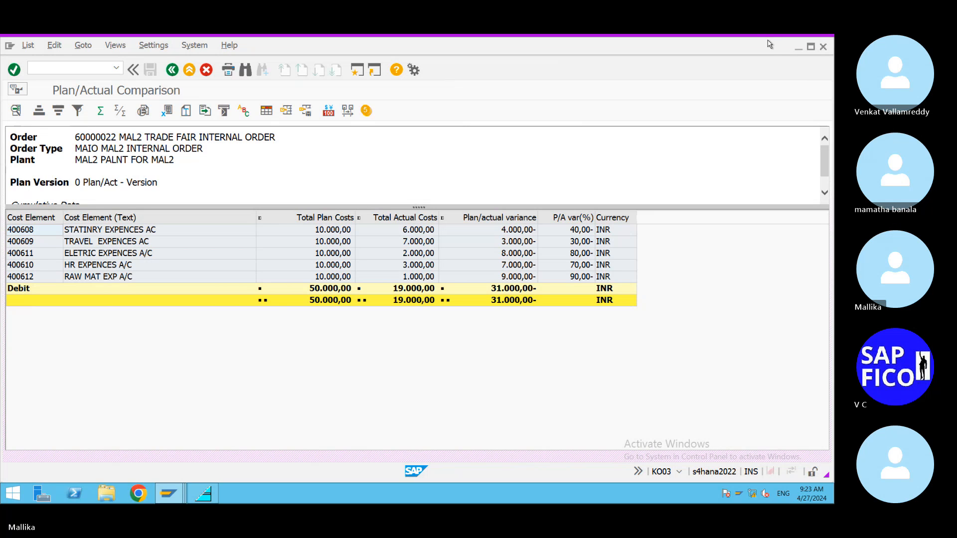
Step: Switch to the controlling concepts document in Word and delete the trailing hyphen after item 16, INTERNAL ORDER SETTLEMENT – (T CODE KO88)
mouse_move(758, 36)
click(727, 41)
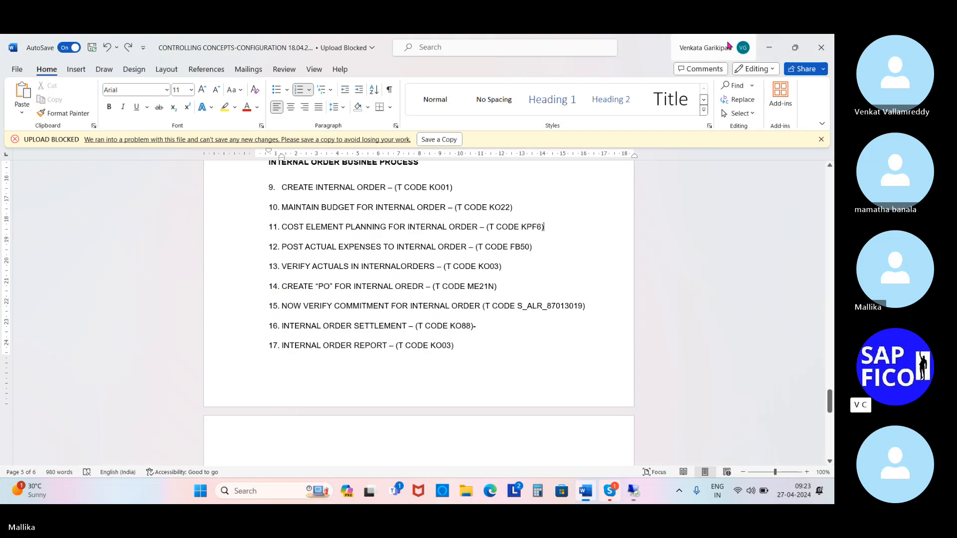
scroll(461, 344, down, 3)
scroll(462, 344, down, 3)
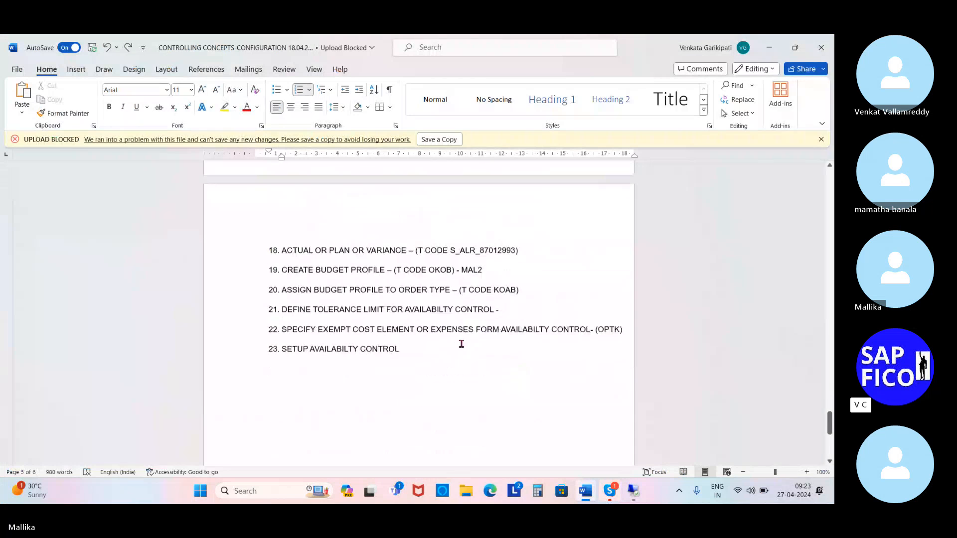
scroll(432, 305, up, 5)
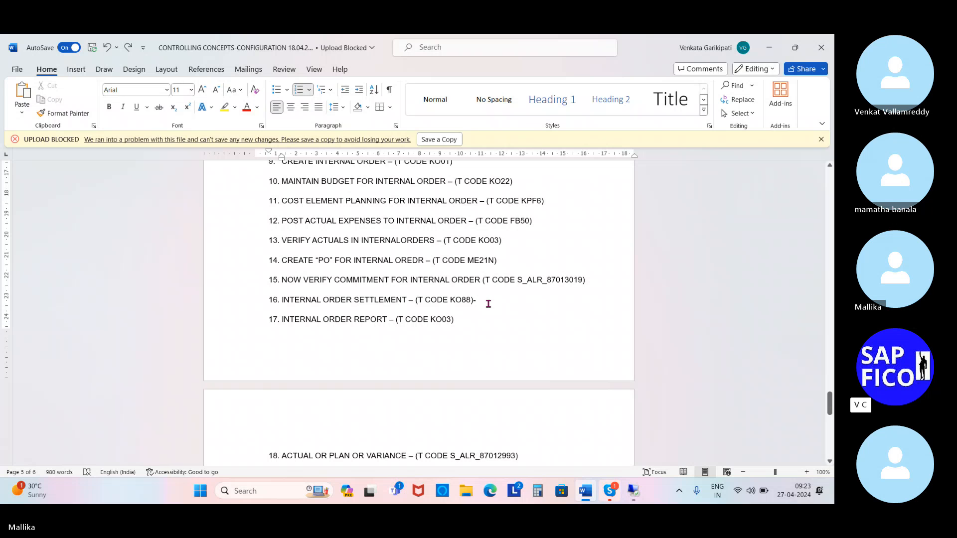
key(BackSpace)
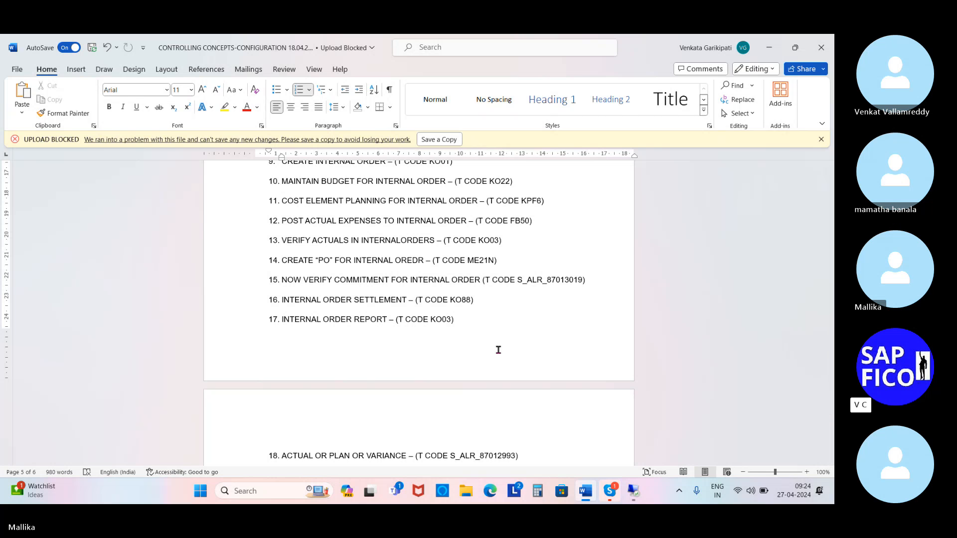
scroll(498, 350, down, 1)
scroll(498, 350, down, 1)
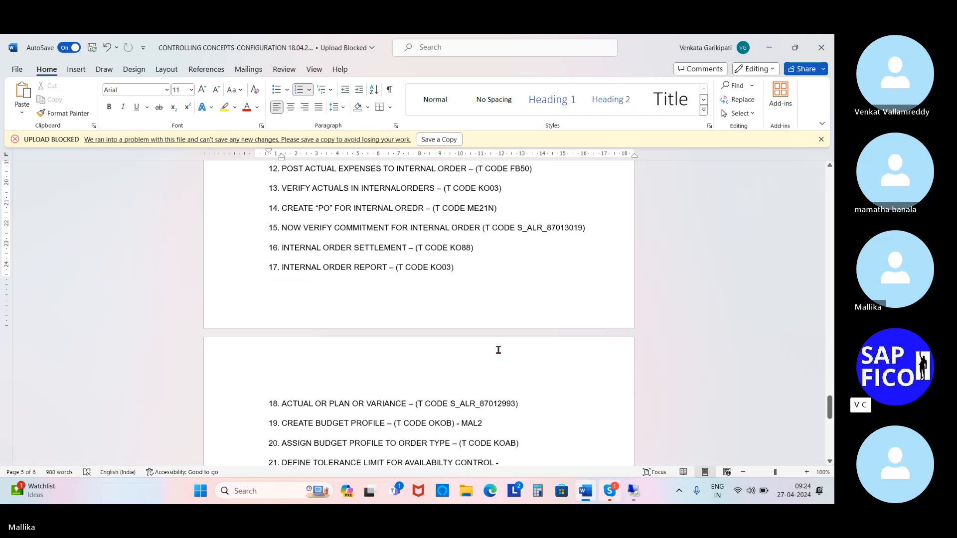